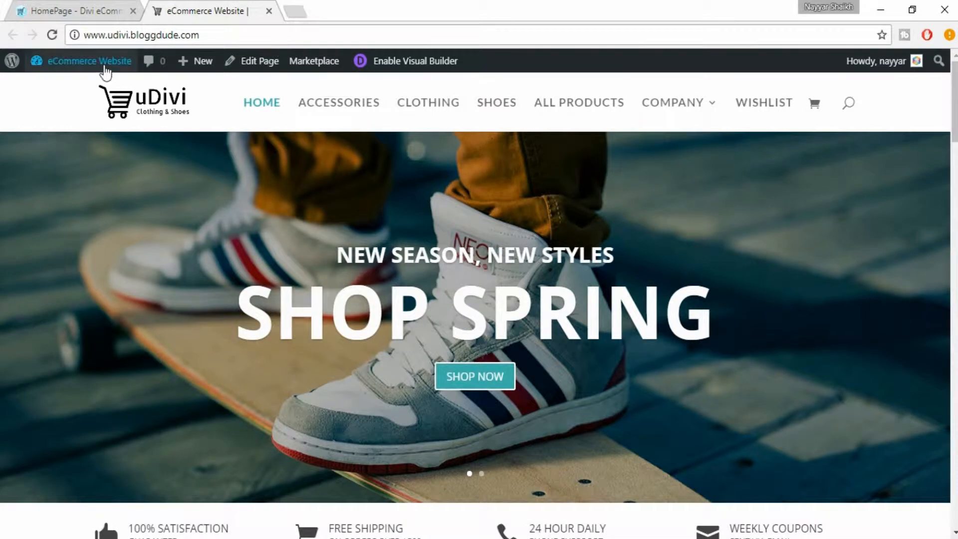
Open the site's WordPress dashboard in a new browser tab and switch to it
{"action": "mouse_move", "coordinate": [102, 67]}
{"action": "right_click", "coordinate": [75, 93]}
{"action": "left_click", "coordinate": [76, 96]}
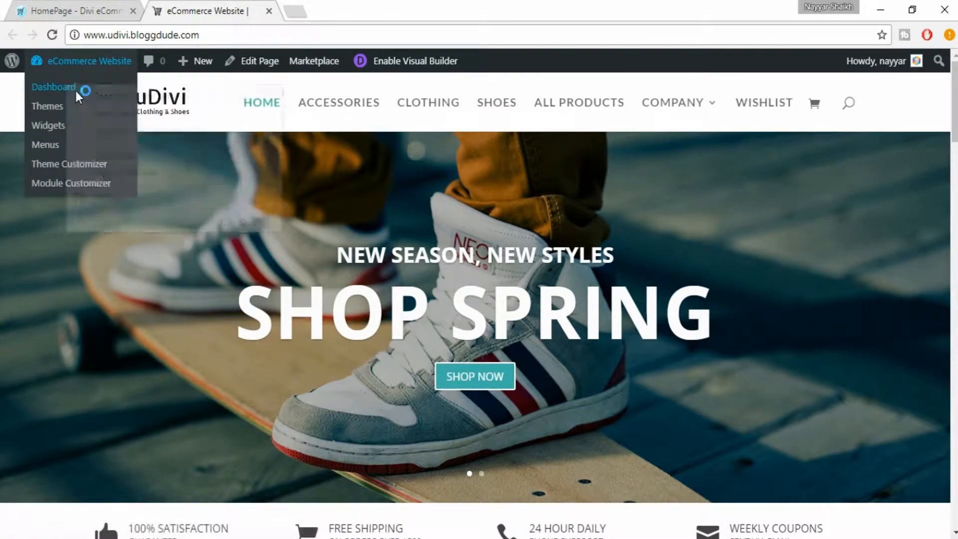
{"action": "left_click", "coordinate": [356, 10]}
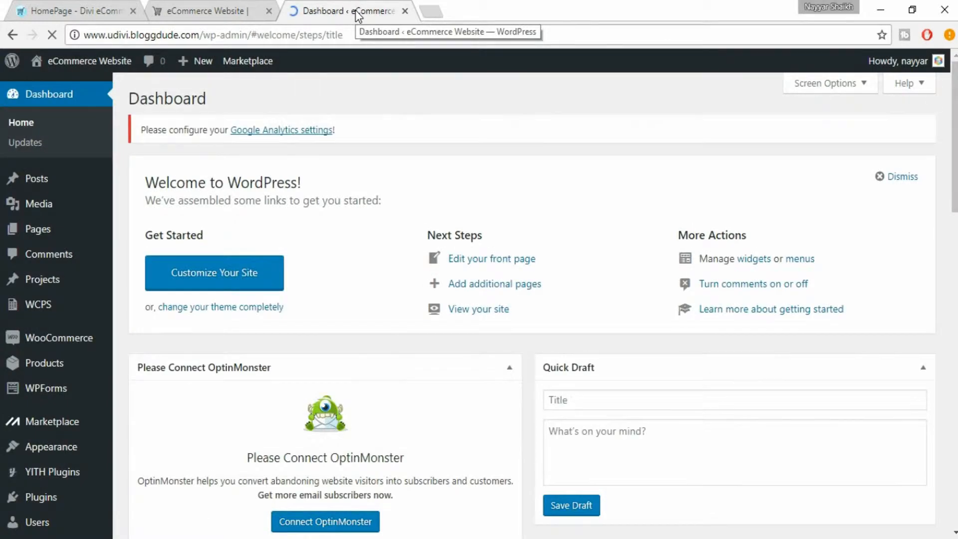
Search for "yoast" among the plugins available to add to the site
{"action": "scroll", "coordinate": [79, 388], "scroll_direction": "down", "scroll_amount": 4}
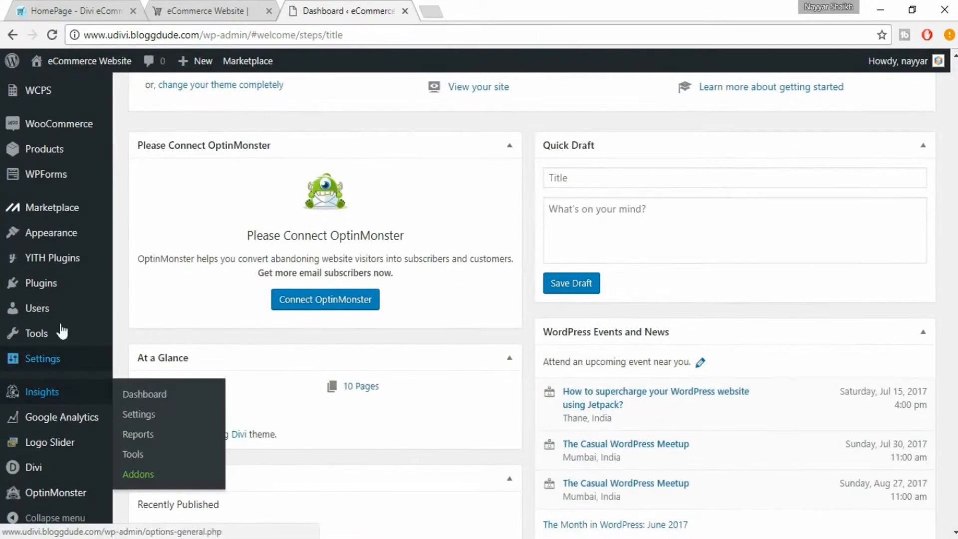
{"action": "mouse_move", "coordinate": [108, 296]}
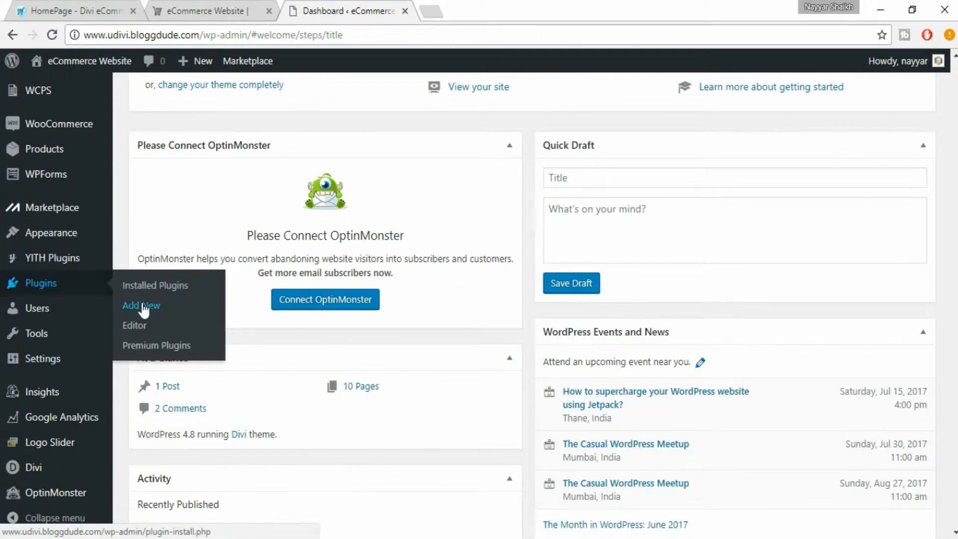
{"action": "left_click", "coordinate": [137, 303]}
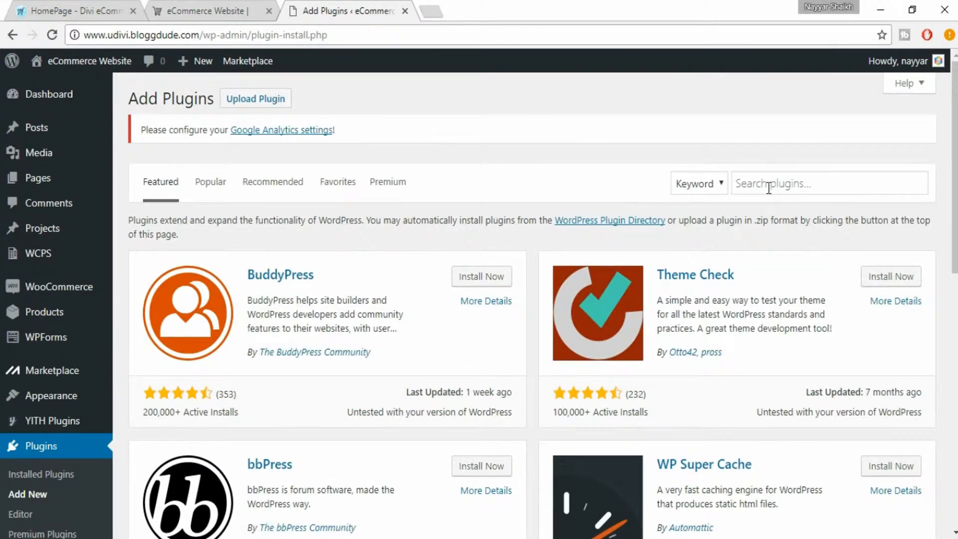
{"action": "left_click", "coordinate": [769, 187]}
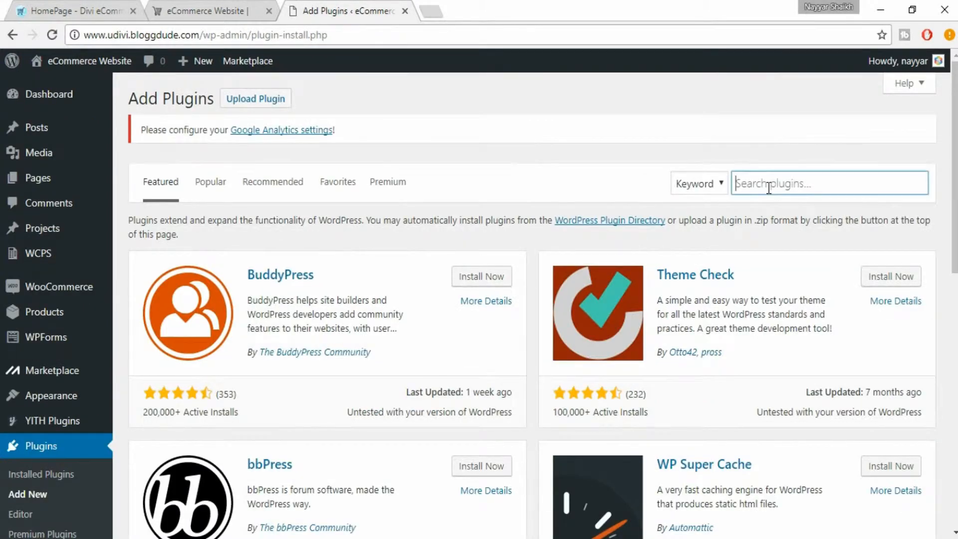
{"action": "type", "text": "yoas"}
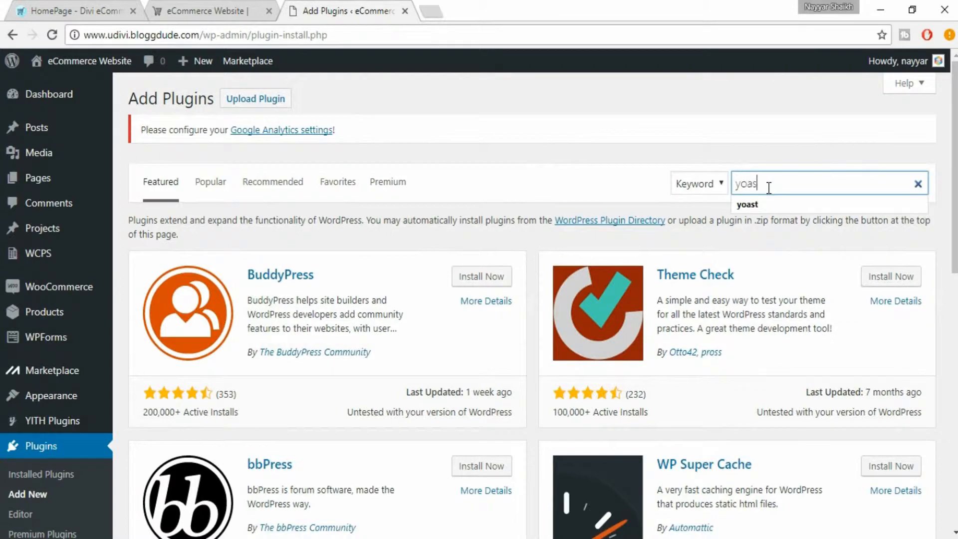
{"action": "type", "text": "t"}
{"action": "key", "text": "Return"}
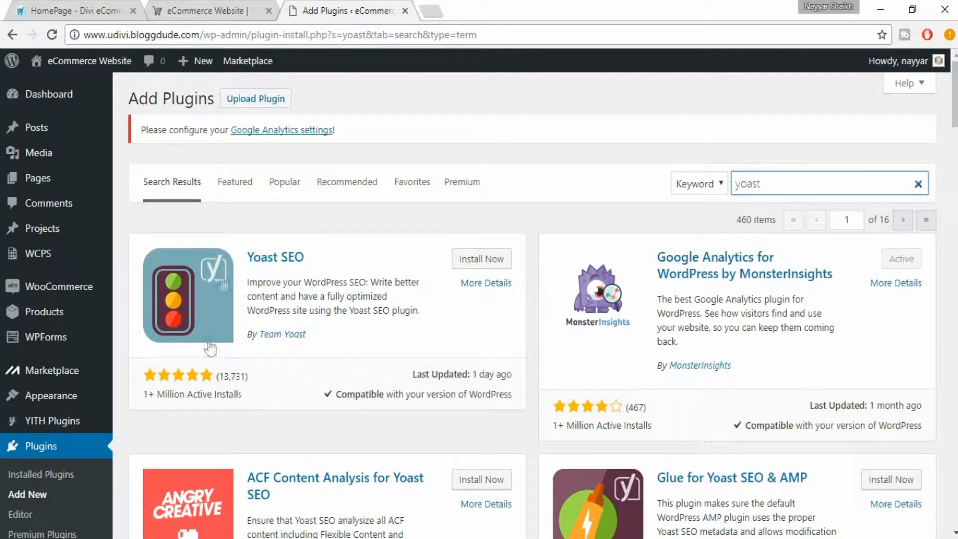
Install and activate the Yoast SEO plugin
{"action": "left_click_drag", "start_coordinate": [145, 394], "coordinate": [257, 392]}
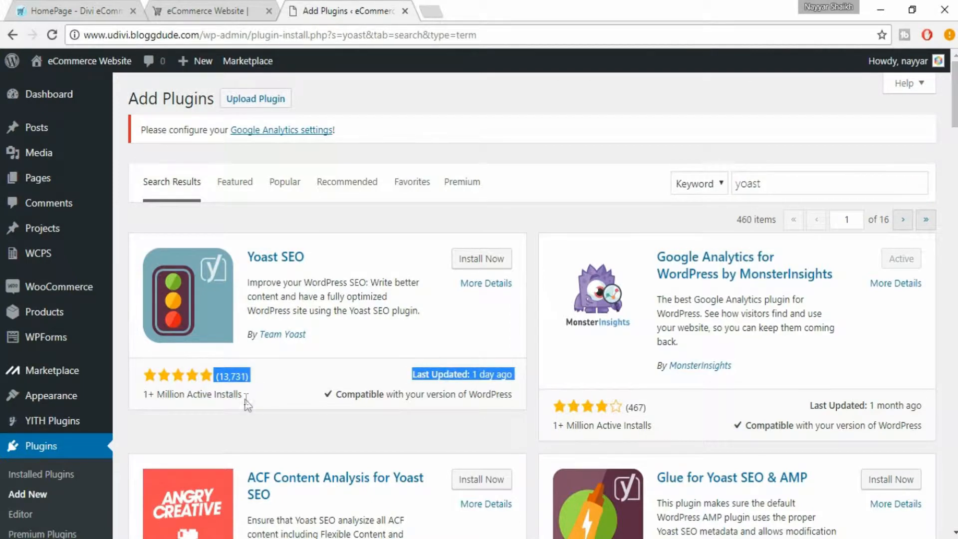
{"action": "left_click", "coordinate": [246, 403]}
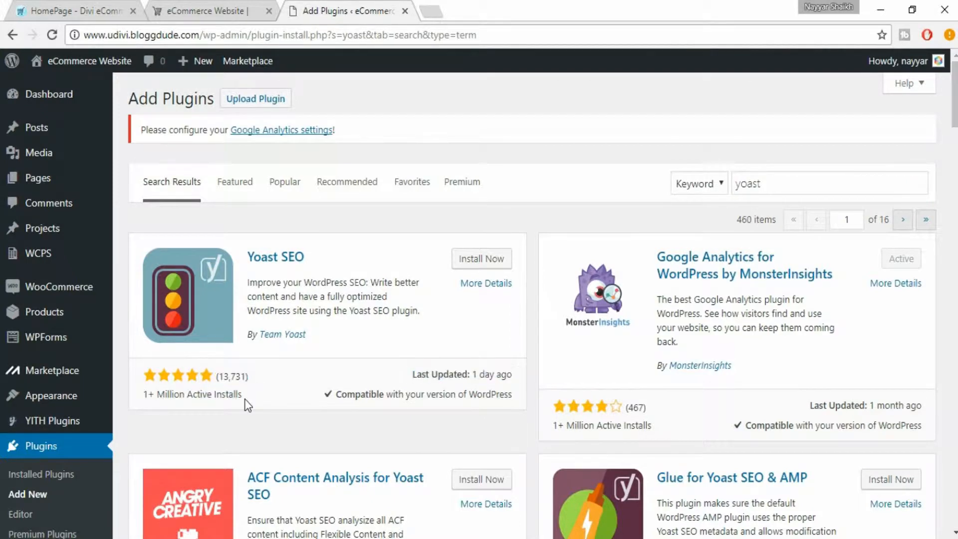
{"action": "left_click", "coordinate": [480, 262]}
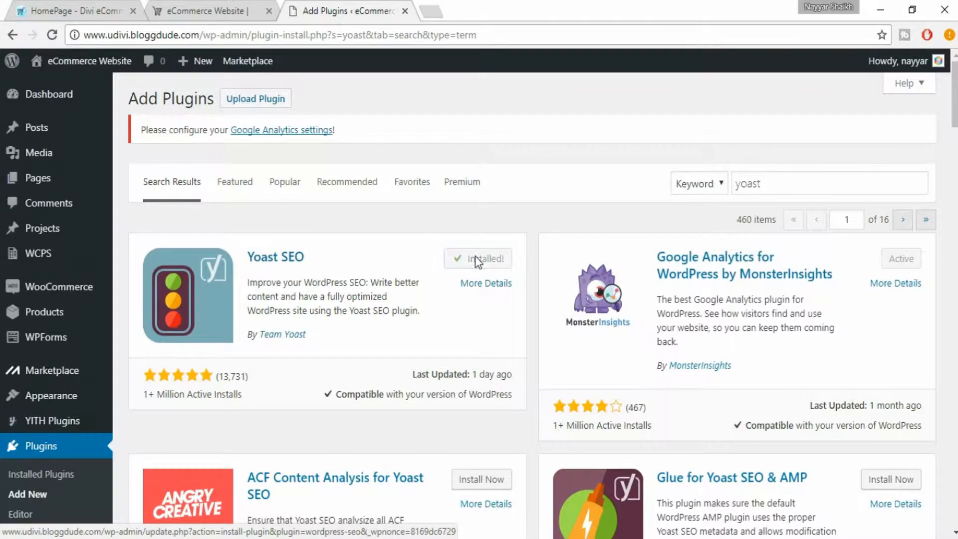
{"action": "left_click", "coordinate": [479, 265]}
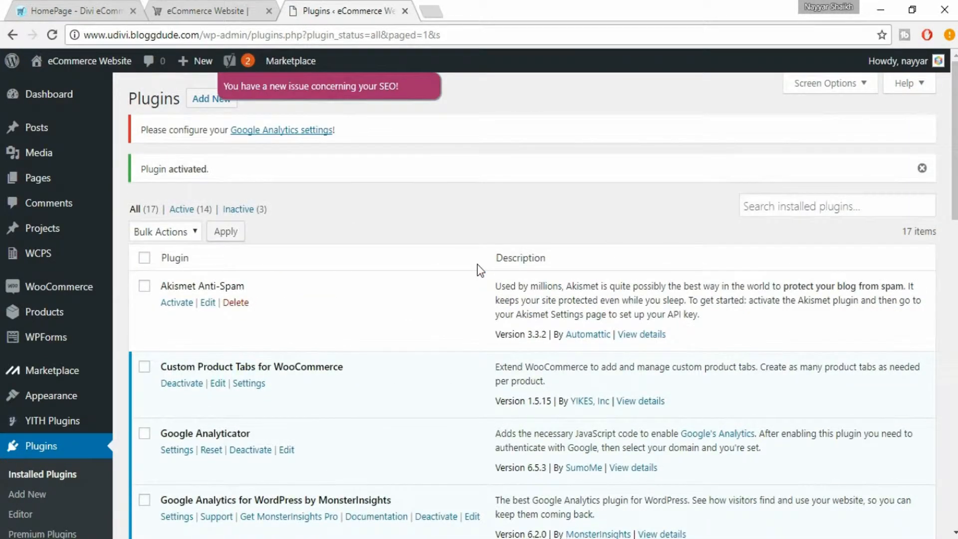
Open the Yoast SEO dashboard and review its problems and notifications
{"action": "scroll", "coordinate": [450, 295], "scroll_direction": "down", "scroll_amount": 9}
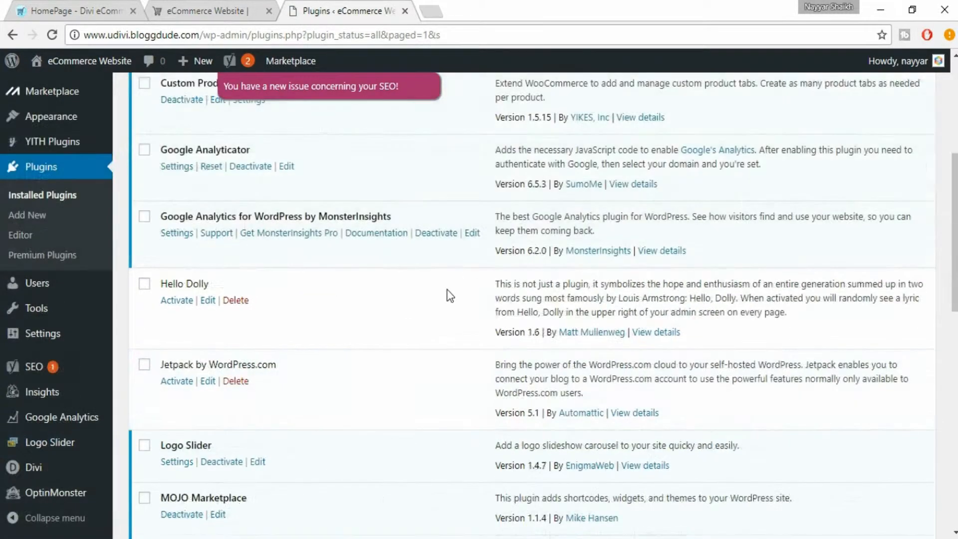
{"action": "mouse_move", "coordinate": [54, 372]}
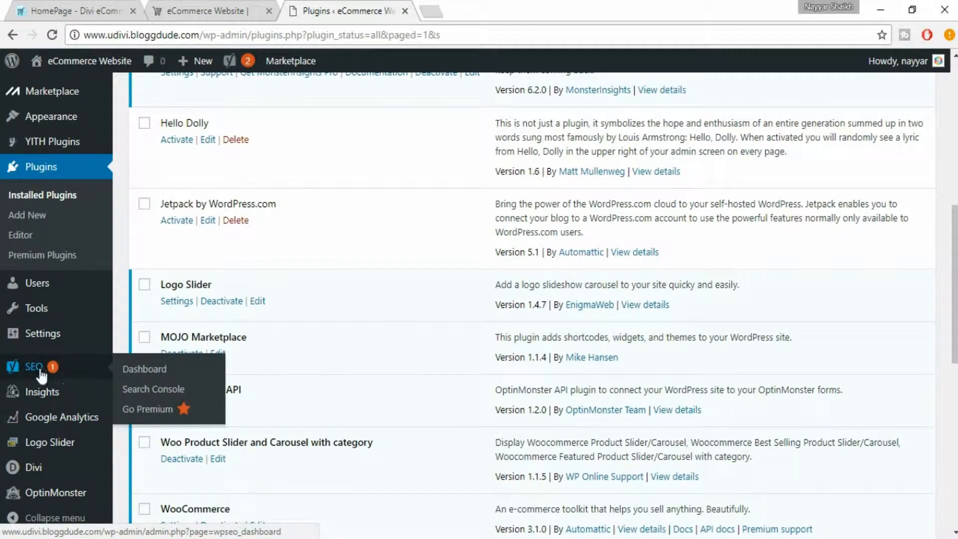
{"action": "left_click", "coordinate": [52, 373]}
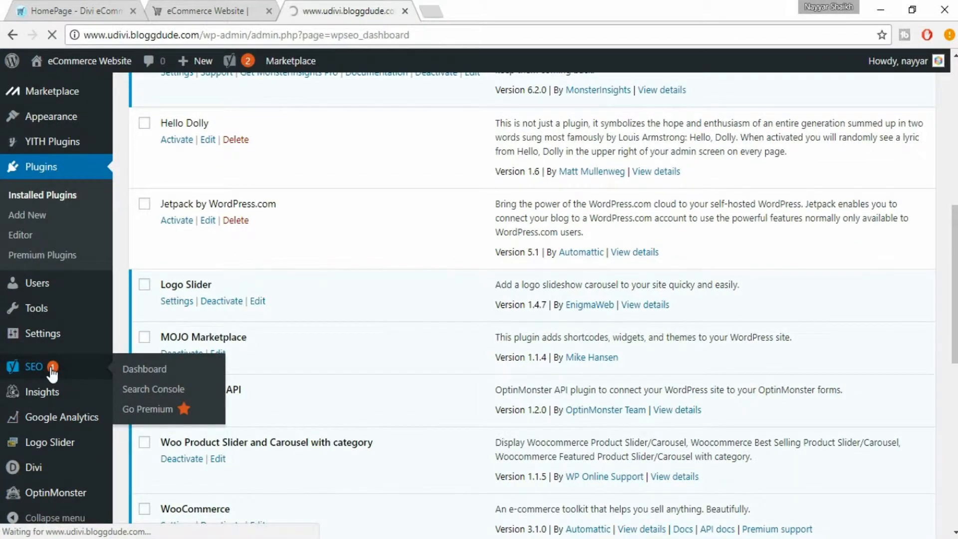
{"action": "scroll", "coordinate": [353, 277], "scroll_direction": "down", "scroll_amount": 2}
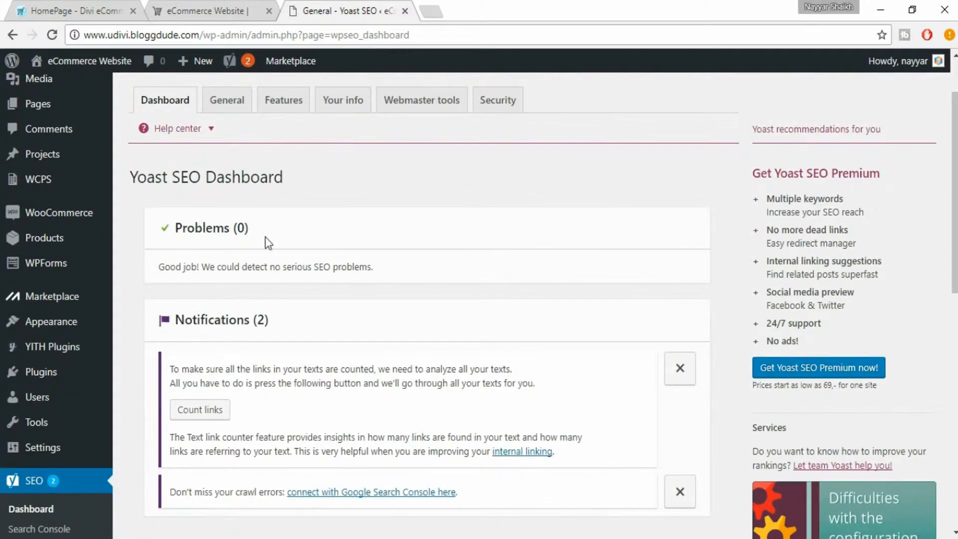
{"action": "scroll", "coordinate": [265, 241], "scroll_direction": "down", "scroll_amount": 2}
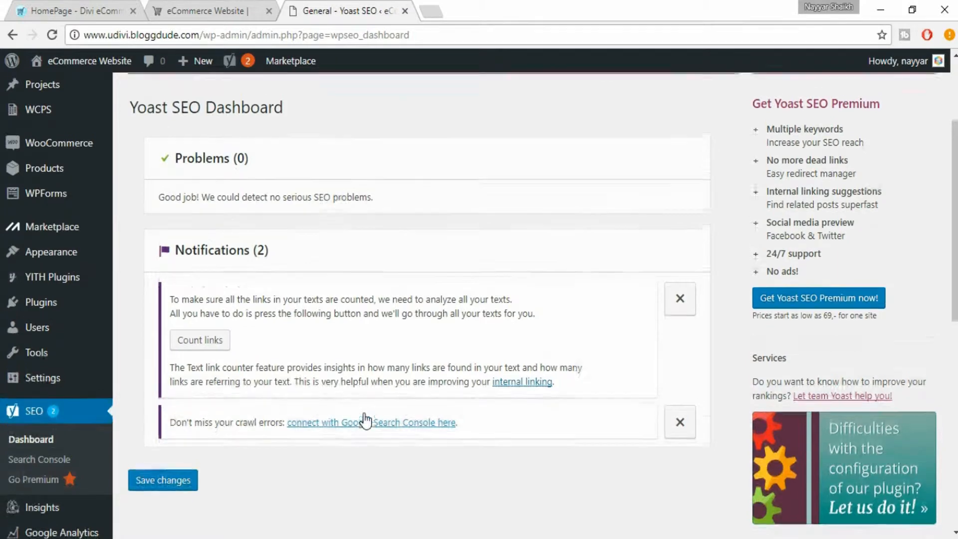
{"action": "scroll", "coordinate": [381, 419], "scroll_direction": "up", "scroll_amount": 4}
Open the Yoast SEO configuration wizard from the general settings and start the self-guided configuration
{"action": "left_click", "coordinate": [232, 184]}
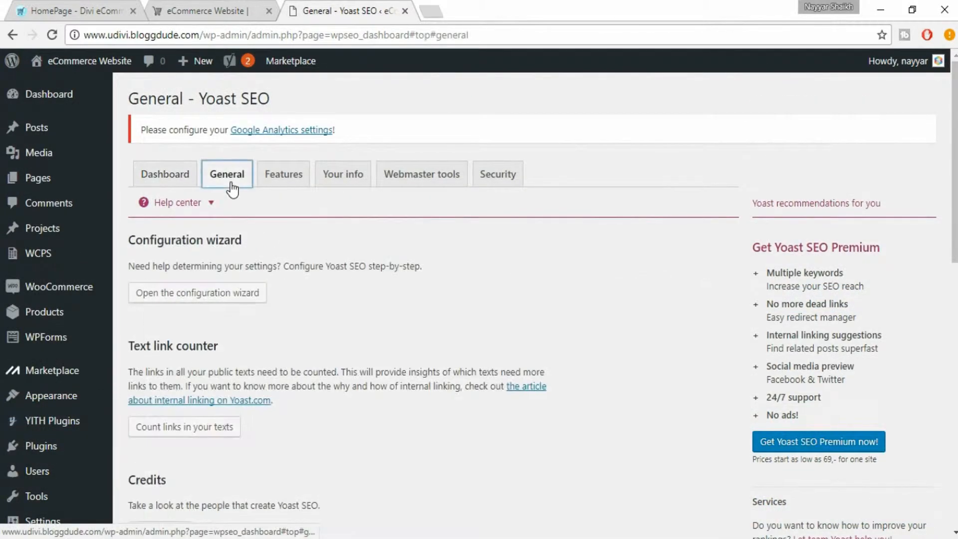
{"action": "left_click", "coordinate": [220, 294]}
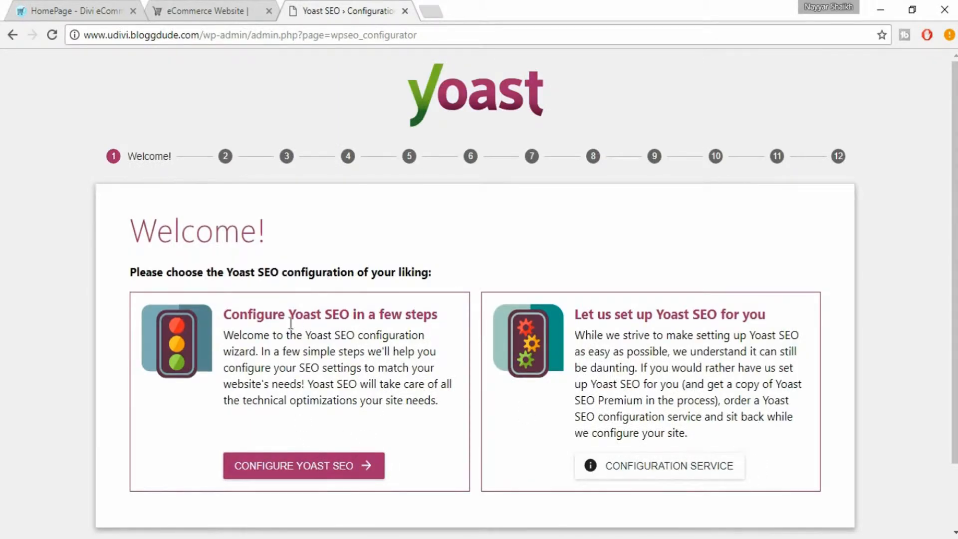
{"action": "left_click", "coordinate": [331, 474]}
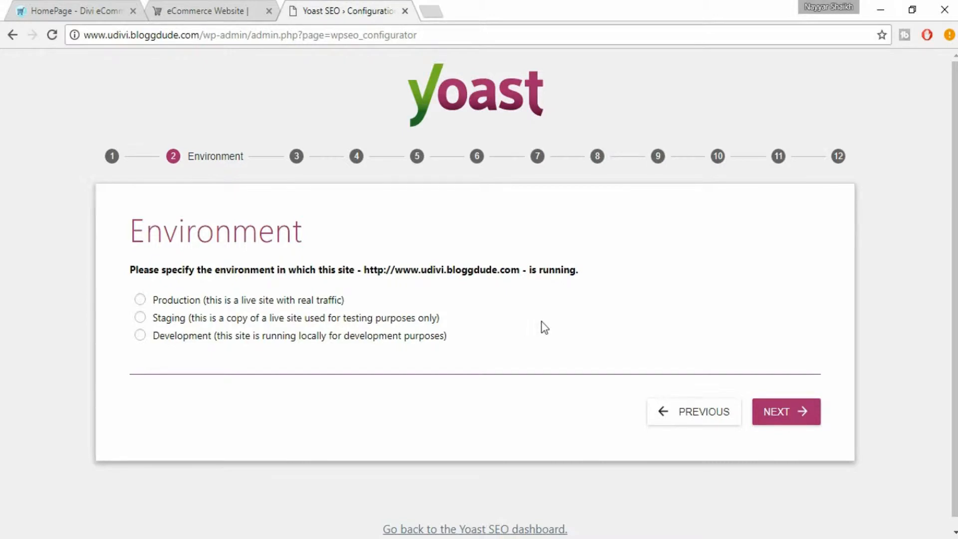
Set the site environment to Production and the site type to Webshop in the wizard
{"action": "left_click", "coordinate": [293, 301]}
{"action": "left_click", "coordinate": [788, 417]}
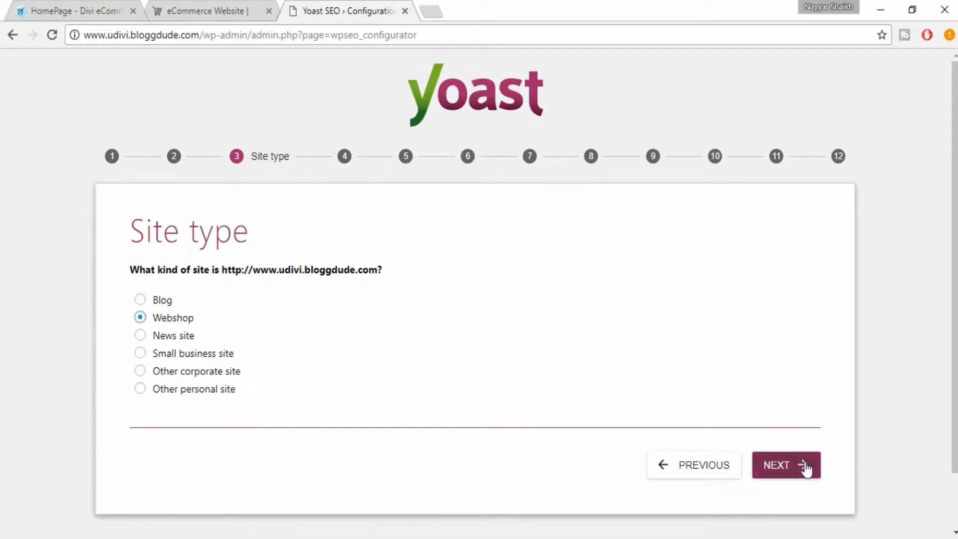
{"action": "left_click", "coordinate": [804, 466]}
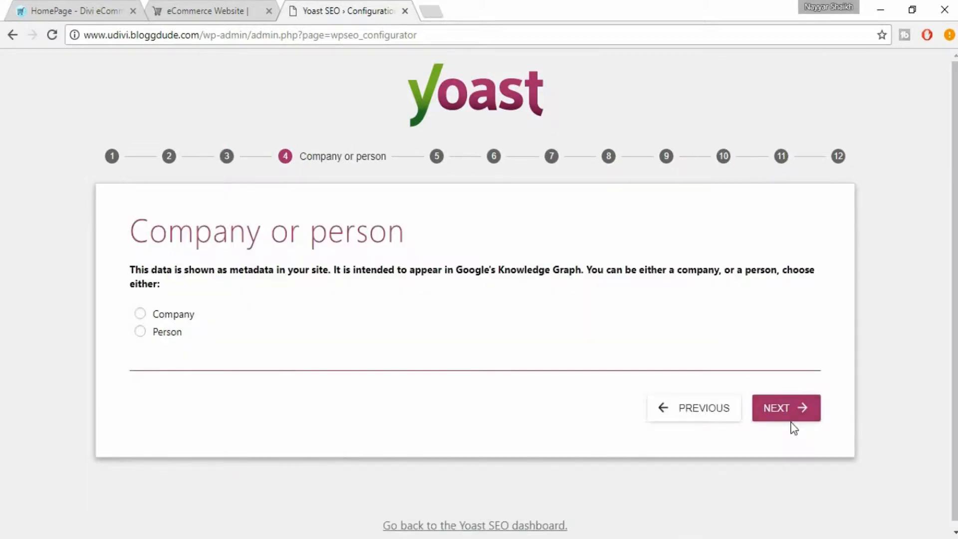
Choose Company as the site's identity and enter "BloggDude Inc." as the company name
{"action": "left_click", "coordinate": [162, 316]}
{"action": "scroll", "coordinate": [366, 353], "scroll_direction": "down", "scroll_amount": 2}
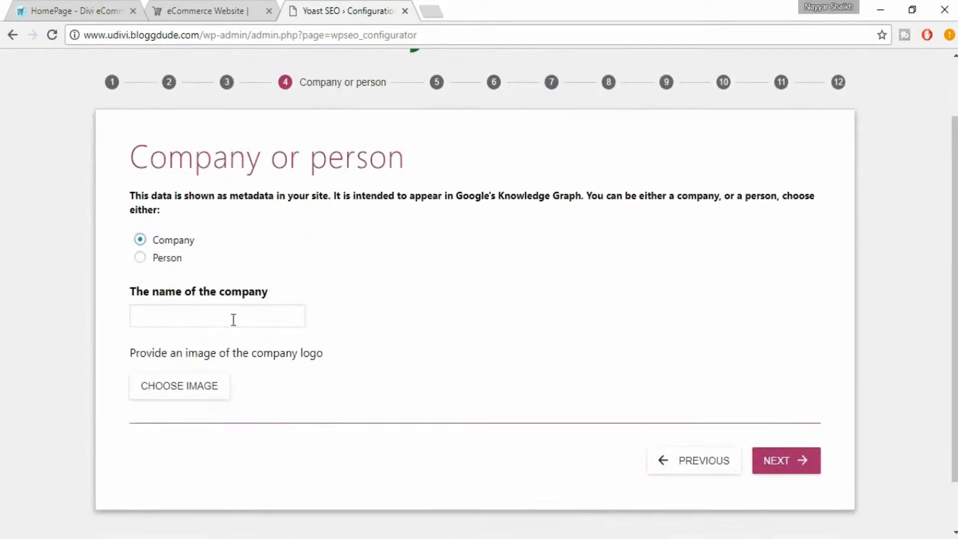
{"action": "left_click", "coordinate": [233, 319]}
{"action": "type", "text": "Blog"}
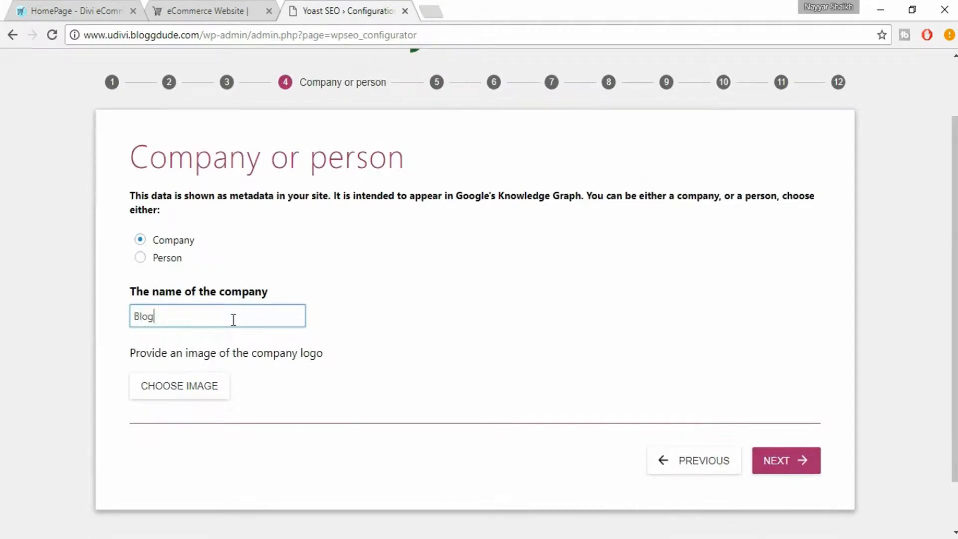
{"action": "type", "text": "gDude Inc"}
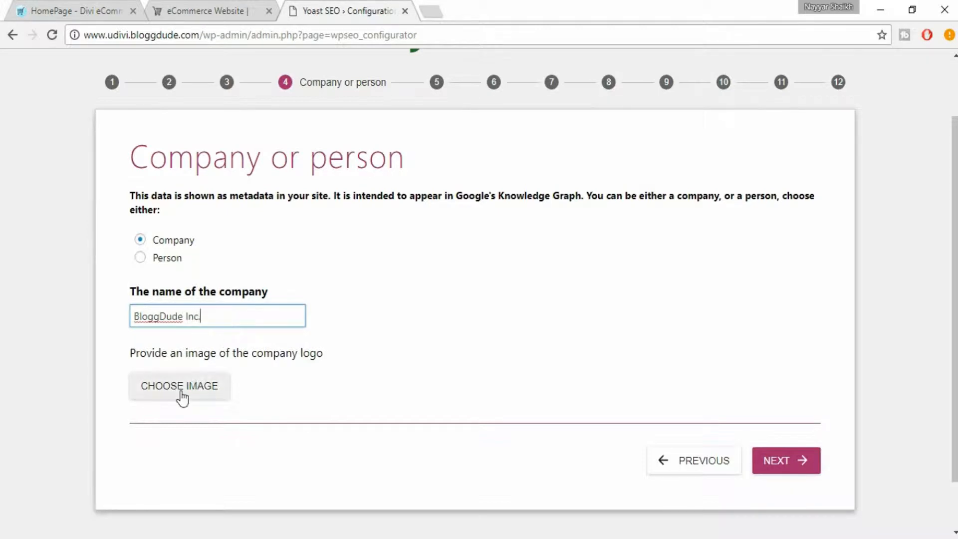
Set the uDivi Clothing & Shoes image from the media library as the company logo and continue to the social profiles
{"action": "left_click", "coordinate": [202, 392]}
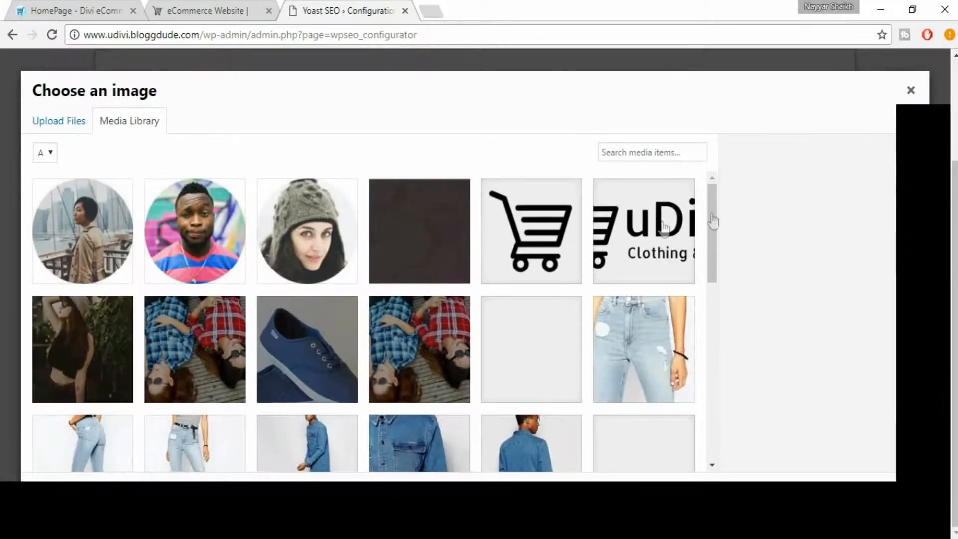
{"action": "left_click", "coordinate": [661, 235]}
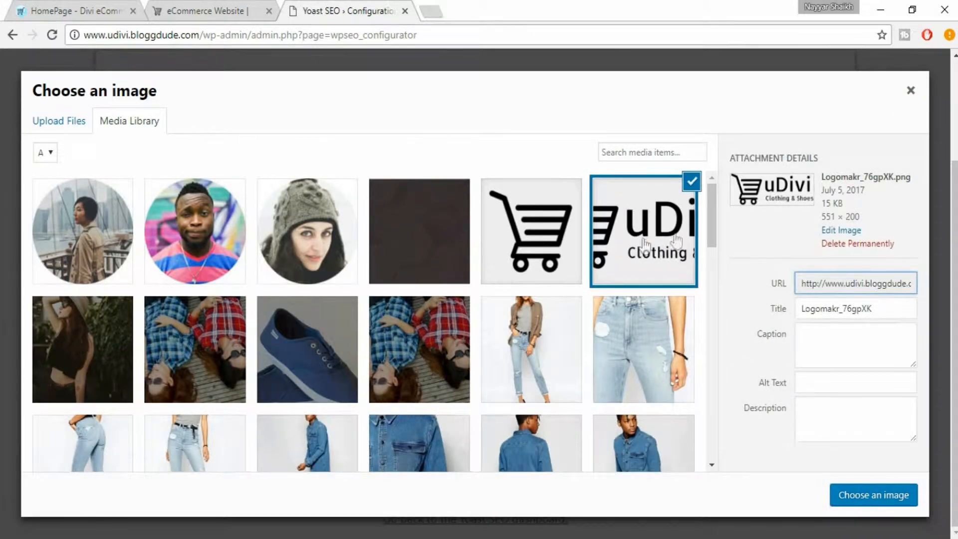
{"action": "left_click", "coordinate": [855, 495]}
{"action": "scroll", "coordinate": [589, 373], "scroll_direction": "down", "scroll_amount": 2}
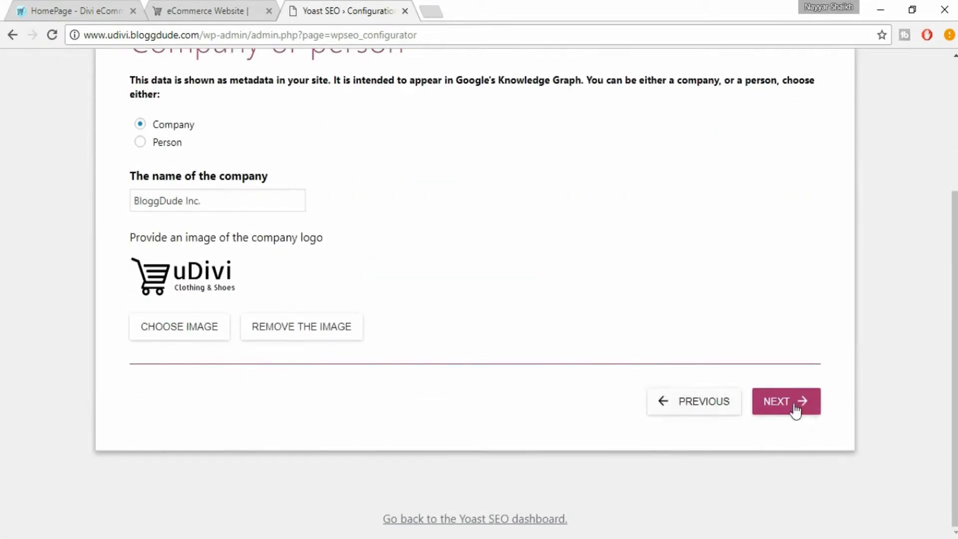
{"action": "left_click", "coordinate": [794, 404]}
Examine the social profile fields, from the Facebook page URL to the Google+ URL
{"action": "scroll", "coordinate": [899, 408], "scroll_direction": "up", "scroll_amount": 2}
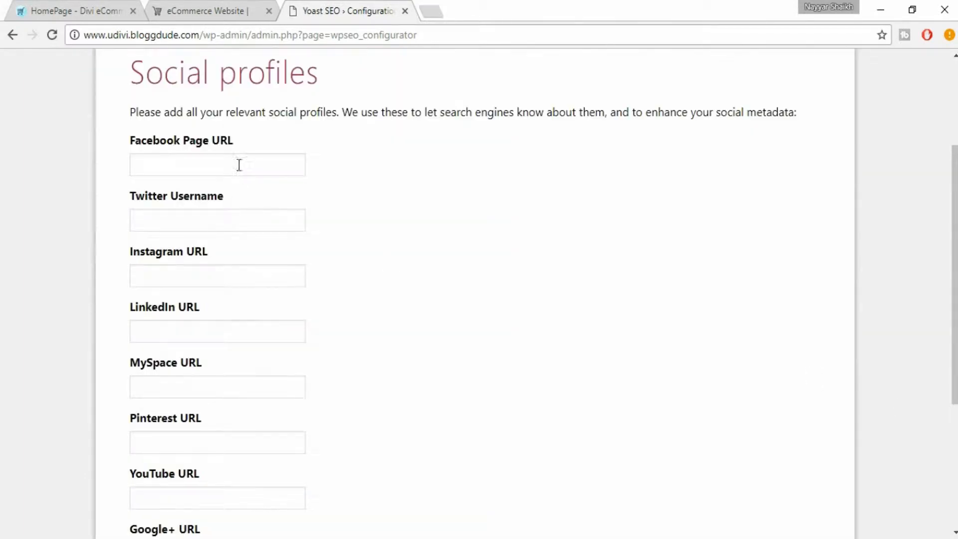
{"action": "left_click", "coordinate": [239, 165]}
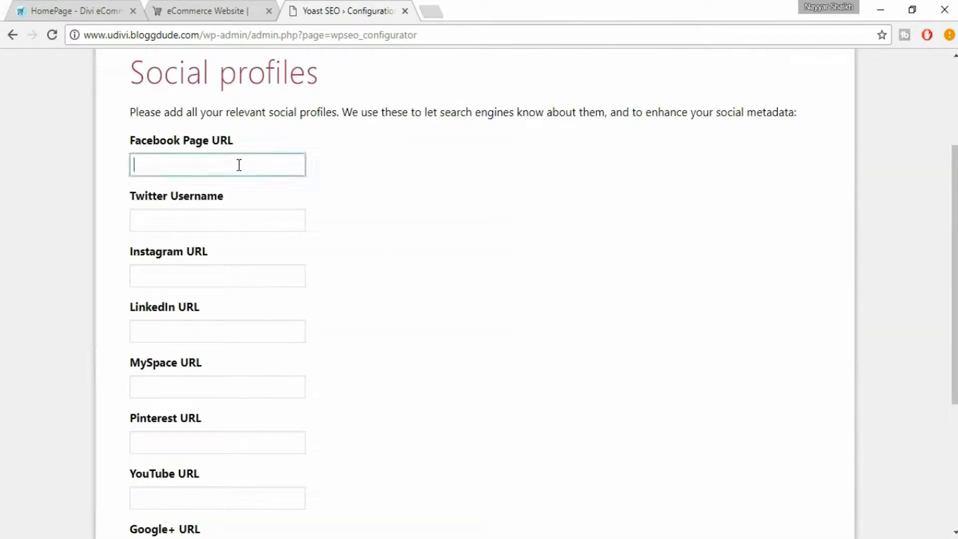
{"action": "scroll", "coordinate": [314, 252], "scroll_direction": "down", "scroll_amount": 1}
{"action": "scroll", "coordinate": [314, 252], "scroll_direction": "down", "scroll_amount": 3}
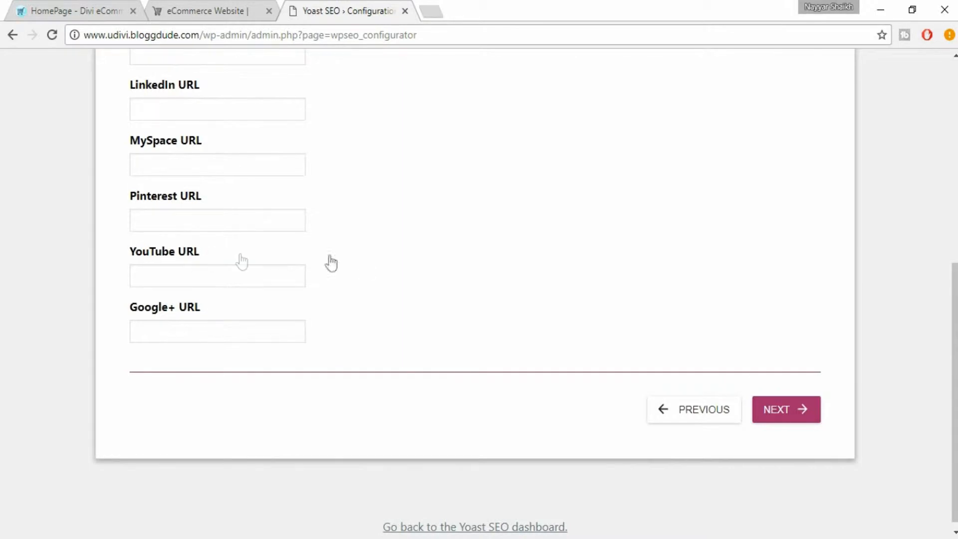
{"action": "scroll", "coordinate": [430, 274], "scroll_direction": "up", "scroll_amount": 5}
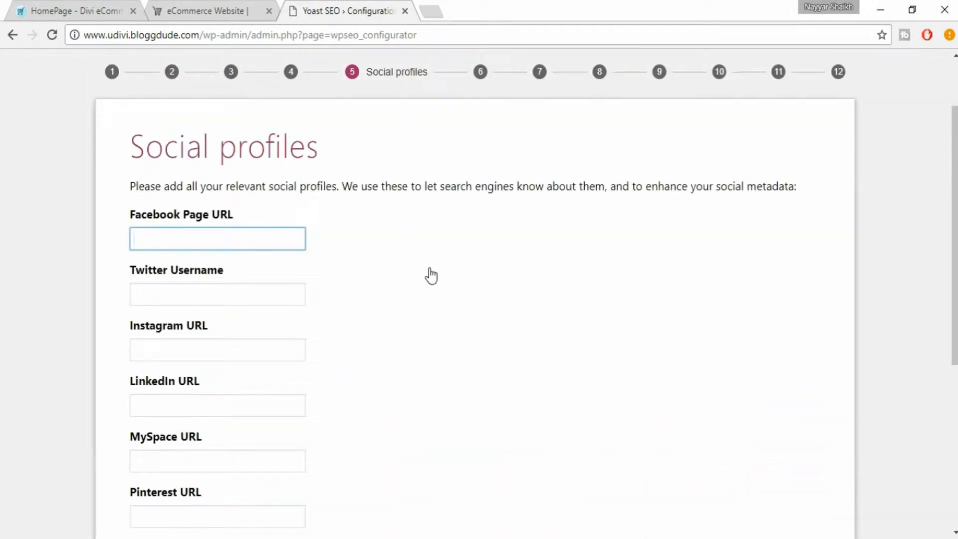
{"action": "scroll", "coordinate": [630, 195], "scroll_direction": "up", "scroll_amount": 2}
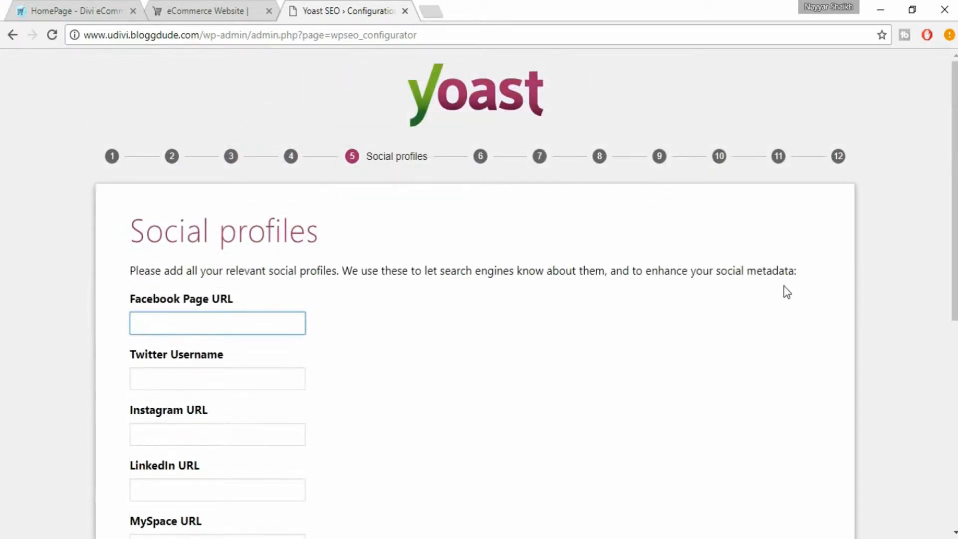
{"action": "scroll", "coordinate": [447, 300], "scroll_direction": "down", "scroll_amount": 2}
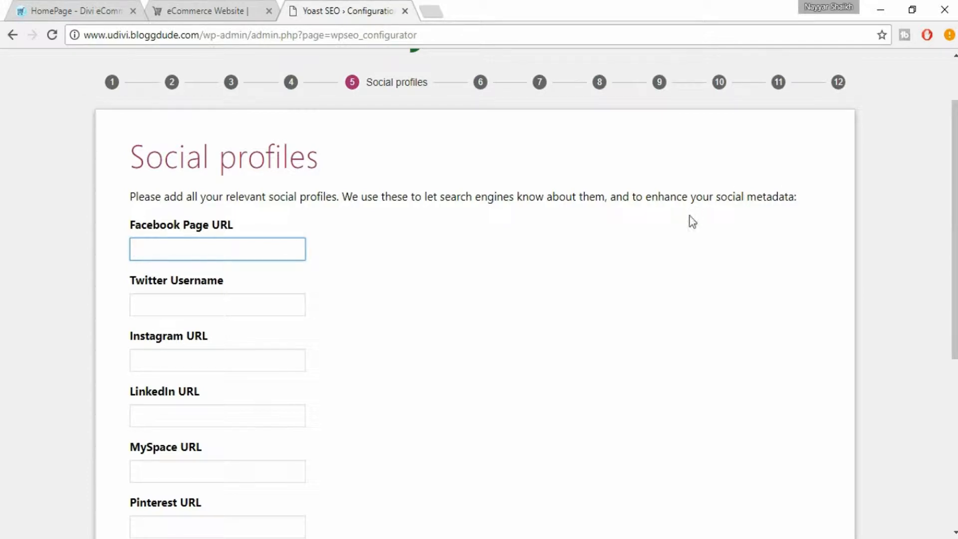
{"action": "scroll", "coordinate": [689, 216], "scroll_direction": "up", "scroll_amount": 2}
{"action": "scroll", "coordinate": [692, 221], "scroll_direction": "down", "scroll_amount": 2}
{"action": "scroll", "coordinate": [235, 320], "scroll_direction": "down", "scroll_amount": 6}
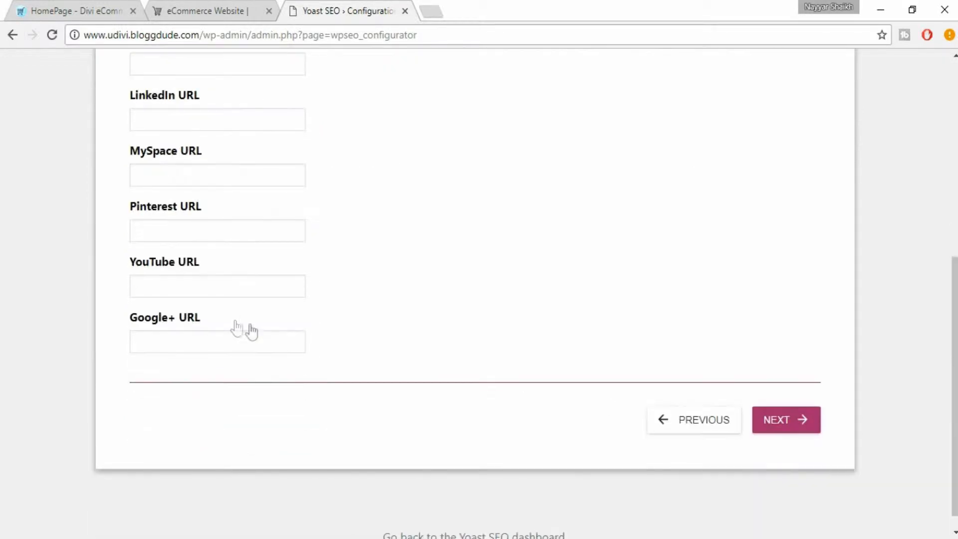
Leave the social profile URLs empty, continue to post type visibility and set the "Media" post type to Hidden
{"action": "left_click", "coordinate": [772, 424]}
{"action": "left_click", "coordinate": [785, 425]}
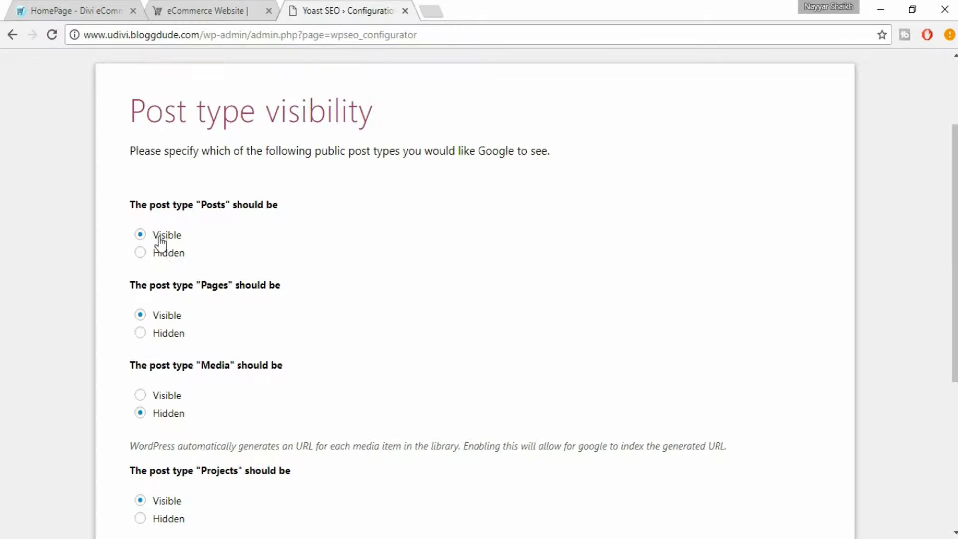
{"action": "scroll", "coordinate": [211, 241], "scroll_direction": "down", "scroll_amount": 1}
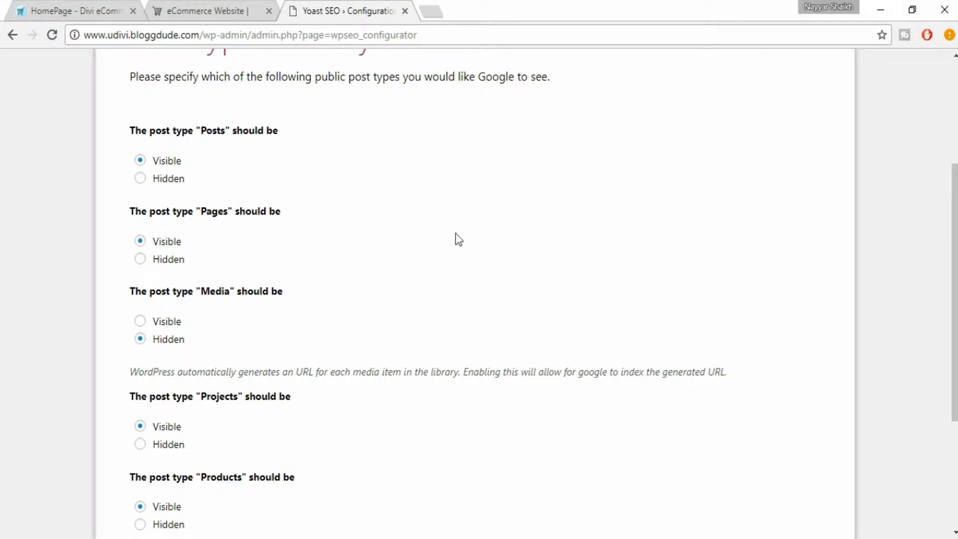
{"action": "scroll", "coordinate": [240, 246], "scroll_direction": "down", "scroll_amount": 2}
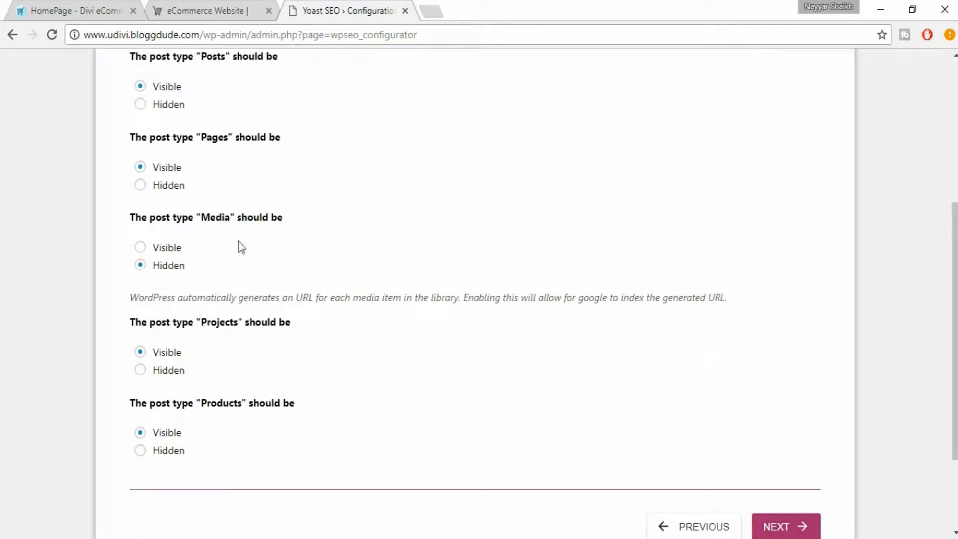
{"action": "left_click", "coordinate": [168, 250]}
{"action": "left_click", "coordinate": [167, 265]}
{"action": "scroll", "coordinate": [357, 302], "scroll_direction": "down", "scroll_amount": 3}
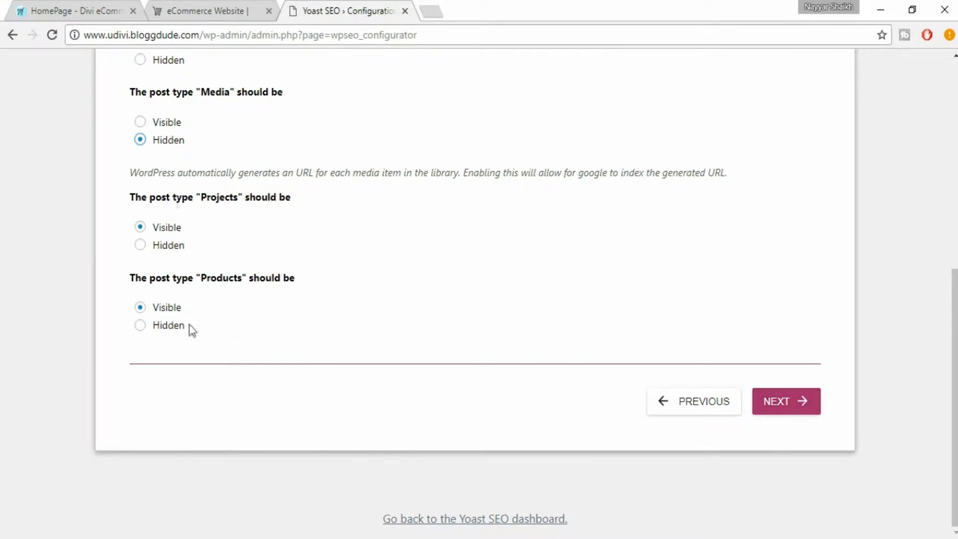
Continue to the multiple authors question, answer No and proceed to the Google Search Console step
{"action": "left_click", "coordinate": [789, 406]}
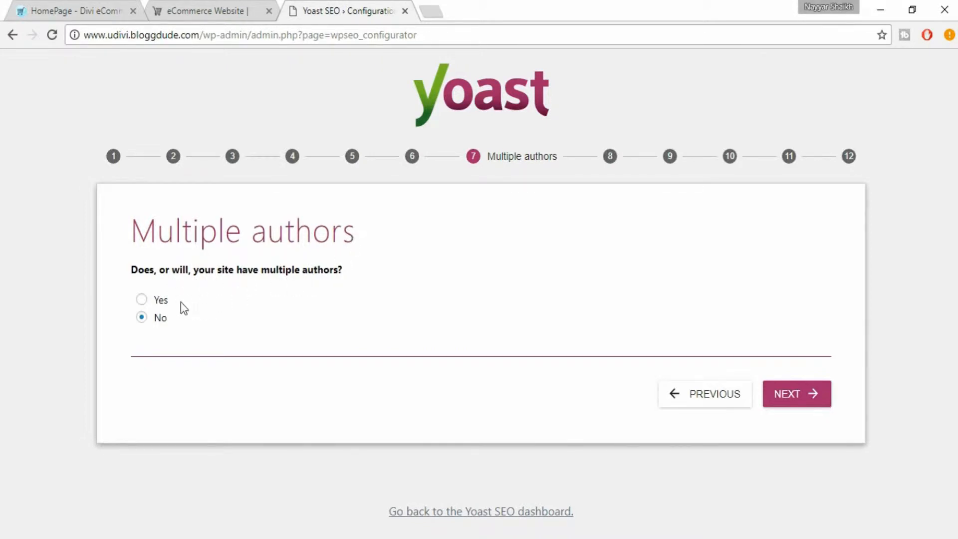
{"action": "left_click", "coordinate": [159, 321]}
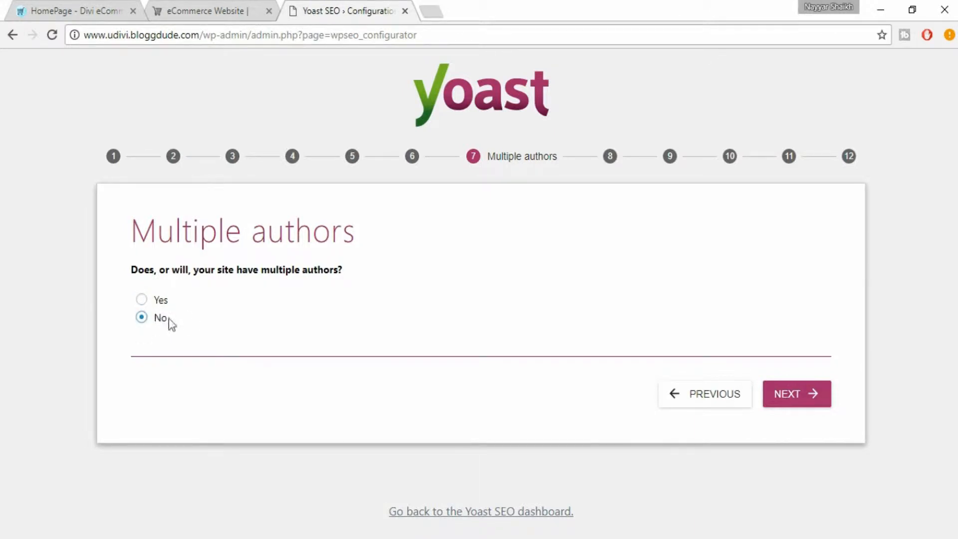
{"action": "left_click", "coordinate": [791, 398]}
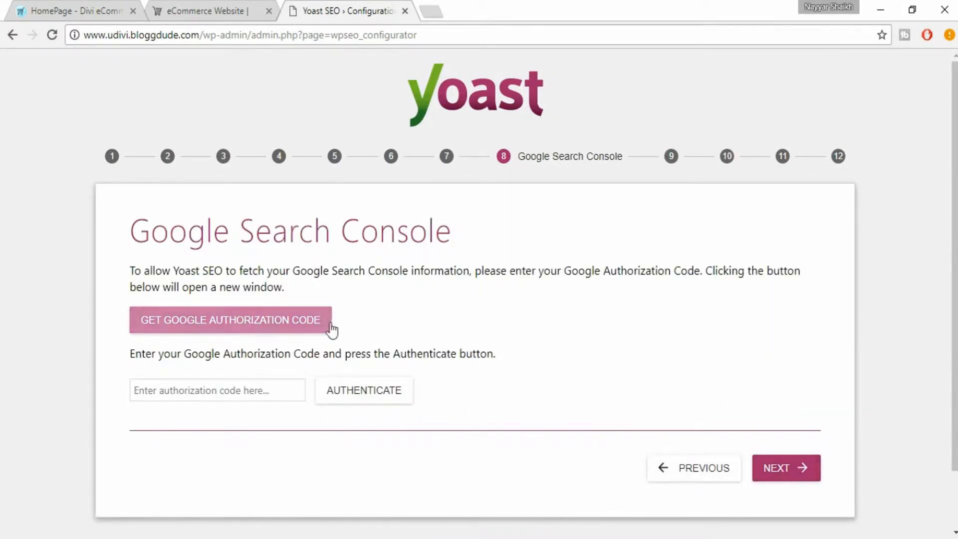
Request a Google authorization code and grant Yoast SEO access with the last listed Google account
{"action": "left_click", "coordinate": [232, 327]}
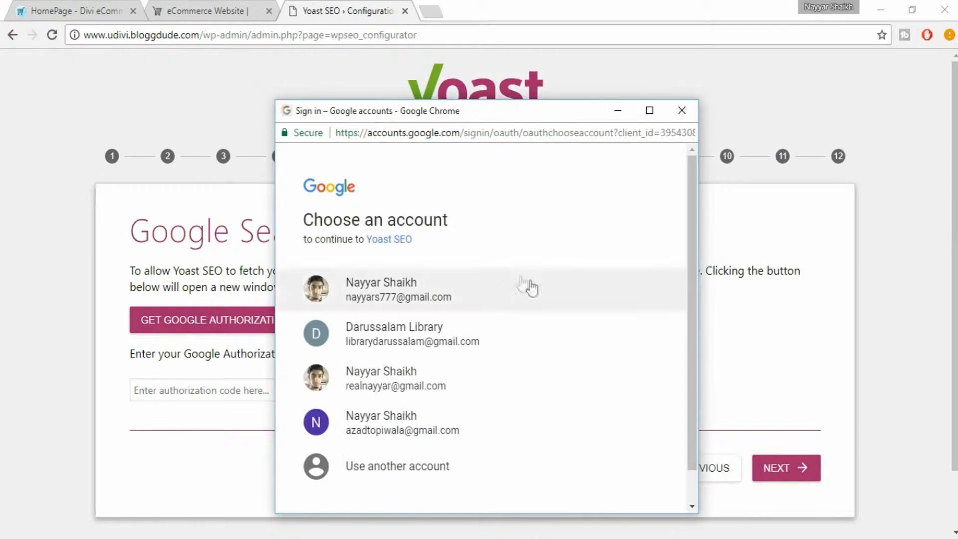
{"action": "scroll", "coordinate": [561, 308], "scroll_direction": "down", "scroll_amount": 1}
{"action": "left_click", "coordinate": [426, 400]}
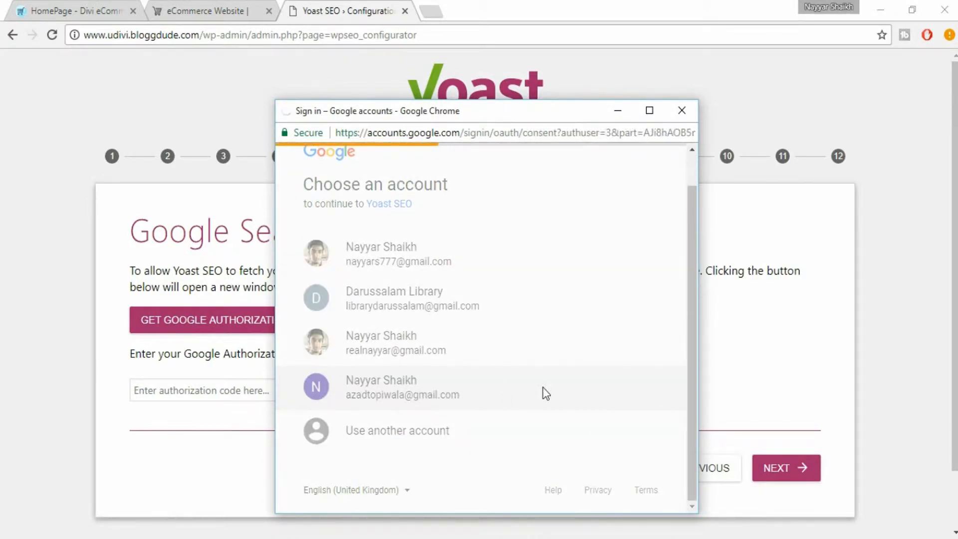
{"action": "left_click", "coordinate": [625, 435]}
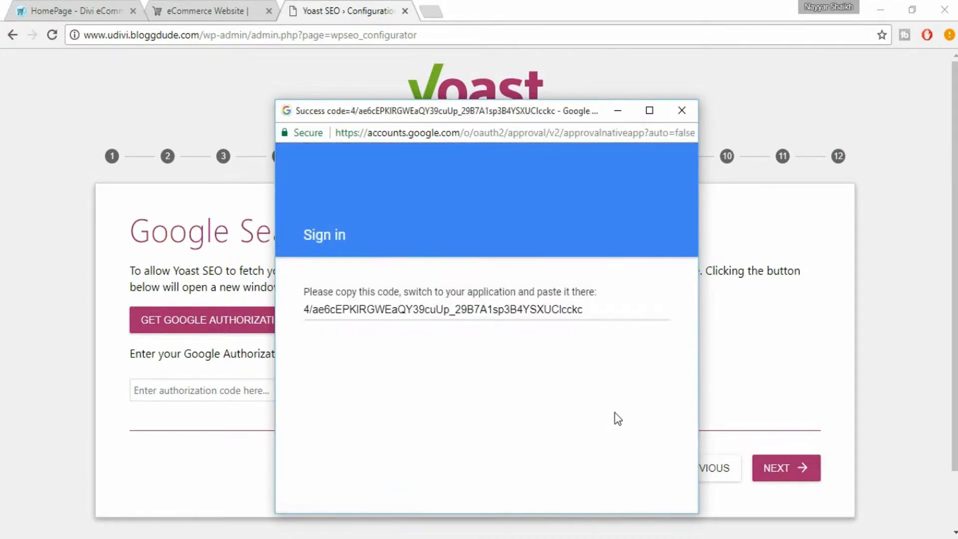
Copy the Google authorization code into the wizard's authorization code field and continue to the title settings
{"action": "left_click", "coordinate": [458, 315]}
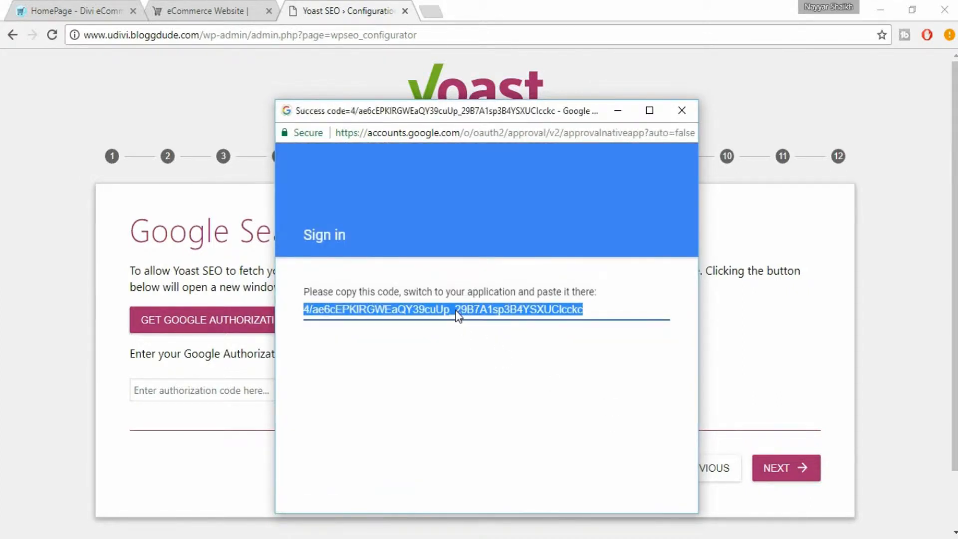
{"action": "left_click", "coordinate": [176, 466]}
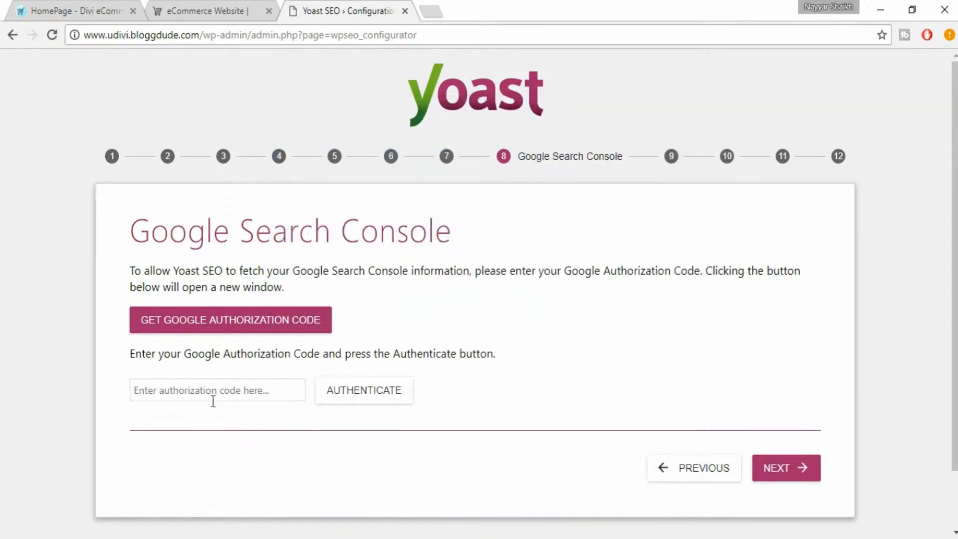
{"action": "left_click", "coordinate": [214, 401]}
{"action": "key", "text": "ctrl+v"}
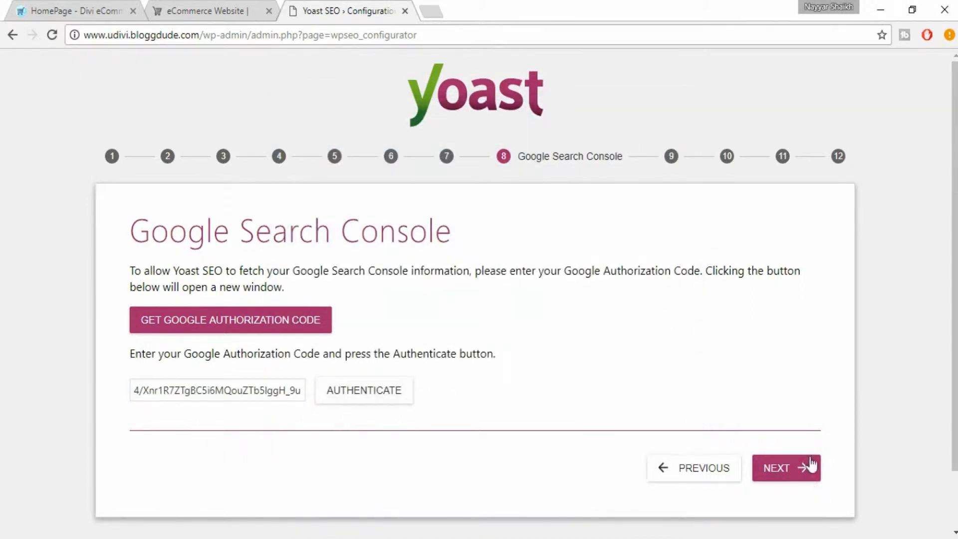
{"action": "left_click", "coordinate": [807, 469]}
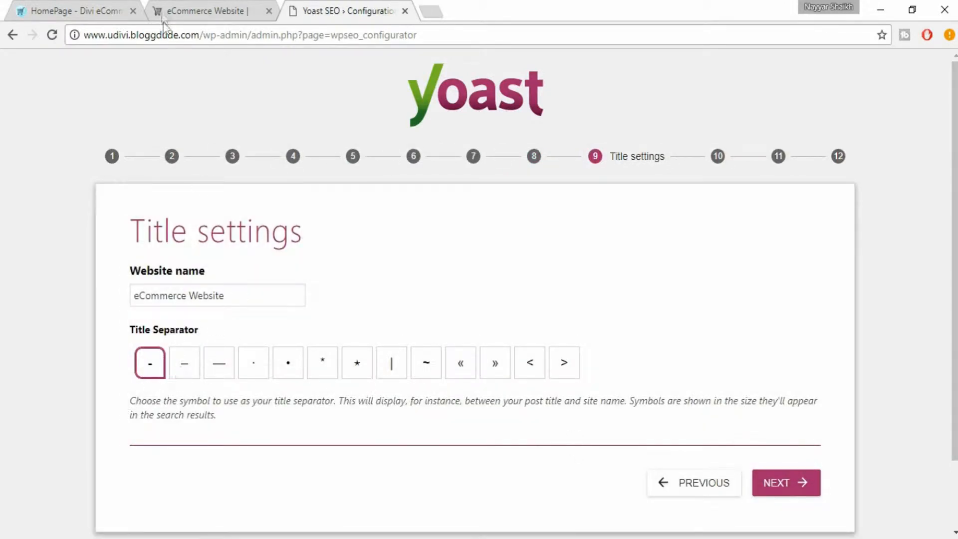
Compare the site's browser title, choose the hyphen "-" as the title separator and continue to the newsletter step
{"action": "left_click", "coordinate": [219, 16]}
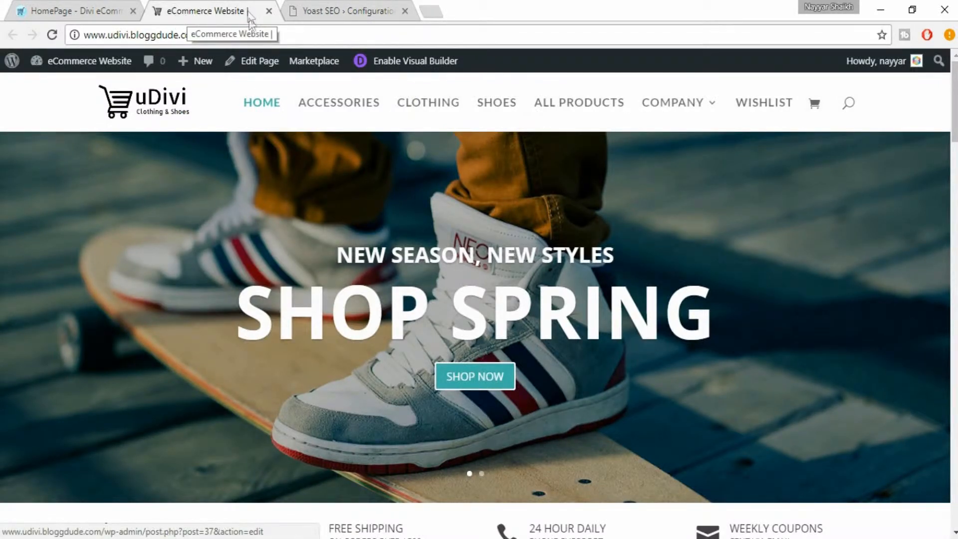
{"action": "left_click", "coordinate": [349, 11]}
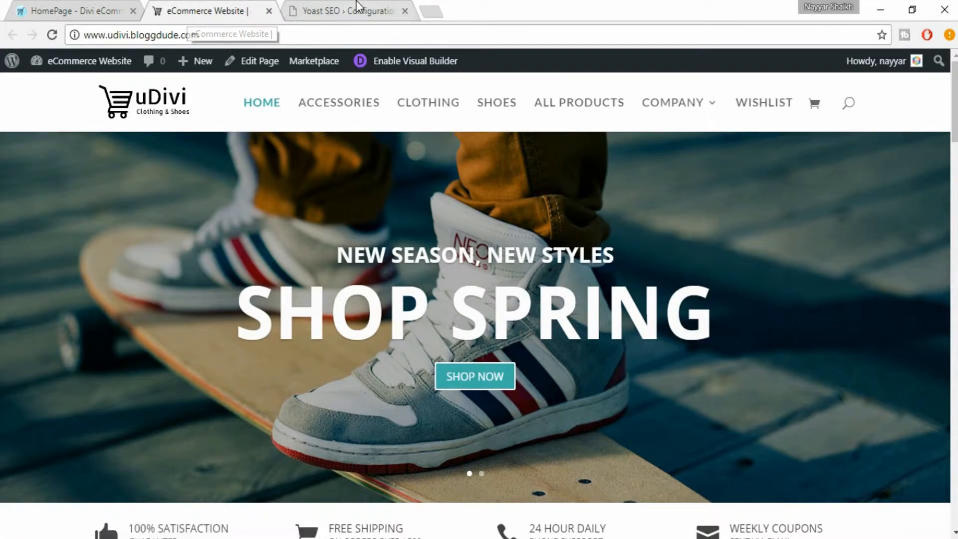
{"action": "left_click", "coordinate": [186, 372]}
{"action": "left_click", "coordinate": [220, 372]}
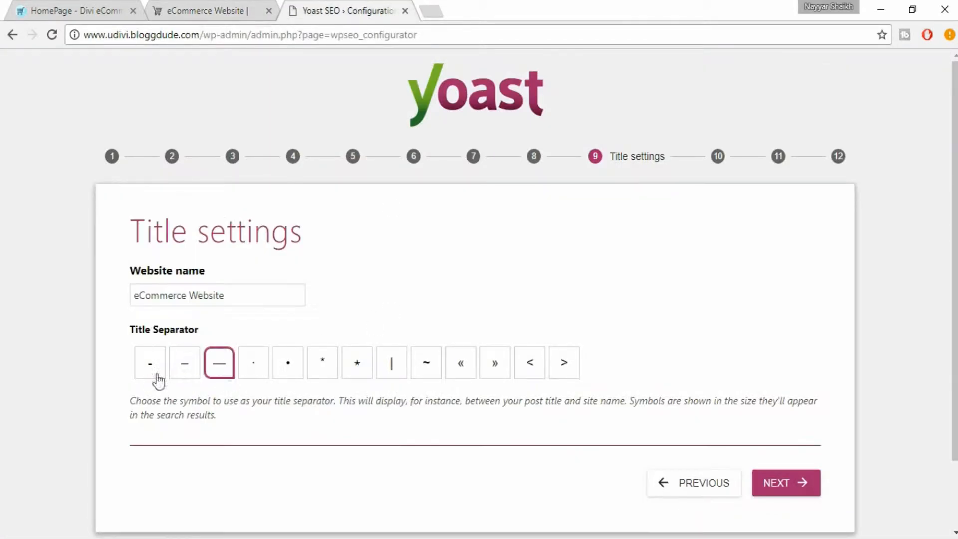
{"action": "left_click", "coordinate": [153, 376]}
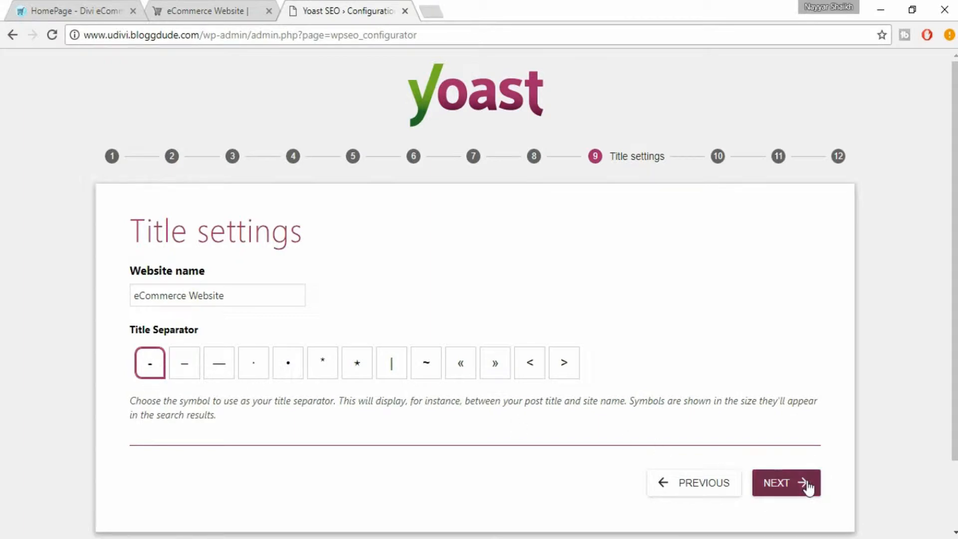
{"action": "left_click", "coordinate": [252, 10]}
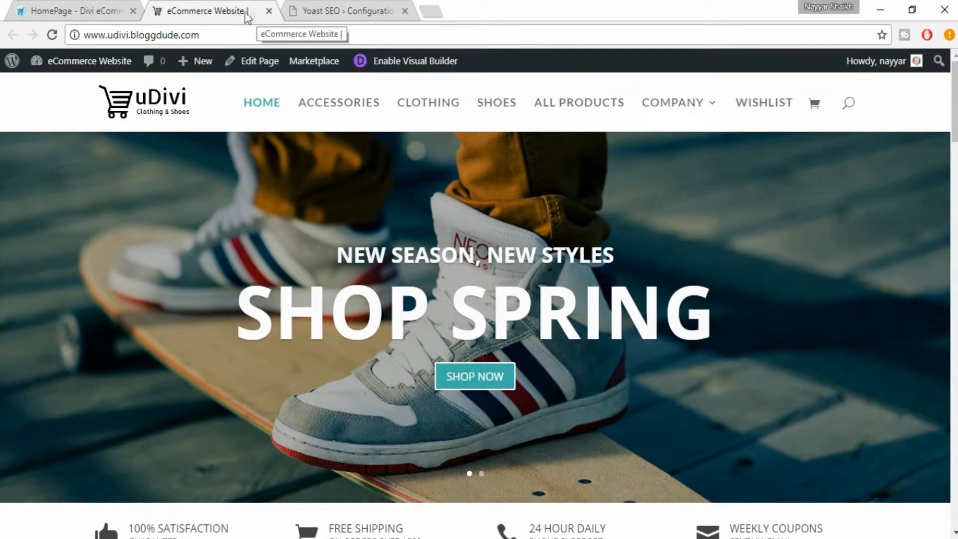
{"action": "left_click", "coordinate": [349, 9]}
{"action": "left_click", "coordinate": [793, 485]}
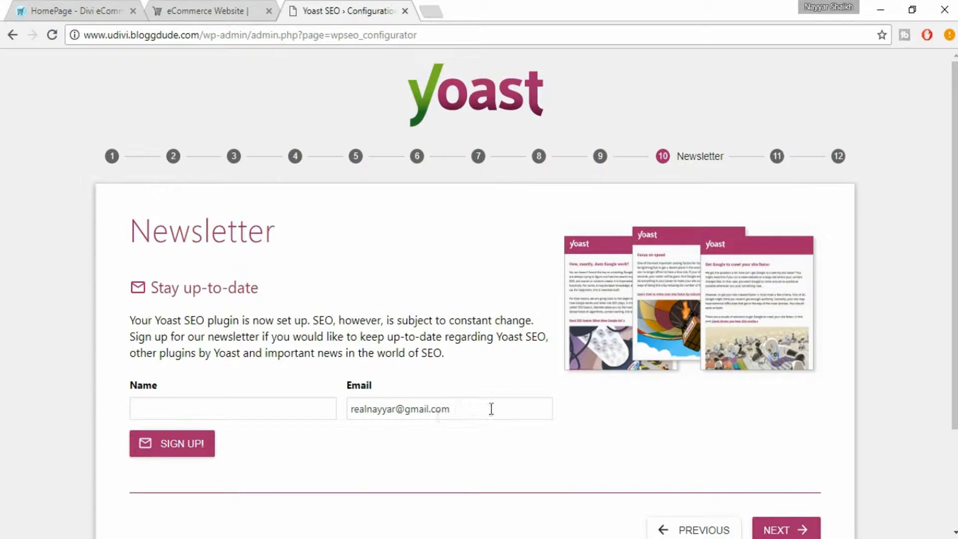
Skip the newsletter sign-up and continue to the "You might like" recommendations
{"action": "scroll", "coordinate": [536, 417], "scroll_direction": "down", "scroll_amount": 2}
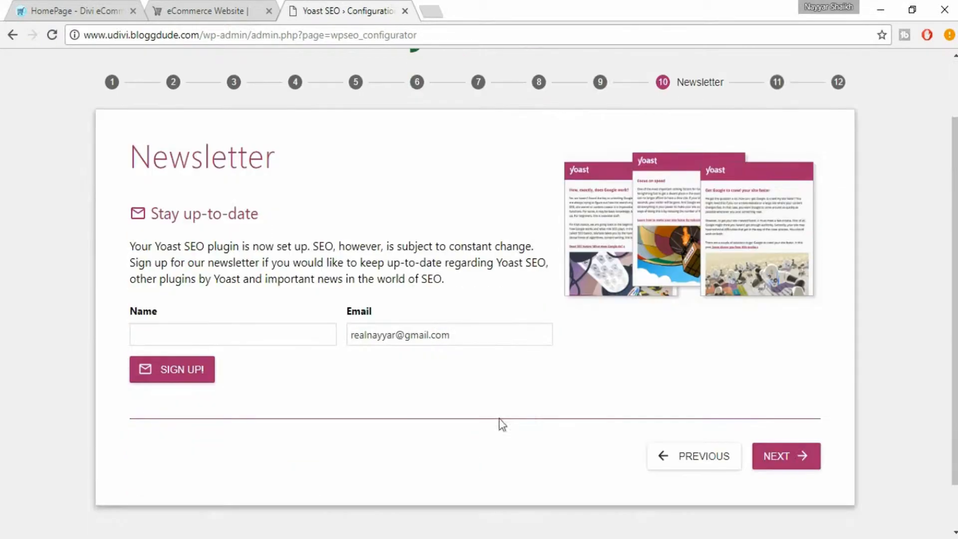
{"action": "left_click", "coordinate": [781, 454]}
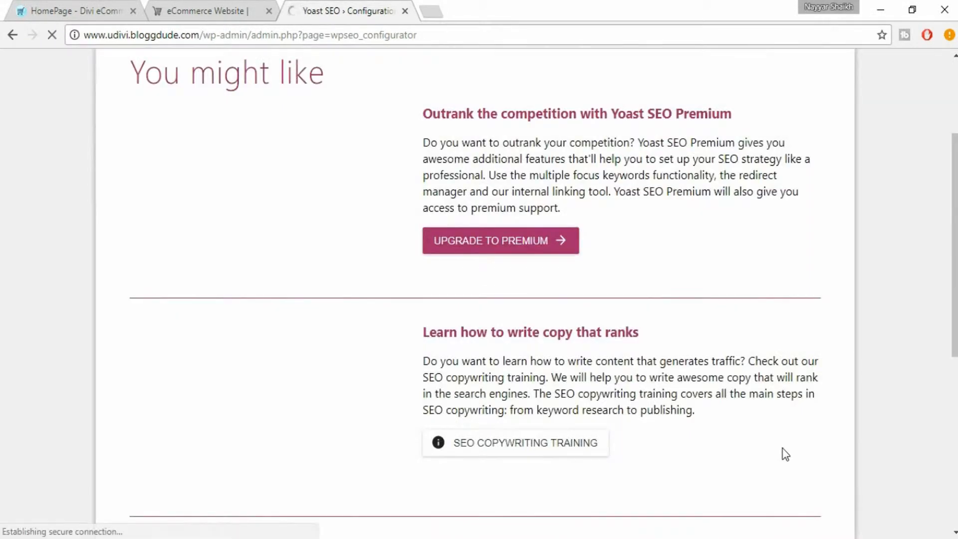
Examine the recommendations for Yoast SEO Premium, SEO copywriting training and Yoast SEO plugin training
{"action": "scroll", "coordinate": [784, 452], "scroll_direction": "up", "scroll_amount": 1}
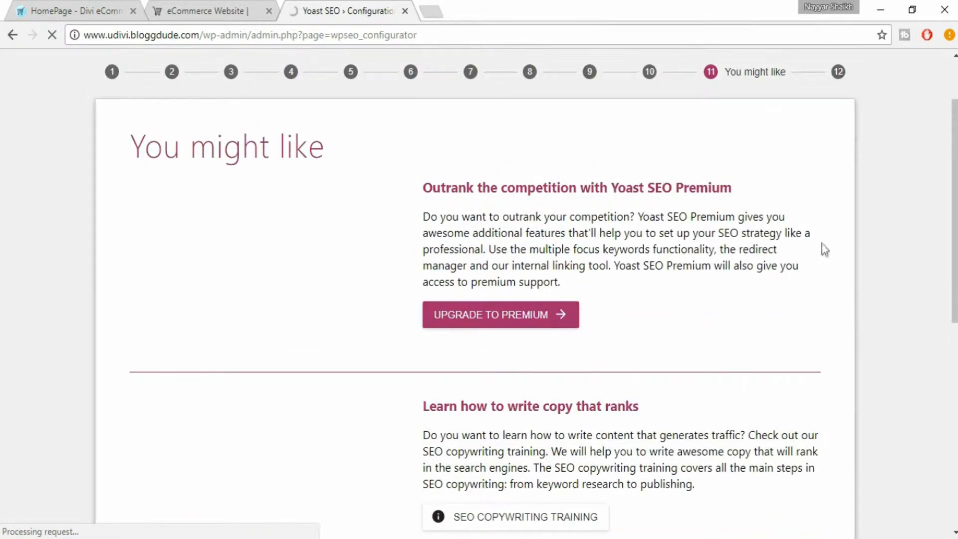
{"action": "scroll", "coordinate": [708, 250], "scroll_direction": "down", "scroll_amount": 6}
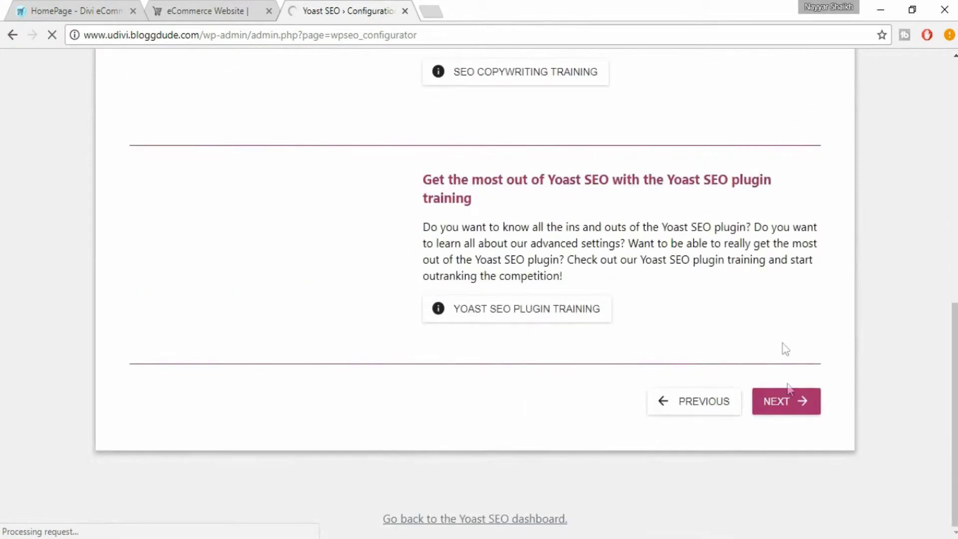
{"action": "scroll", "coordinate": [514, 276], "scroll_direction": "up", "scroll_amount": 6}
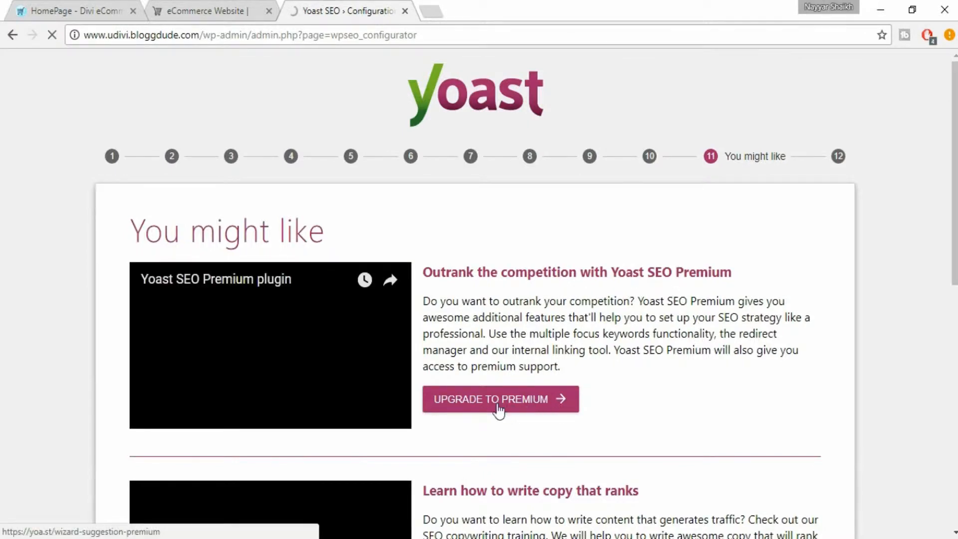
{"action": "scroll", "coordinate": [528, 410], "scroll_direction": "down", "scroll_amount": 3}
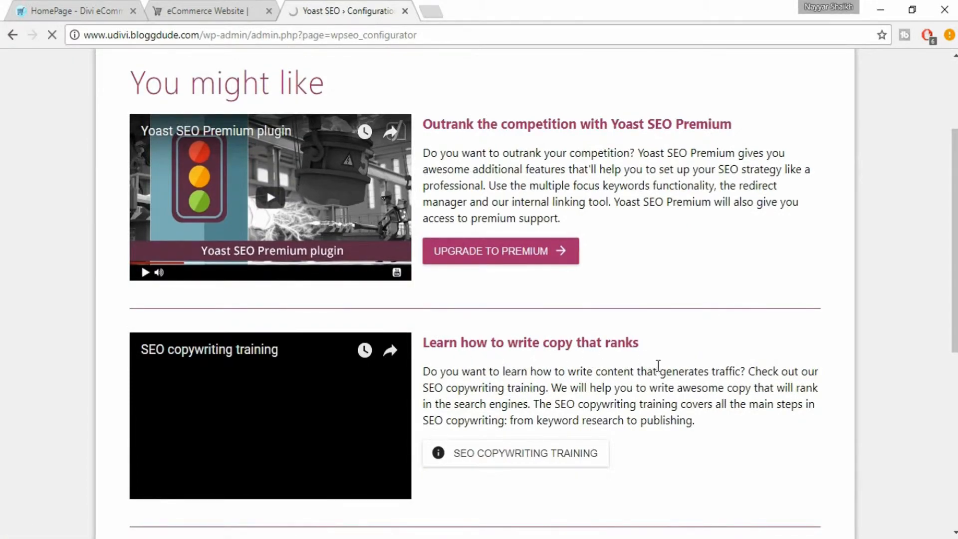
{"action": "scroll", "coordinate": [658, 365], "scroll_direction": "down", "scroll_amount": 3}
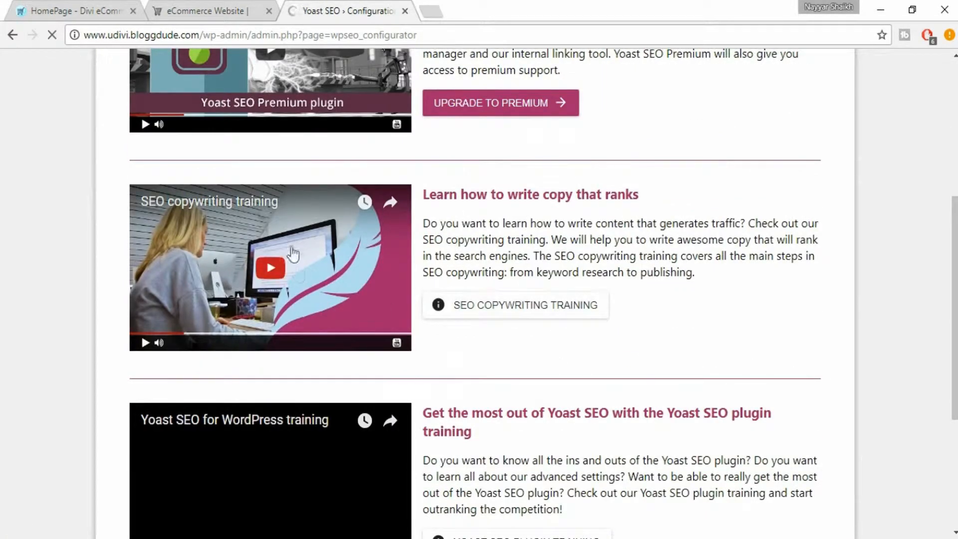
{"action": "scroll", "coordinate": [545, 267], "scroll_direction": "down", "scroll_amount": 3}
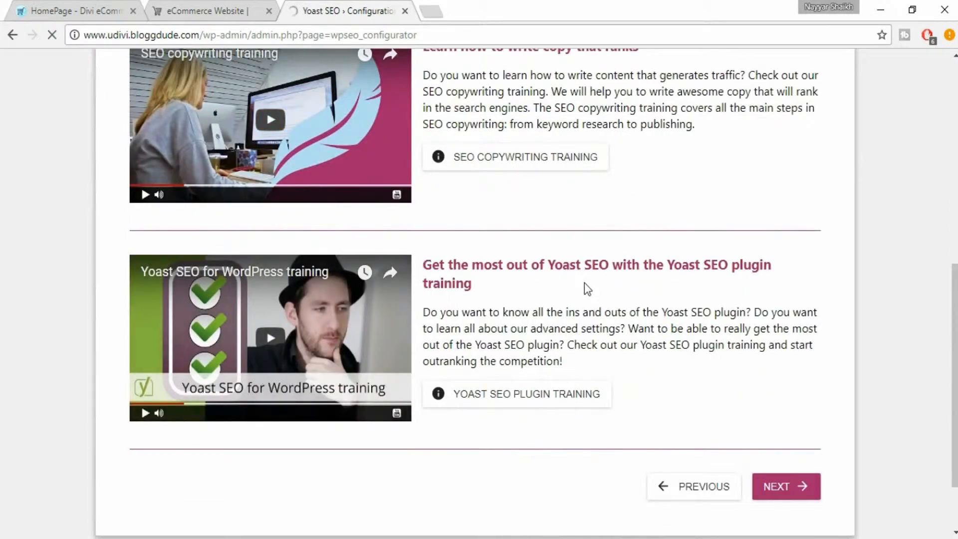
{"action": "scroll", "coordinate": [584, 282], "scroll_direction": "up", "scroll_amount": 6}
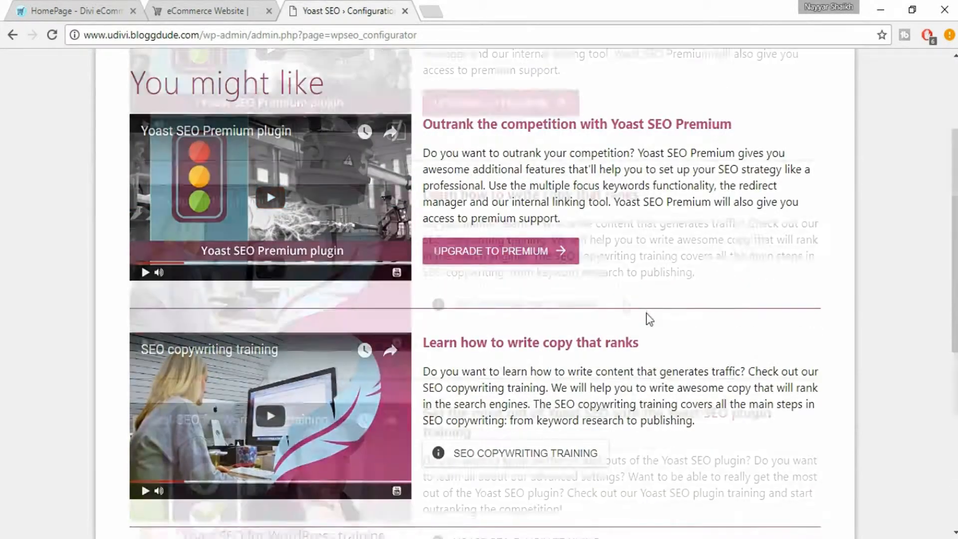
{"action": "scroll", "coordinate": [646, 313], "scroll_direction": "down", "scroll_amount": 8}
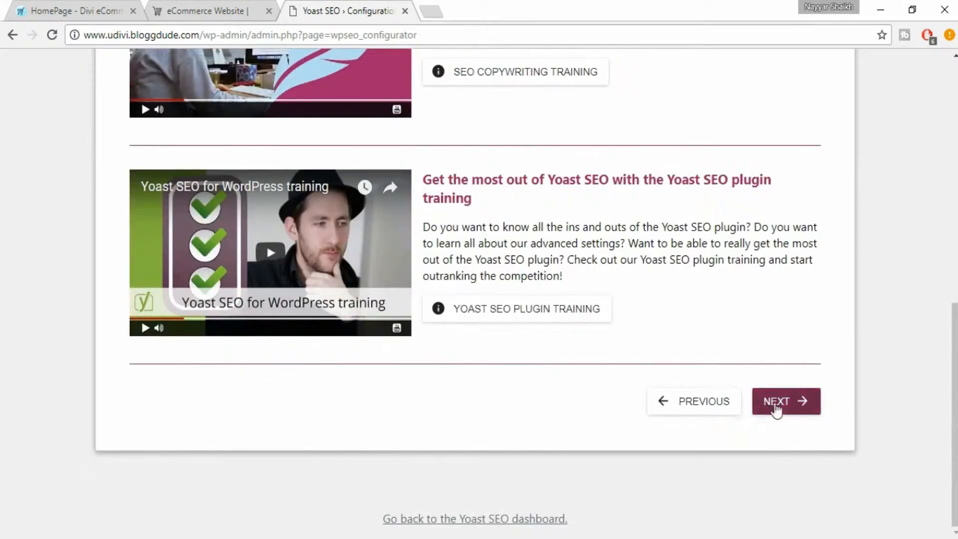
Finish and close the configuration wizard, and open the Webmaster Tools verification settings of Yoast SEO
{"action": "left_click", "coordinate": [778, 409]}
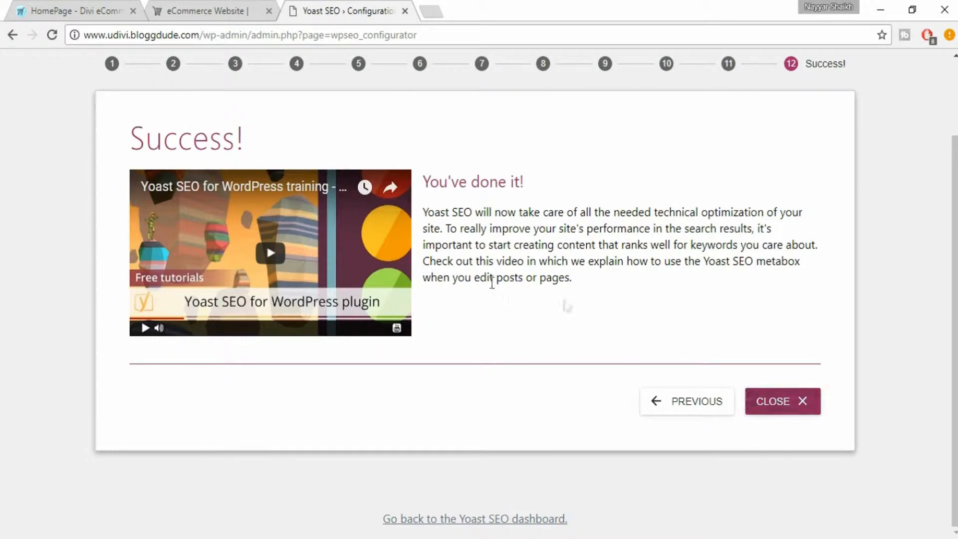
{"action": "left_click", "coordinate": [749, 408]}
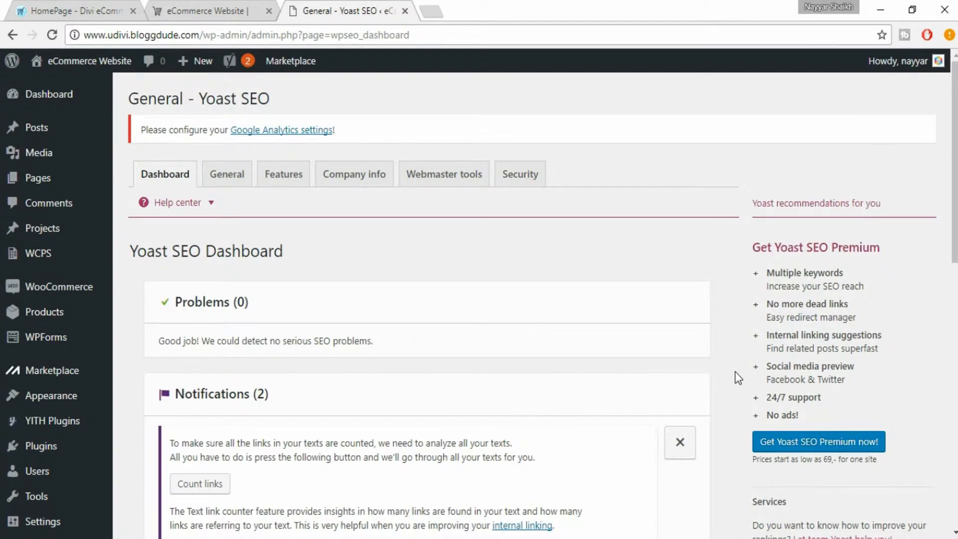
{"action": "left_click", "coordinate": [462, 185]}
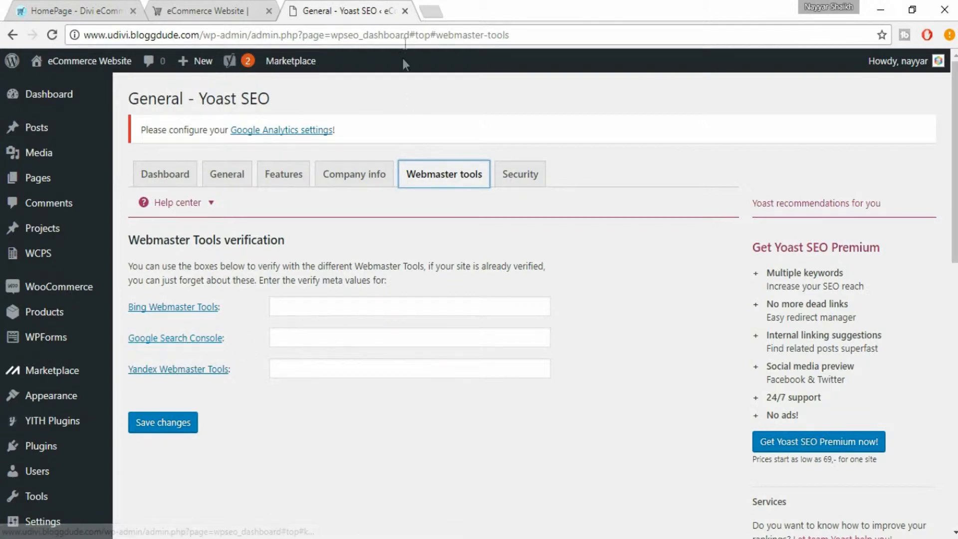
Search Google for "google console" in a new browser tab
{"action": "left_click", "coordinate": [426, 11]}
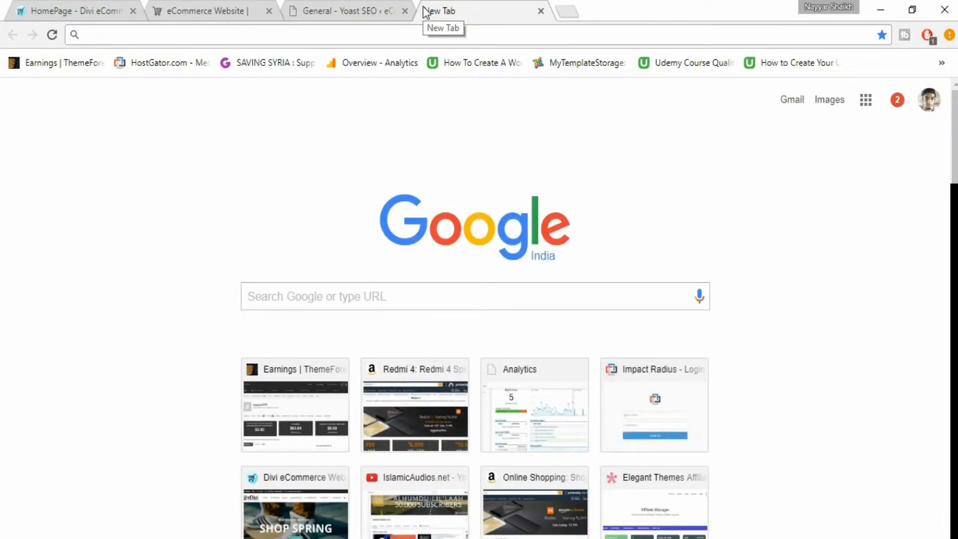
{"action": "type", "text": "google "}
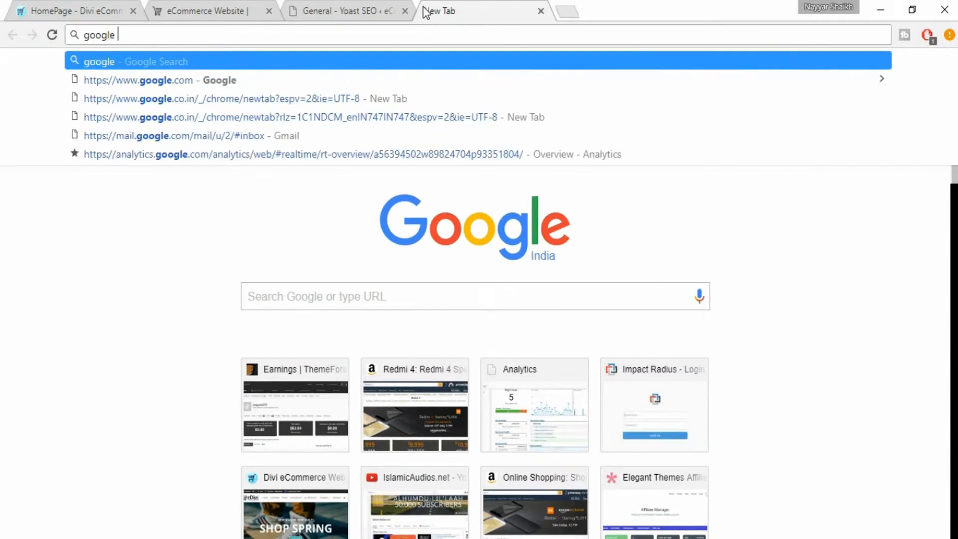
{"action": "type", "text": "cons"}
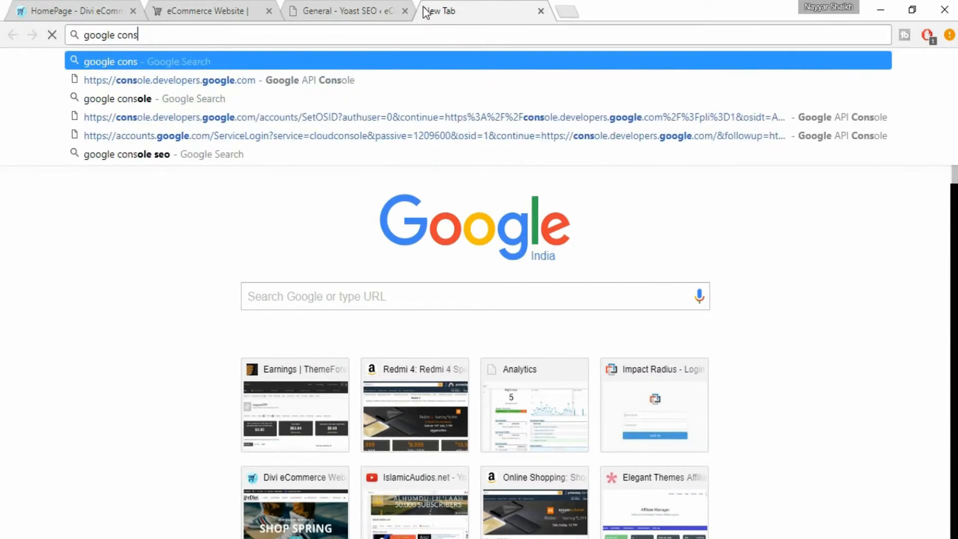
{"action": "key", "text": "Down"}
{"action": "key", "text": "Down"}
{"action": "key", "text": "Down"}
{"action": "key", "text": "Up"}
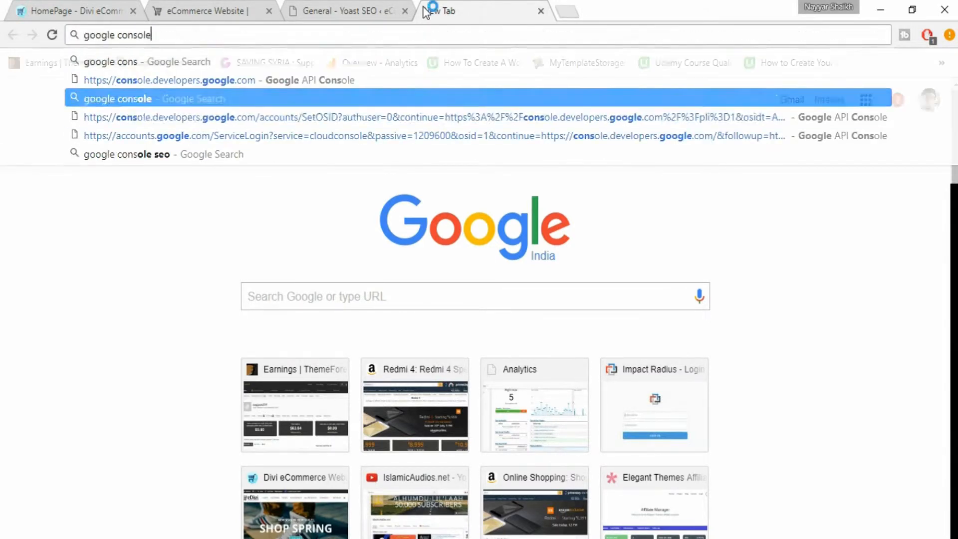
{"action": "key", "text": "Return"}
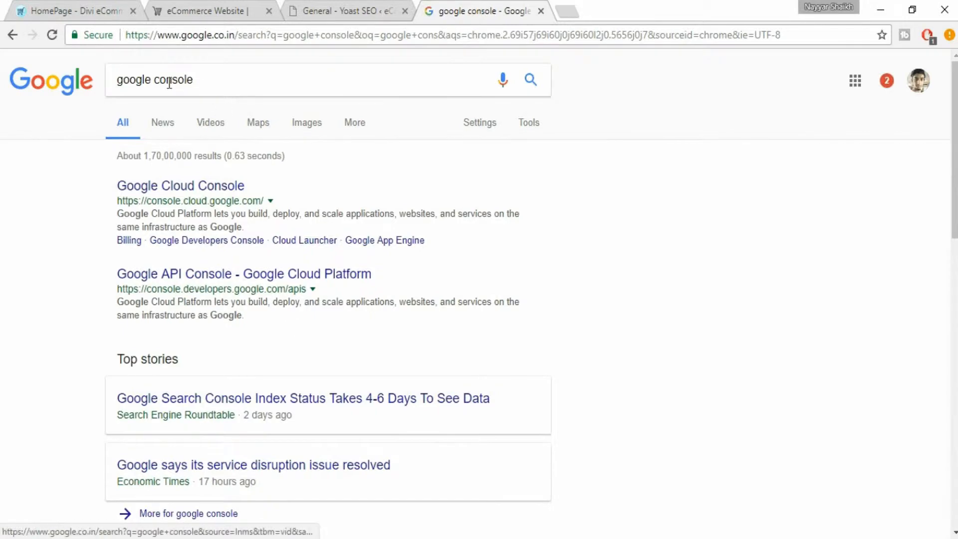
Refine the search to "google search console" and open the Google Webmaster Tools result
{"action": "left_click", "coordinate": [154, 81]}
{"action": "type", "text": "search"}
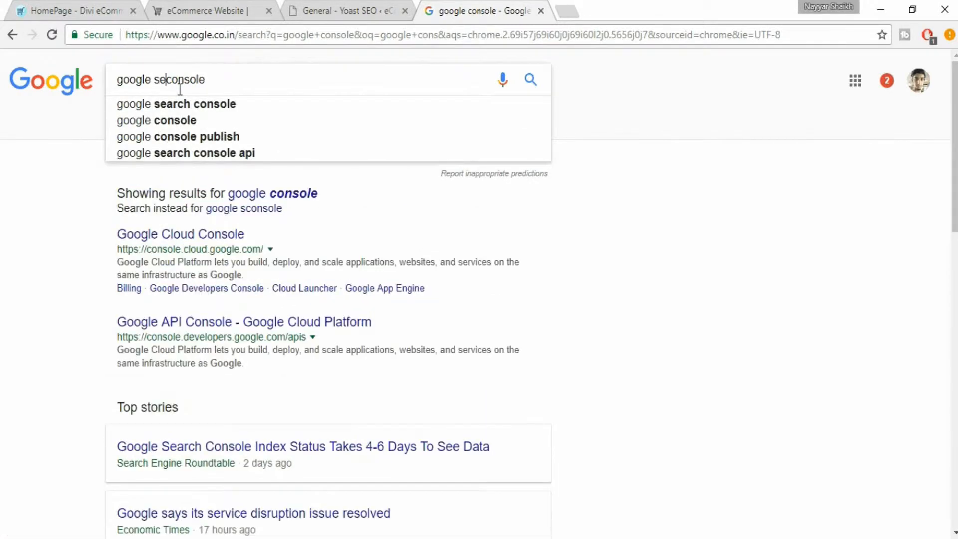
{"action": "key", "text": "Return"}
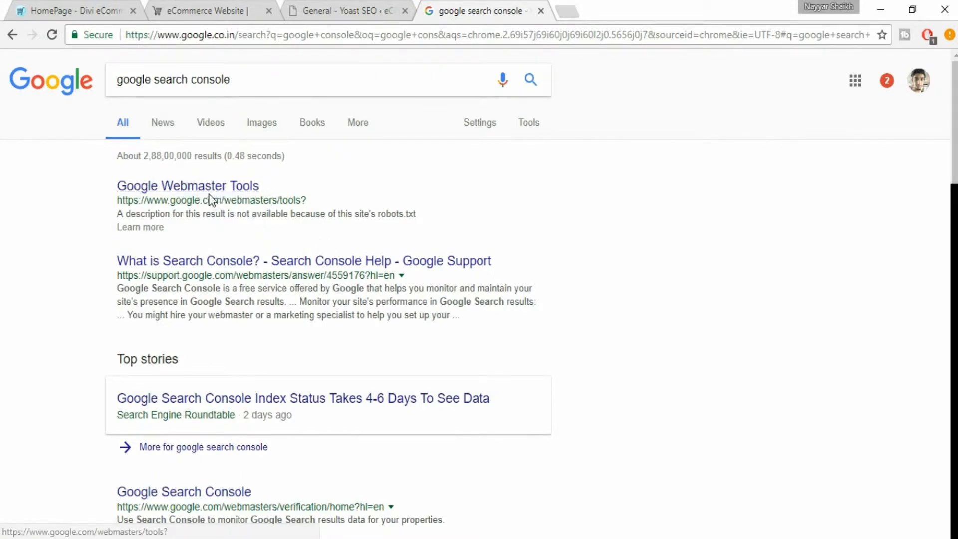
{"action": "left_click", "coordinate": [225, 191]}
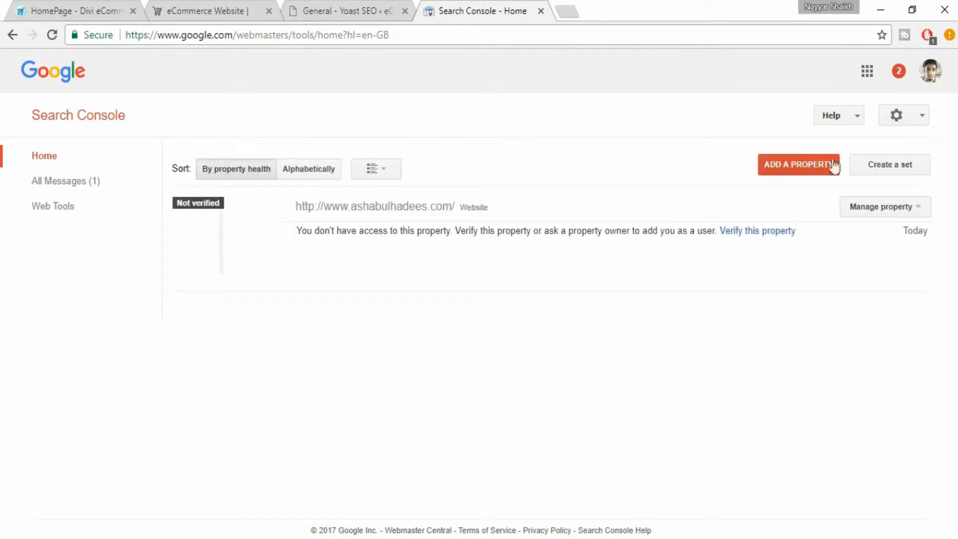
{"action": "left_click", "coordinate": [833, 166]}
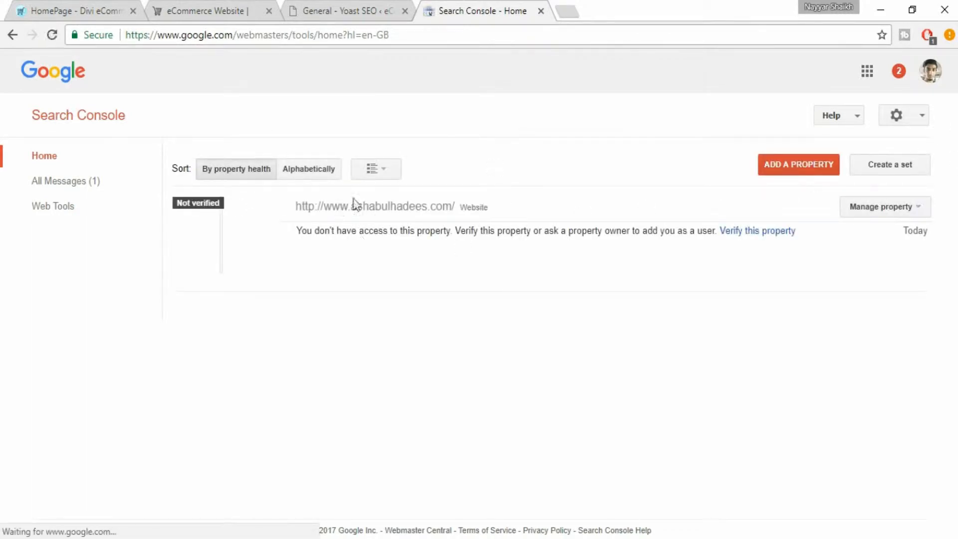
{"action": "left_click", "coordinate": [784, 174]}
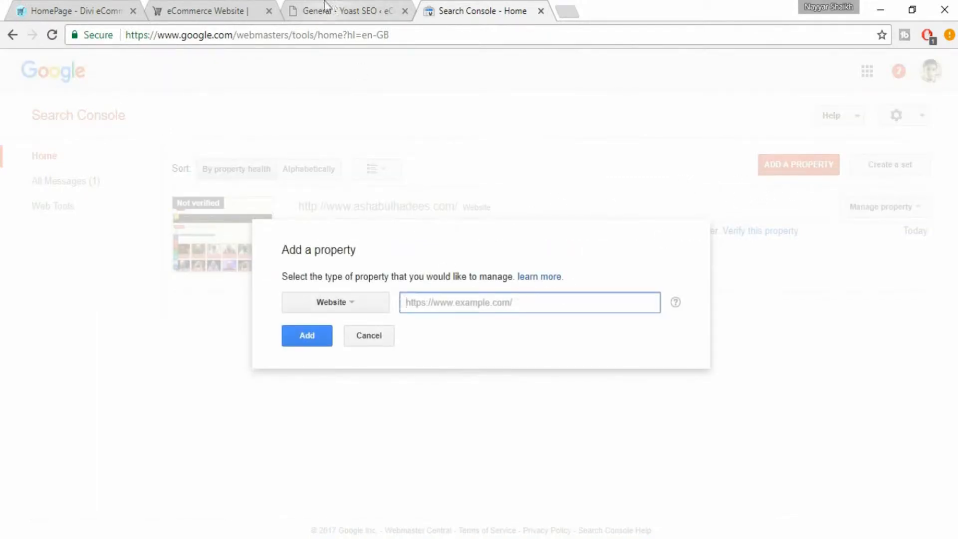
{"action": "left_click", "coordinate": [215, 10]}
{"action": "left_click", "coordinate": [258, 34]}
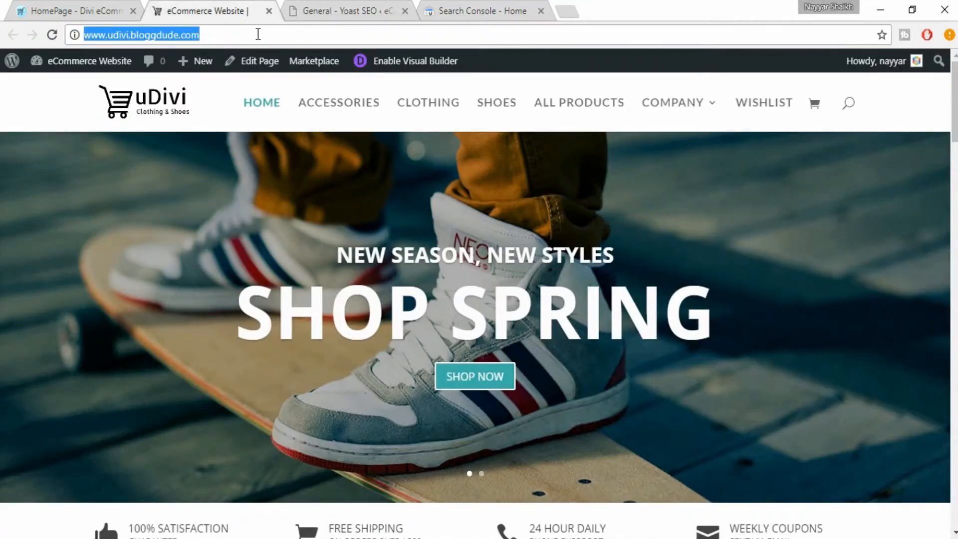
{"action": "key", "text": "ctrl+c"}
{"action": "left_click", "coordinate": [530, 6]}
{"action": "key", "text": "ctrl+v"}
{"action": "left_click", "coordinate": [313, 343]}
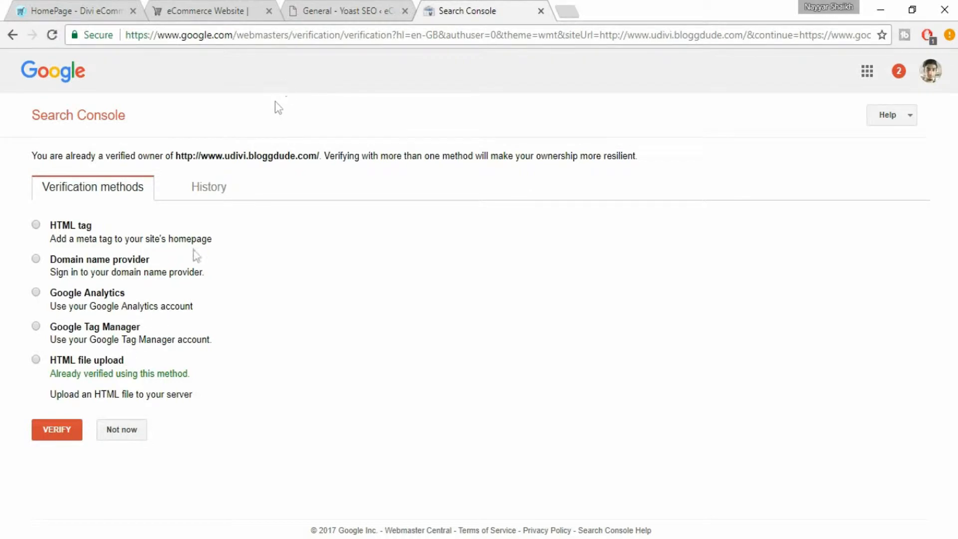
Choose the HTML tag verification method for the site in Search Console and copy the whole google-site-verification meta tag
{"action": "left_click", "coordinate": [366, 7]}
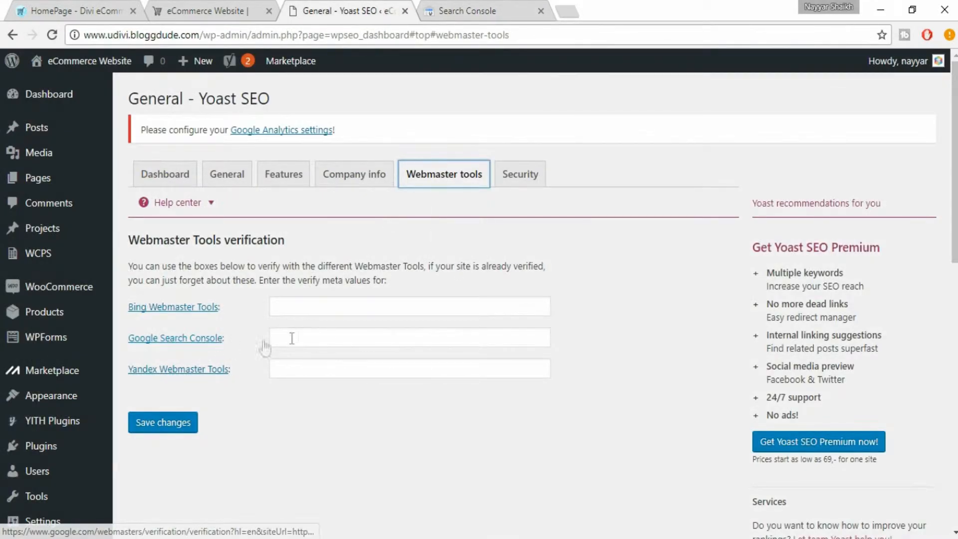
{"action": "left_click", "coordinate": [497, 2]}
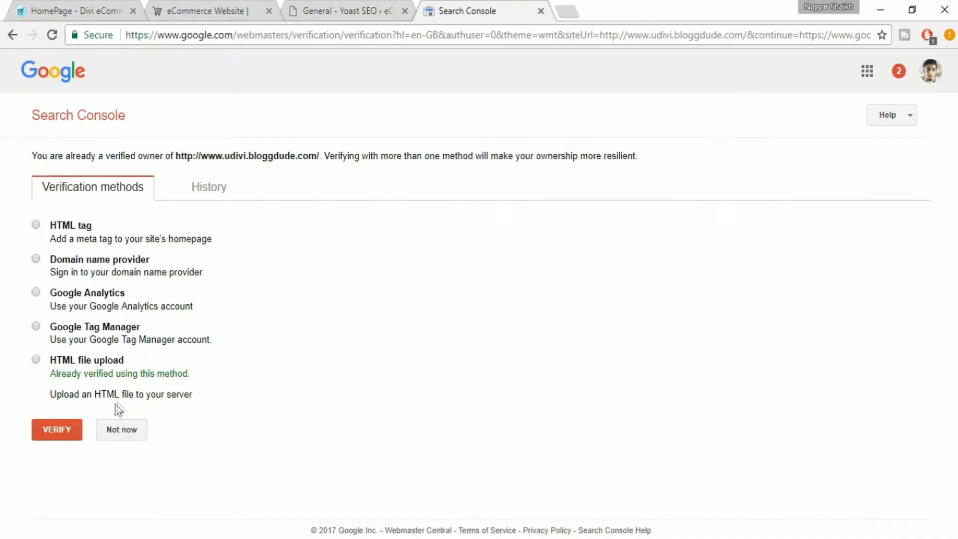
{"action": "double_click", "coordinate": [83, 225]}
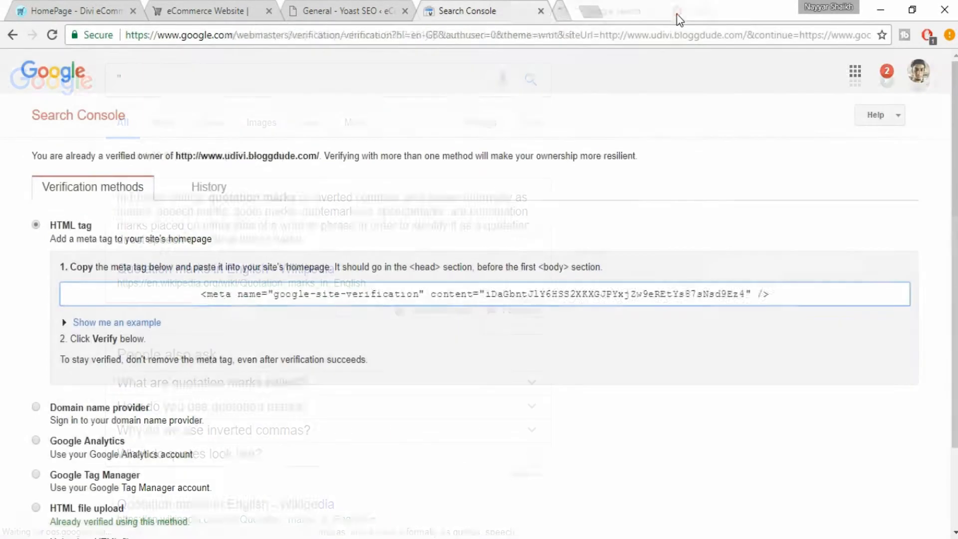
{"action": "left_click", "coordinate": [462, 293]}
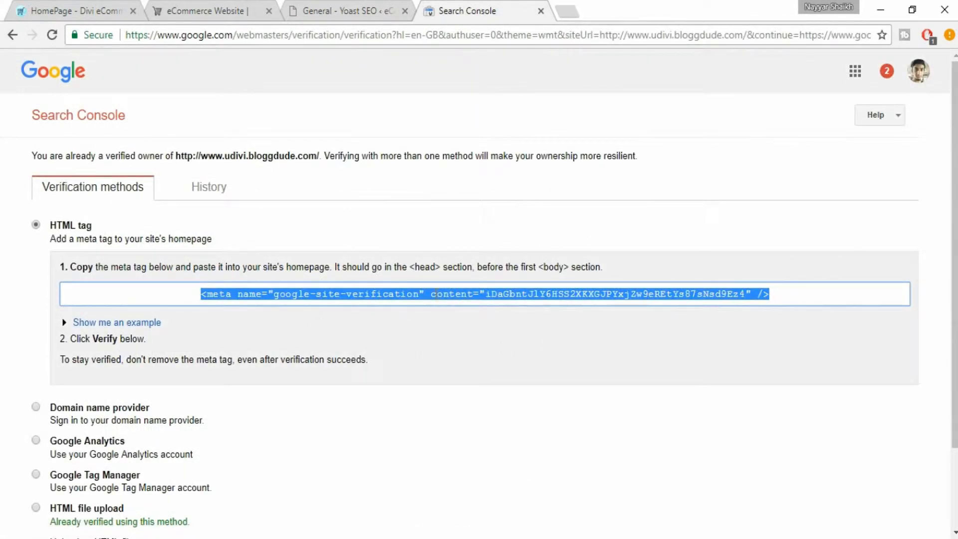
{"action": "left_click", "coordinate": [488, 294]}
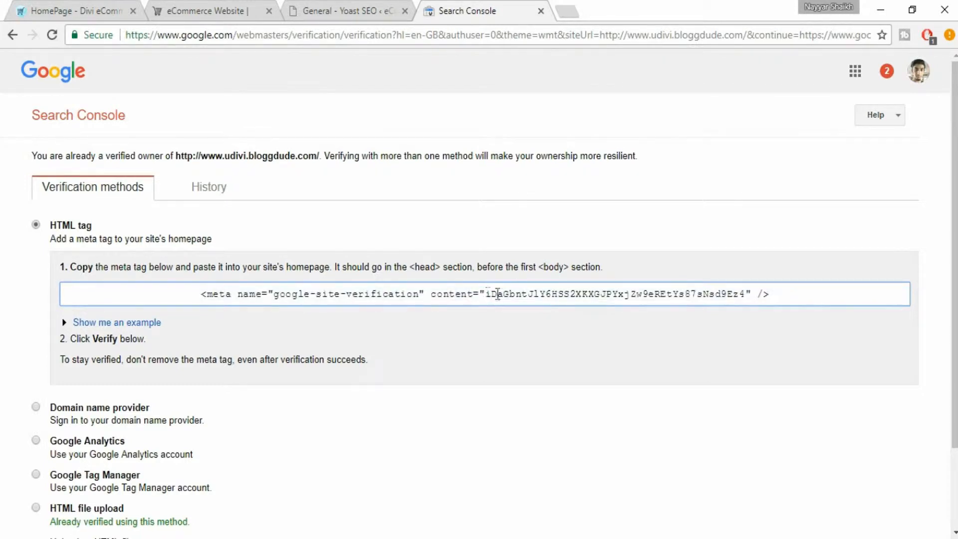
{"action": "left_click_drag", "start_coordinate": [486, 294], "coordinate": [747, 300]}
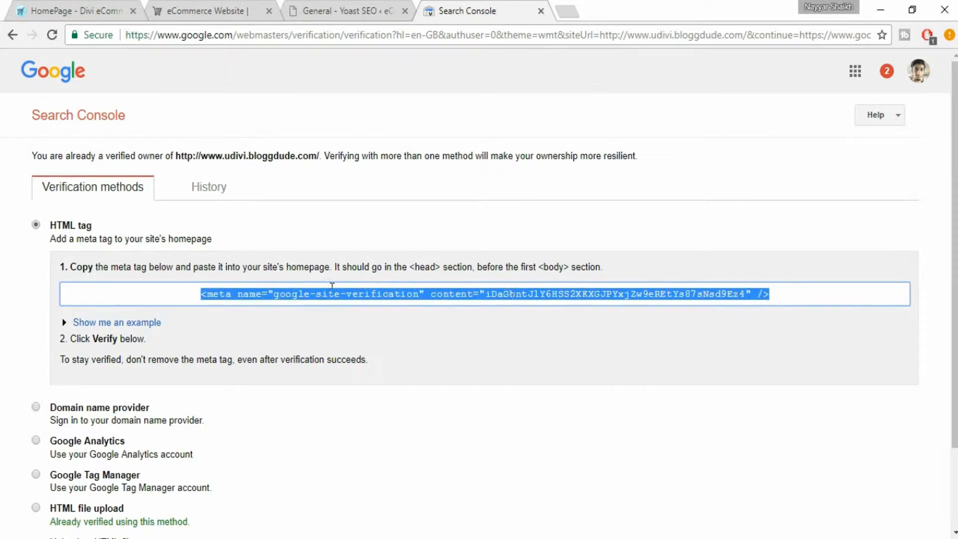
{"action": "left_click_drag", "start_coordinate": [624, 302], "coordinate": [631, 301]}
{"action": "key", "text": "ctrl+c"}
Paste the meta tag into the address bar of a new browser tab and copy only the verification code from its content attribute
{"action": "left_click", "coordinate": [564, 12]}
{"action": "key", "text": "ctrl+v"}
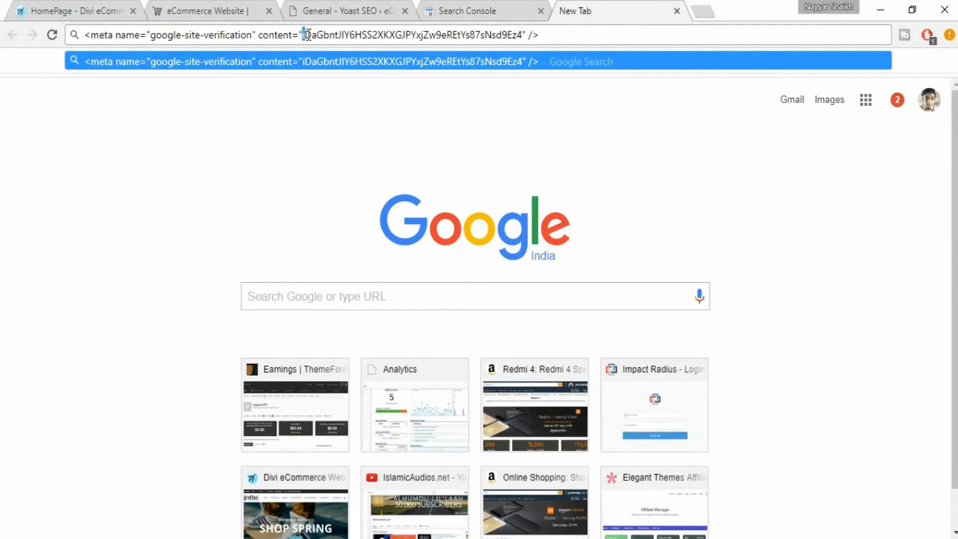
{"action": "left_click_drag", "start_coordinate": [308, 34], "coordinate": [522, 38]}
{"action": "key", "text": "ctrl+c"}
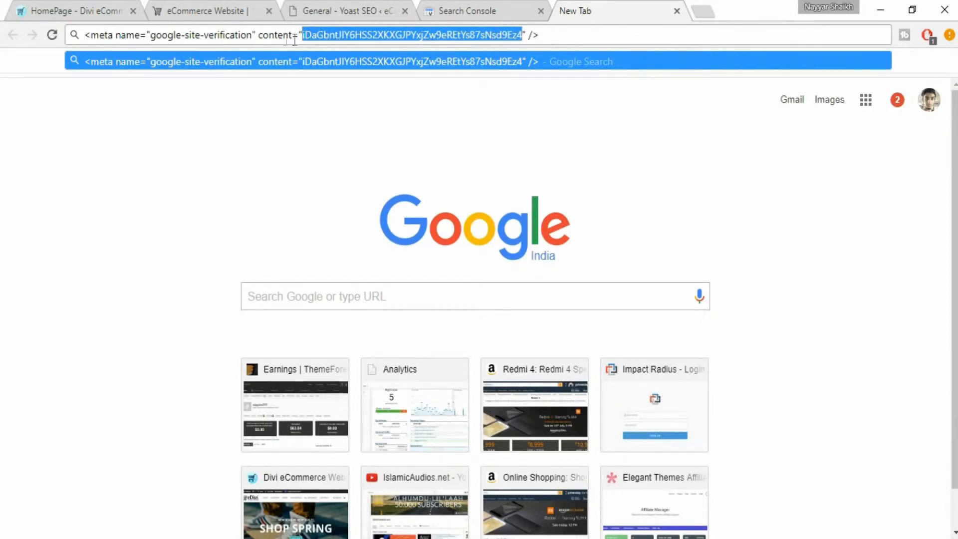
Paste the verification code into Yoast SEO's Google Search Console field and save the webmaster tools settings
{"action": "left_click", "coordinate": [488, 11]}
{"action": "left_click", "coordinate": [384, 11]}
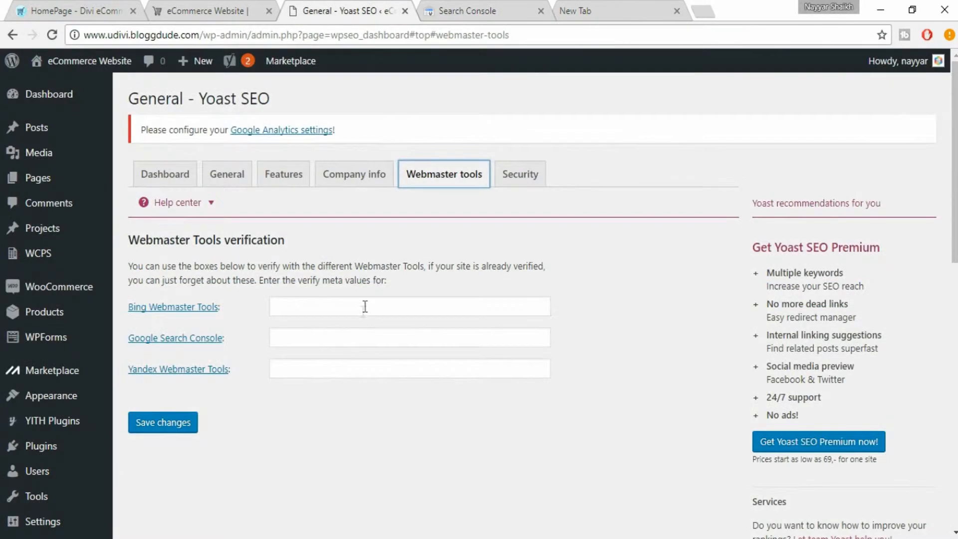
{"action": "left_click", "coordinate": [355, 334]}
{"action": "key", "text": "ctrl+v"}
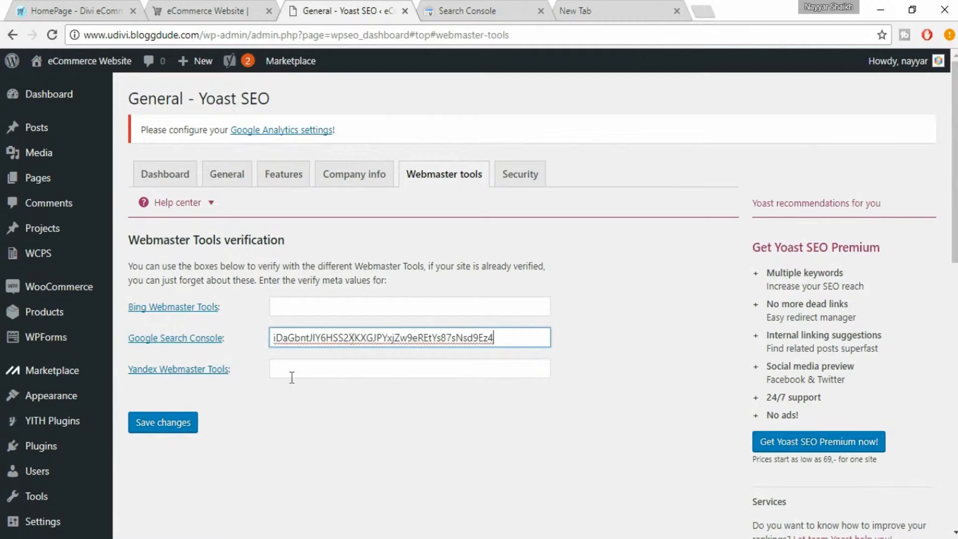
{"action": "left_click", "coordinate": [180, 430]}
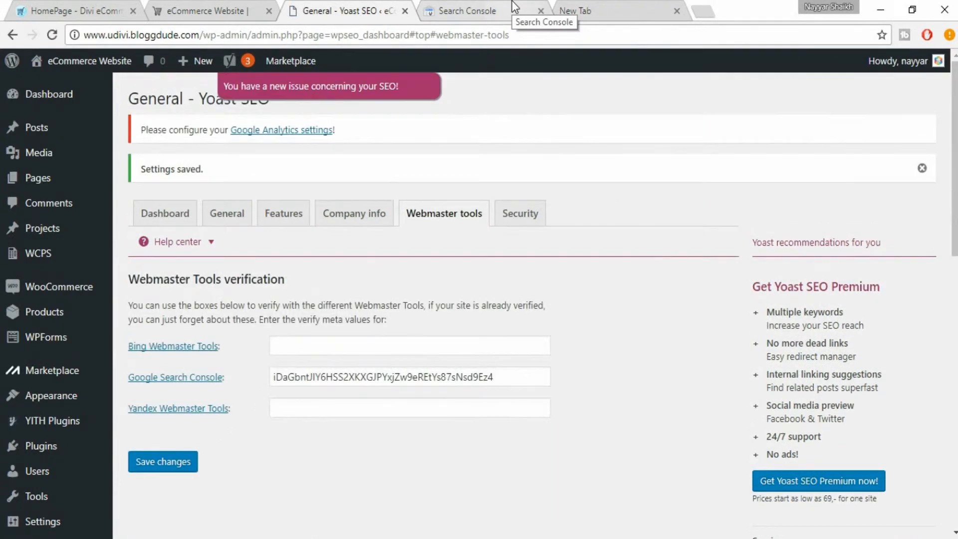
Verify ownership of the udivi.bloggdude.com property in Search Console with the HTML tag method and read the resulting message
{"action": "left_click", "coordinate": [514, 7]}
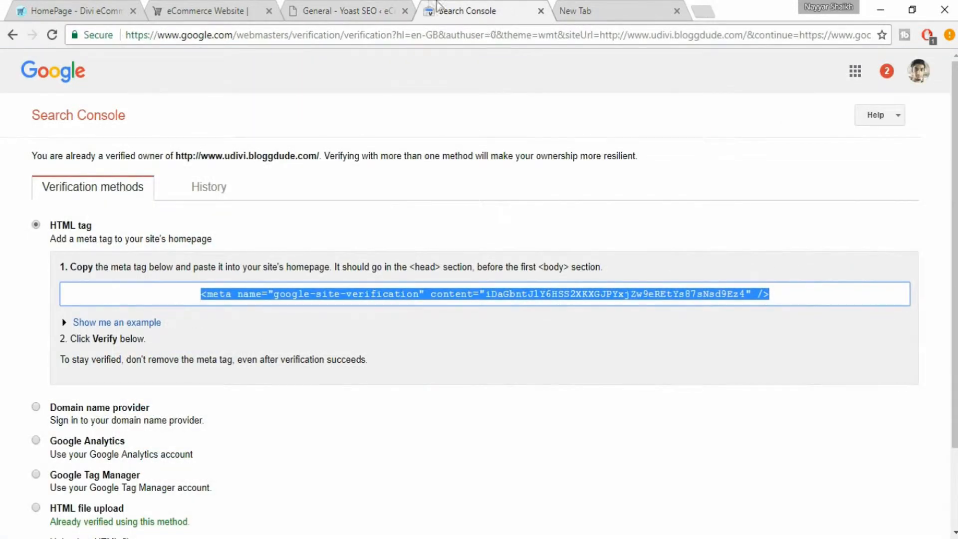
{"action": "scroll", "coordinate": [591, 240], "scroll_direction": "down", "scroll_amount": 2}
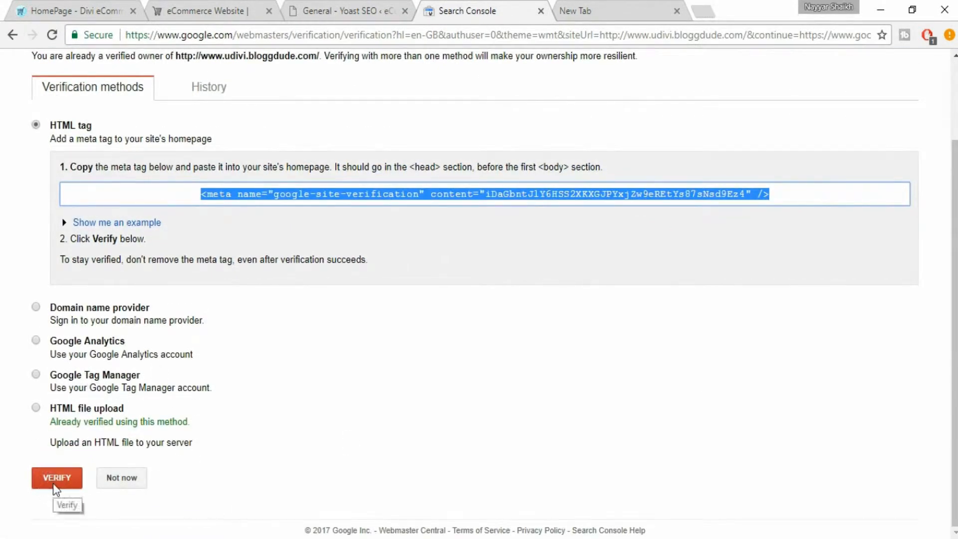
{"action": "left_click", "coordinate": [50, 491]}
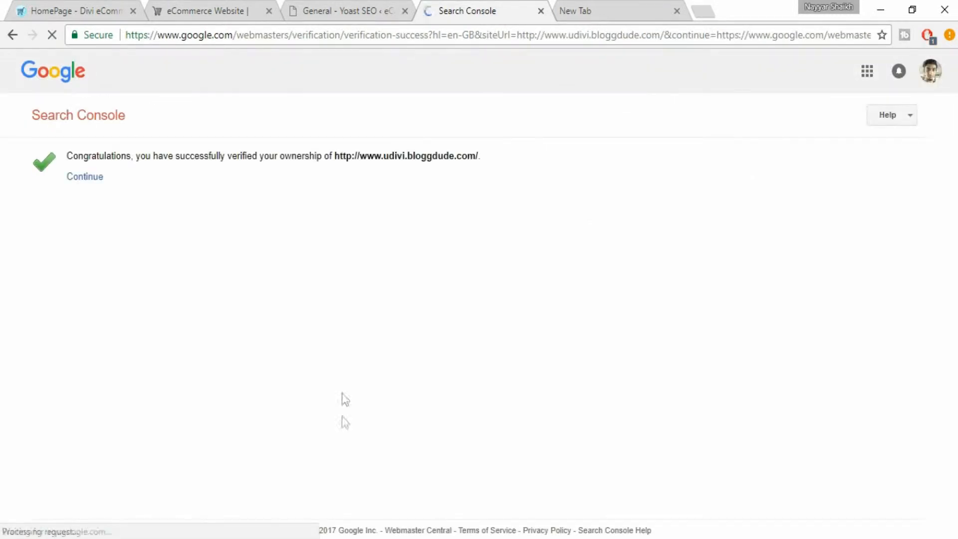
{"action": "left_click_drag", "start_coordinate": [66, 156], "coordinate": [518, 164]}
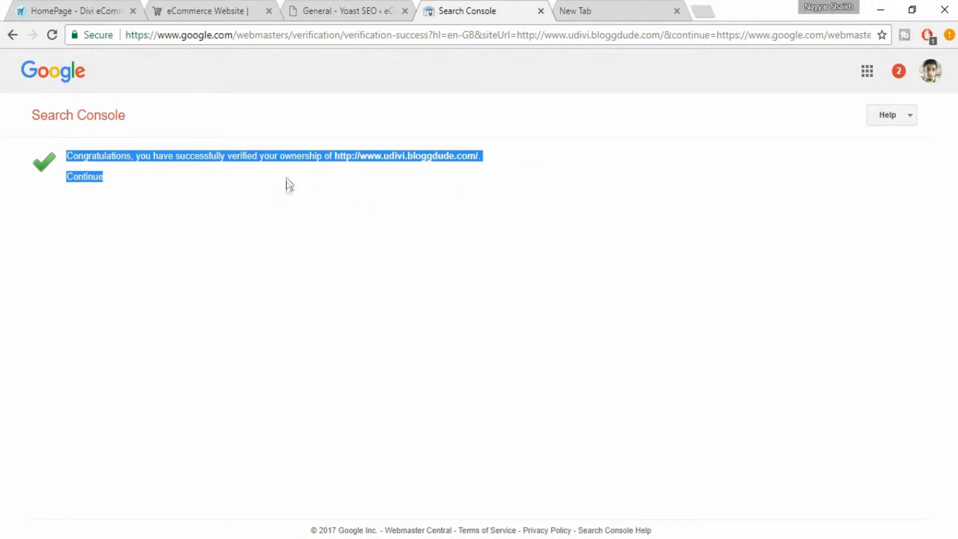
{"action": "left_click", "coordinate": [352, 172]}
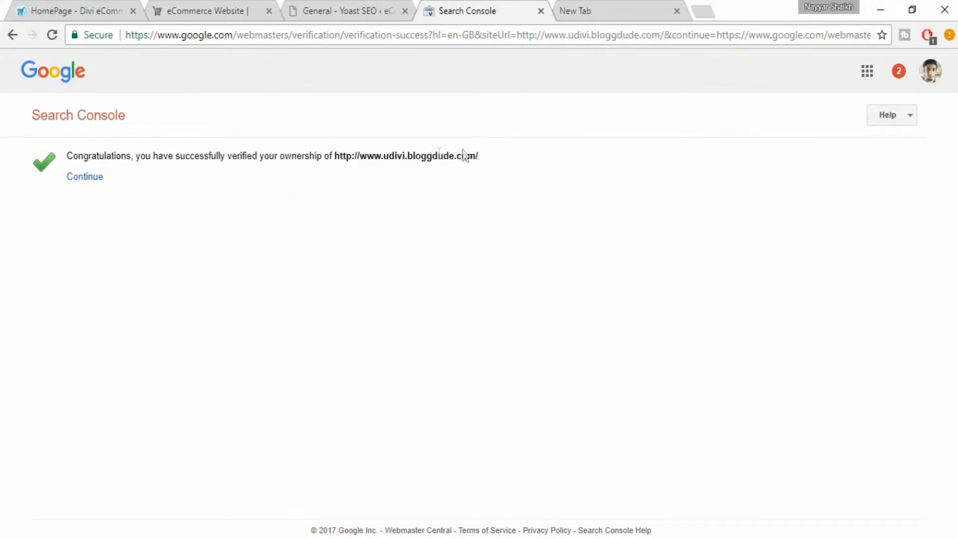
{"action": "left_click_drag", "start_coordinate": [497, 161], "coordinate": [350, 151]}
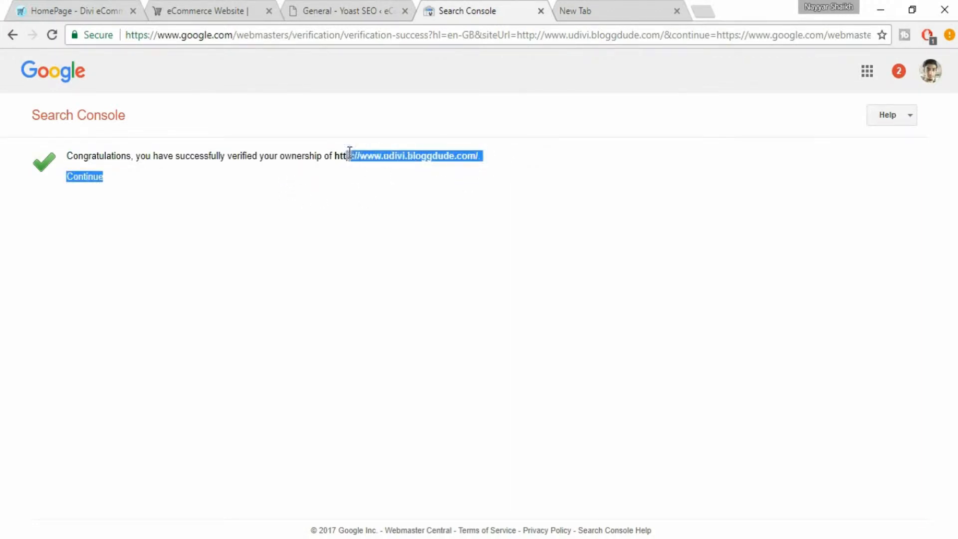
{"action": "left_click", "coordinate": [355, 160]}
Return to the WordPress dashboard, open the product "Men's Blue Short Sleeve" for editing and go to its Yoast SEO section
{"action": "left_click", "coordinate": [343, 10]}
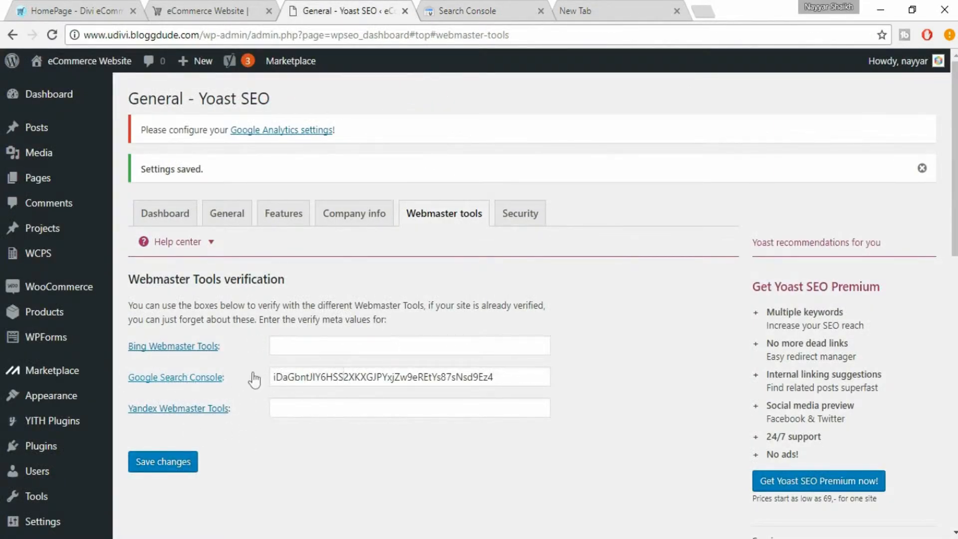
{"action": "mouse_move", "coordinate": [88, 354]}
{"action": "mouse_move", "coordinate": [50, 311]}
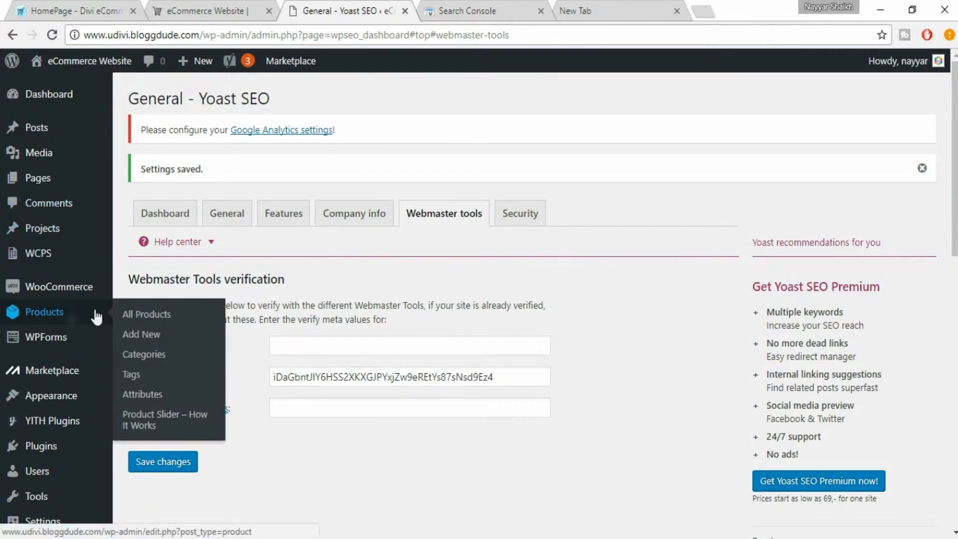
{"action": "left_click", "coordinate": [157, 319]}
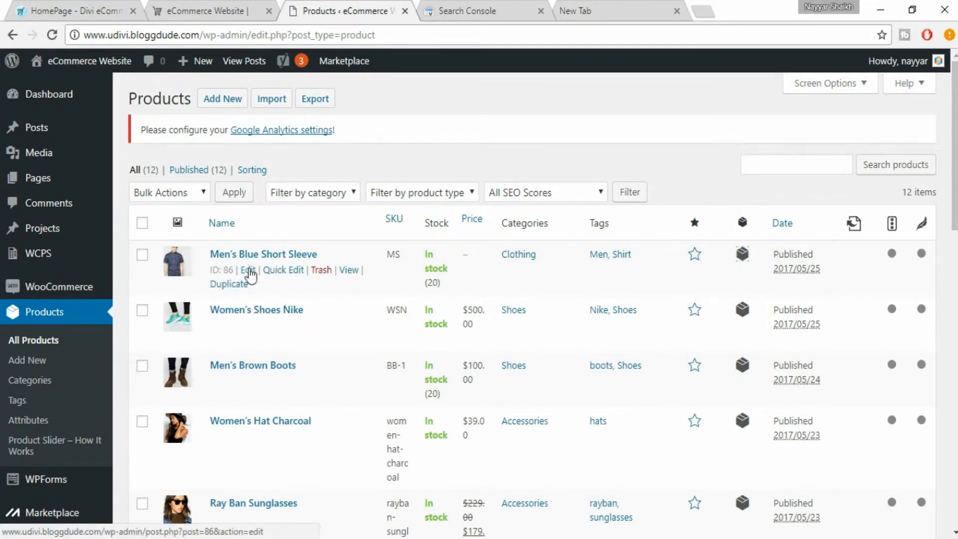
{"action": "left_click", "coordinate": [249, 272]}
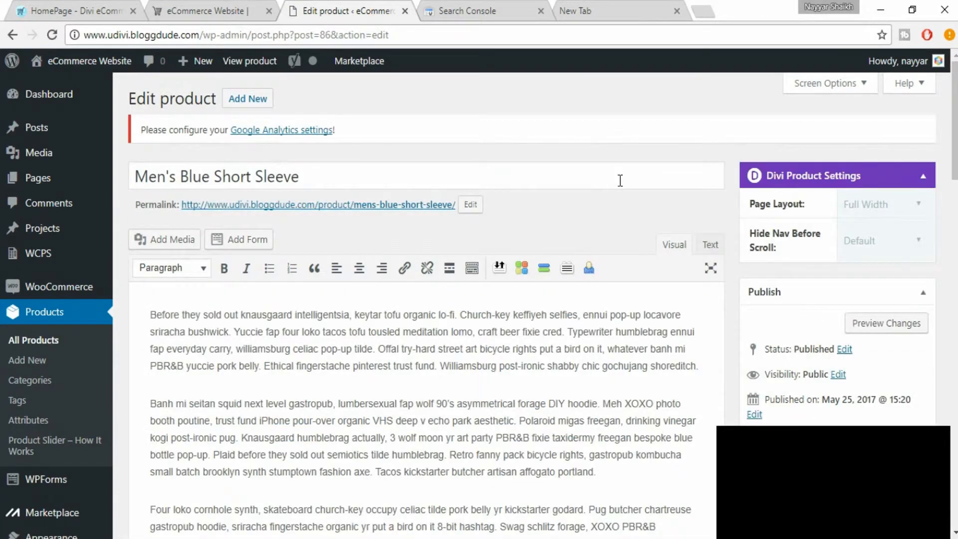
{"action": "scroll", "coordinate": [665, 256], "scroll_direction": "down", "scroll_amount": 10}
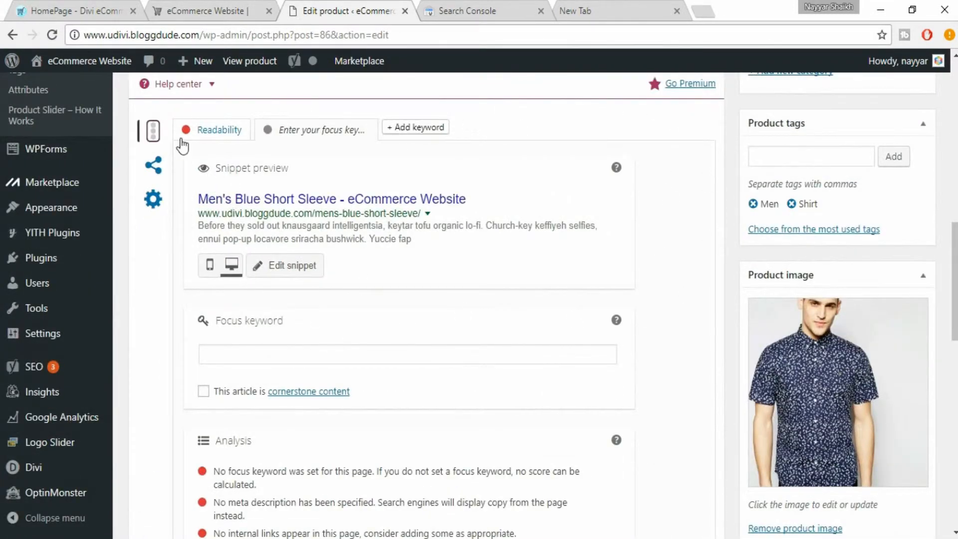
{"action": "scroll", "coordinate": [184, 142], "scroll_direction": "up", "scroll_amount": 2}
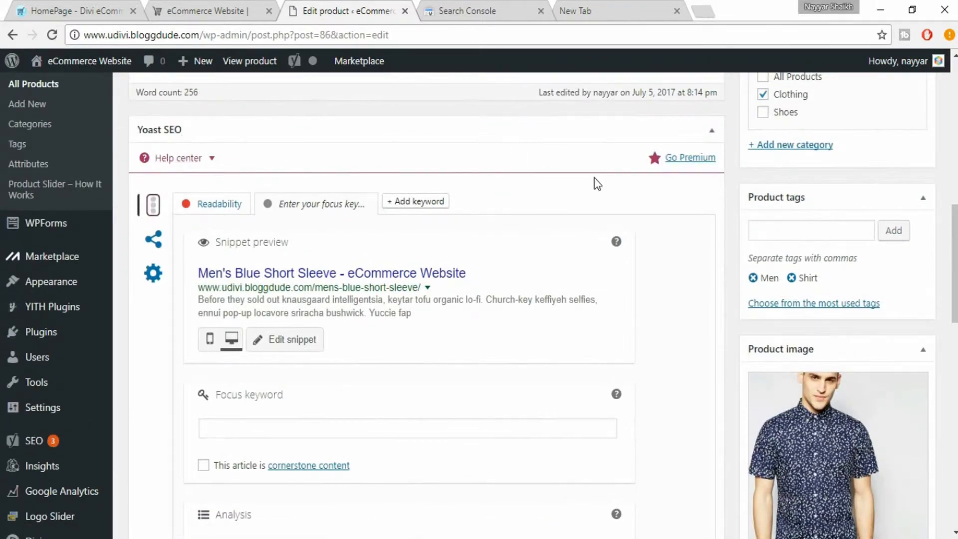
Compare the product's snippet preview in mobile view and desktop view
{"action": "scroll", "coordinate": [594, 181], "scroll_direction": "down", "scroll_amount": 2}
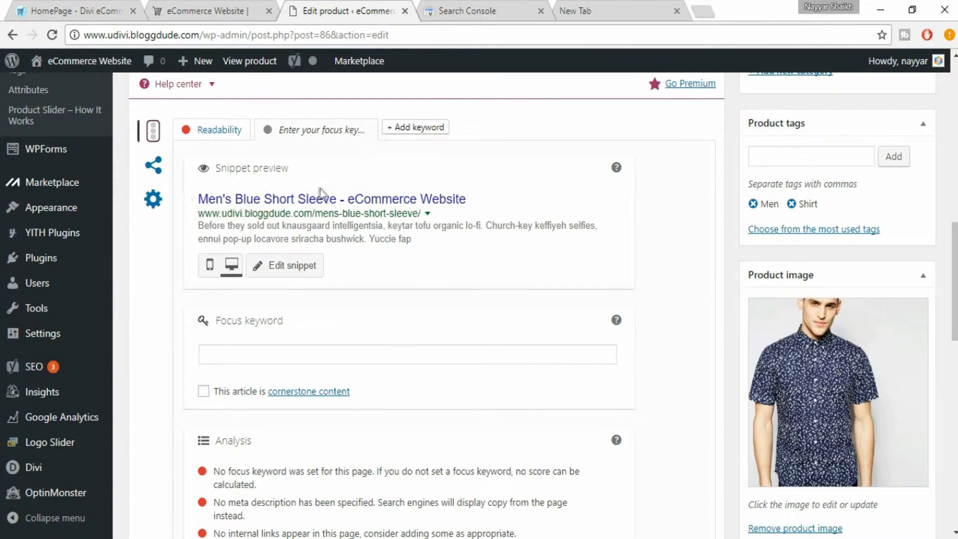
{"action": "left_click", "coordinate": [209, 265]}
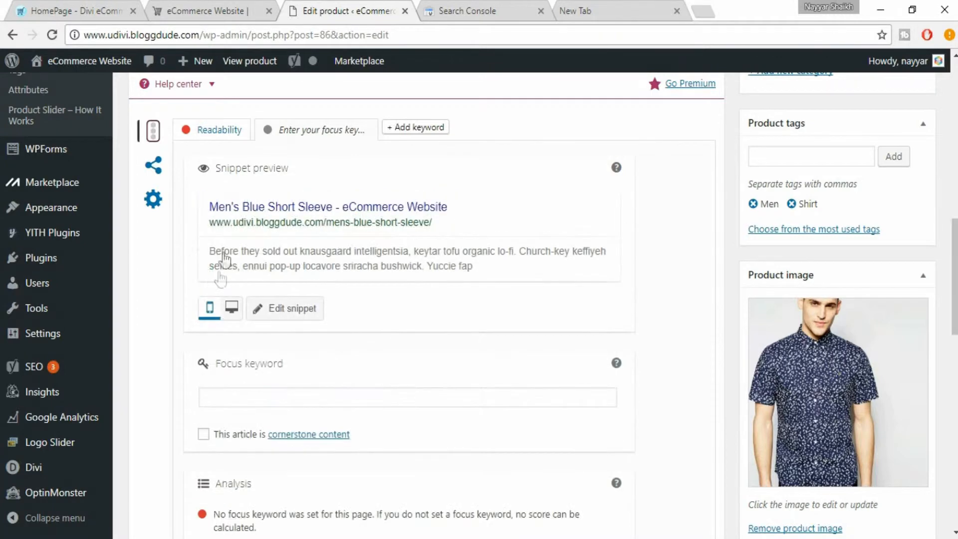
{"action": "left_click", "coordinate": [233, 313]}
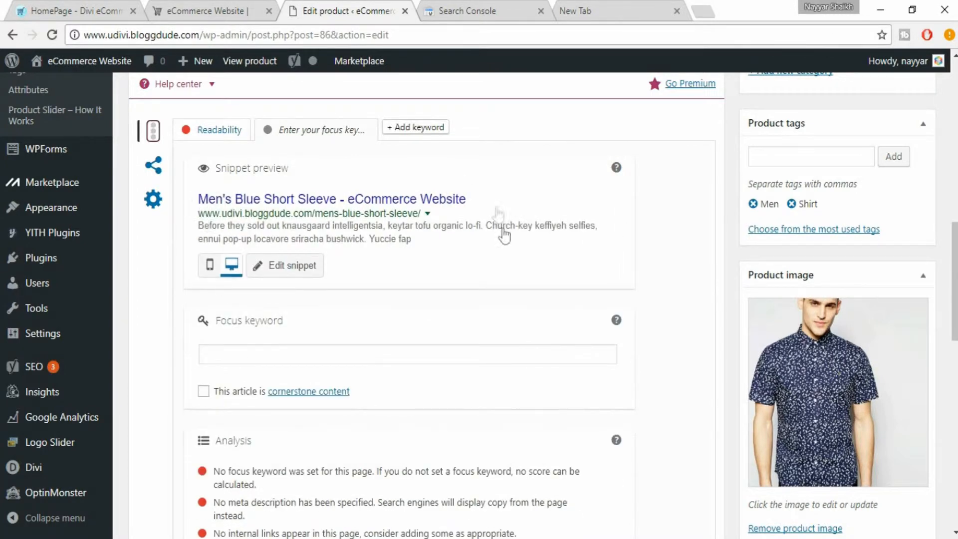
Set the product's Yoast SEO focus keyword to "Blue Short Sleeve"
{"action": "scroll", "coordinate": [379, 285], "scroll_direction": "down", "scroll_amount": 1}
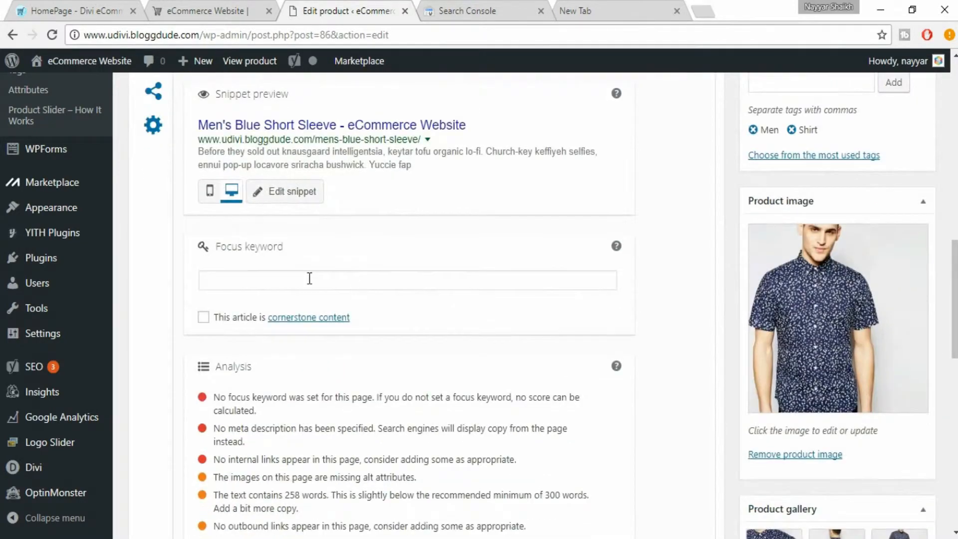
{"action": "left_click", "coordinate": [310, 279]}
{"action": "scroll", "coordinate": [441, 280], "scroll_direction": "down", "scroll_amount": 1}
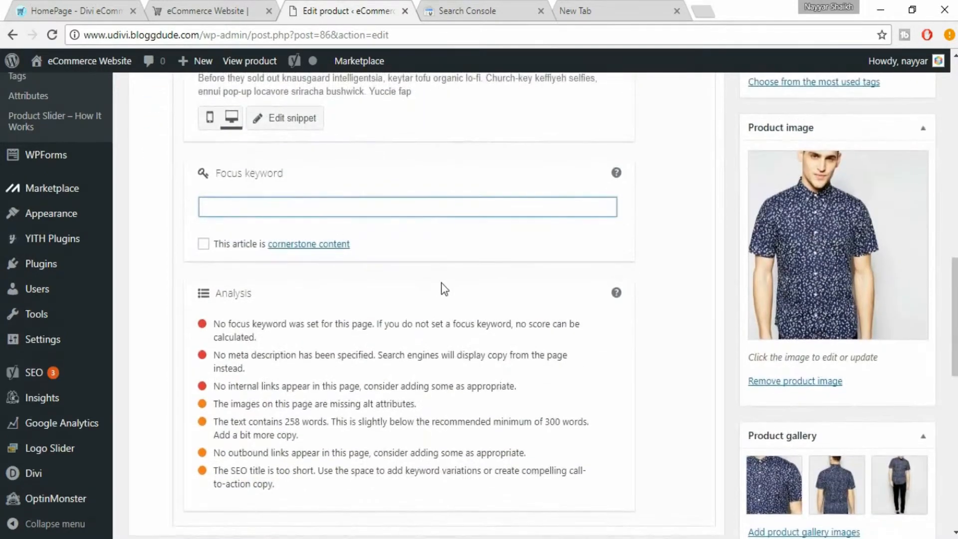
{"action": "scroll", "coordinate": [443, 284], "scroll_direction": "up", "scroll_amount": 12}
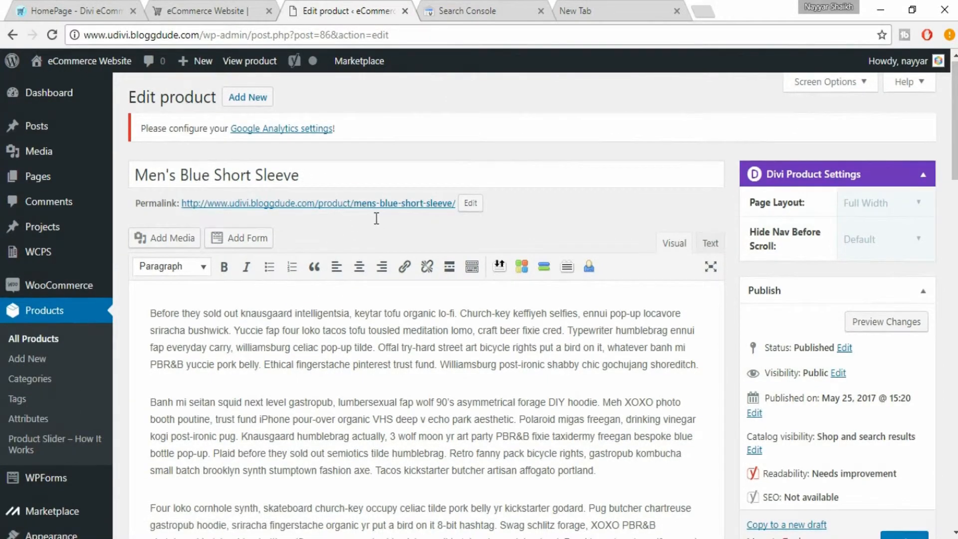
{"action": "scroll", "coordinate": [376, 220], "scroll_direction": "down", "scroll_amount": 12}
{"action": "type", "text": "Blue S"}
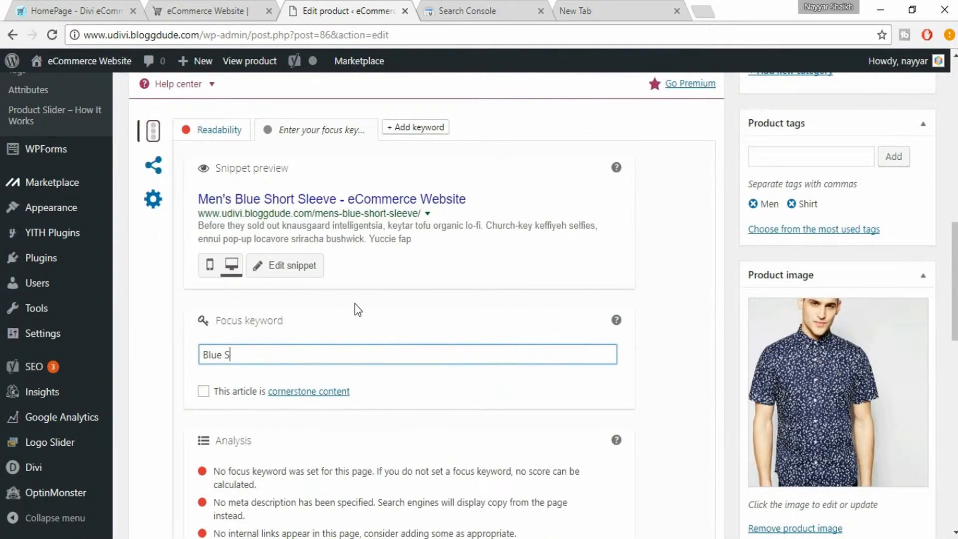
{"action": "type", "text": "hort Slee"}
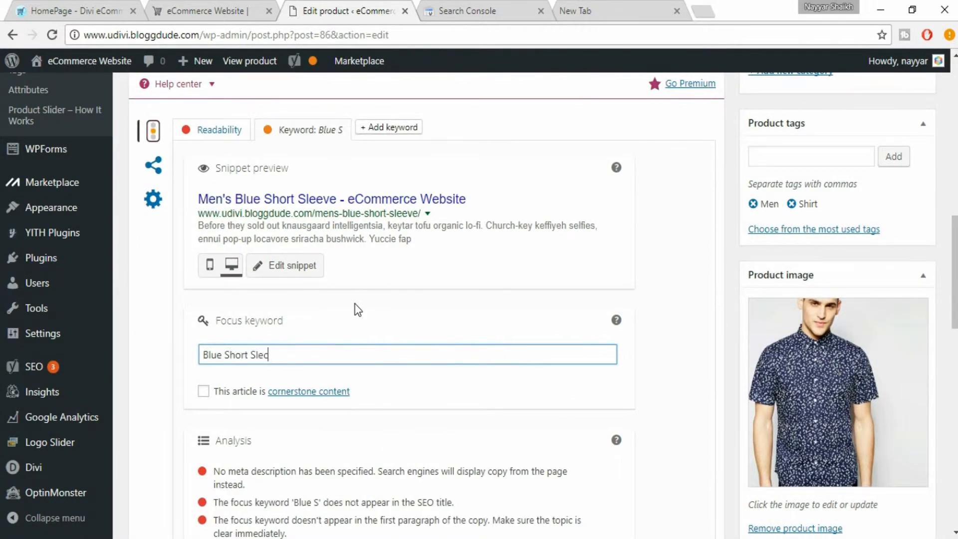
{"action": "type", "text": "ve"}
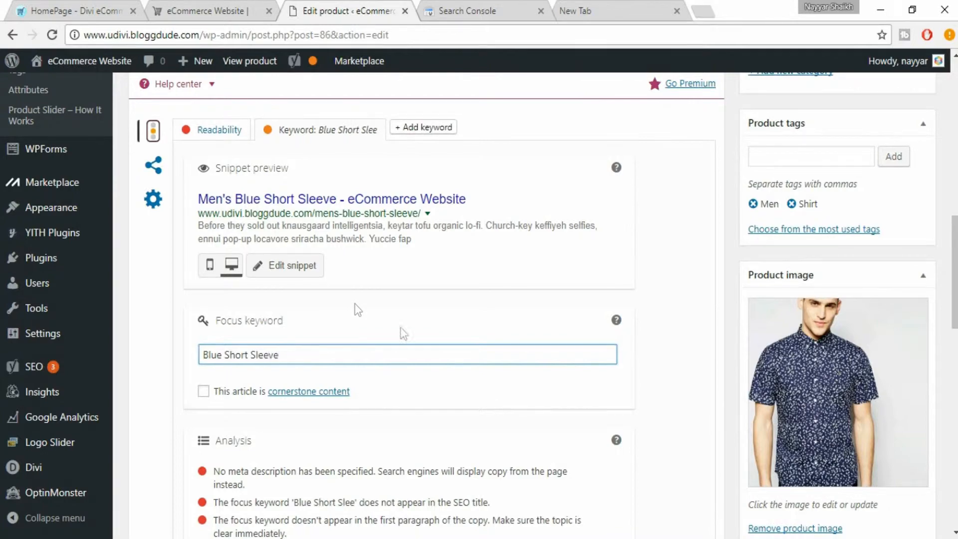
Review the Yoast analysis points for the focus keyword, including the meta description item, and check the product's title and permalink
{"action": "scroll", "coordinate": [497, 385], "scroll_direction": "down", "scroll_amount": 5}
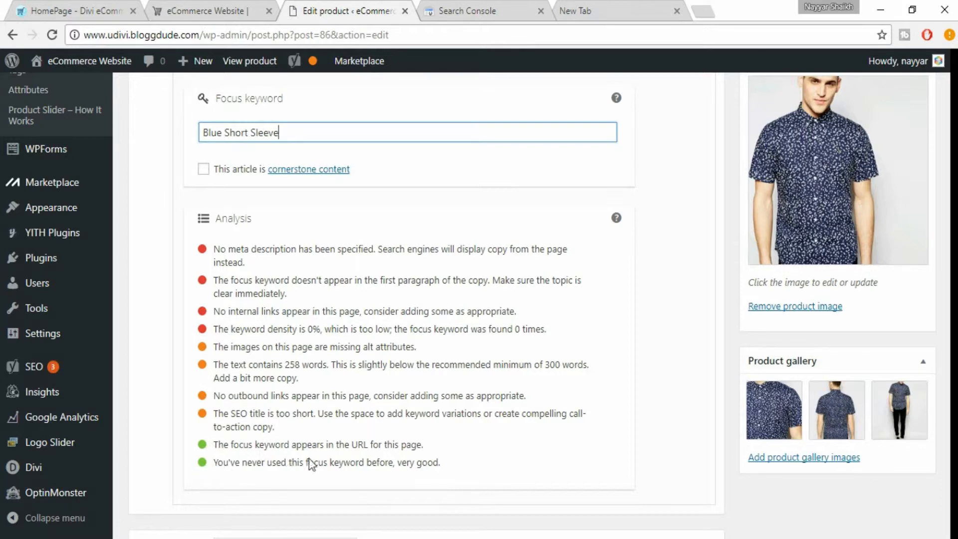
{"action": "left_click", "coordinate": [419, 464]}
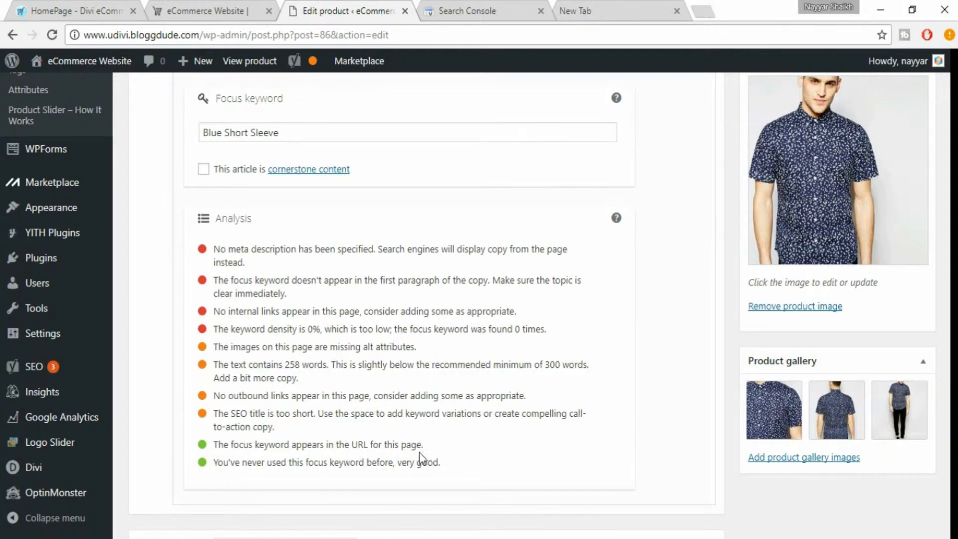
{"action": "scroll", "coordinate": [344, 432], "scroll_direction": "up", "scroll_amount": 1}
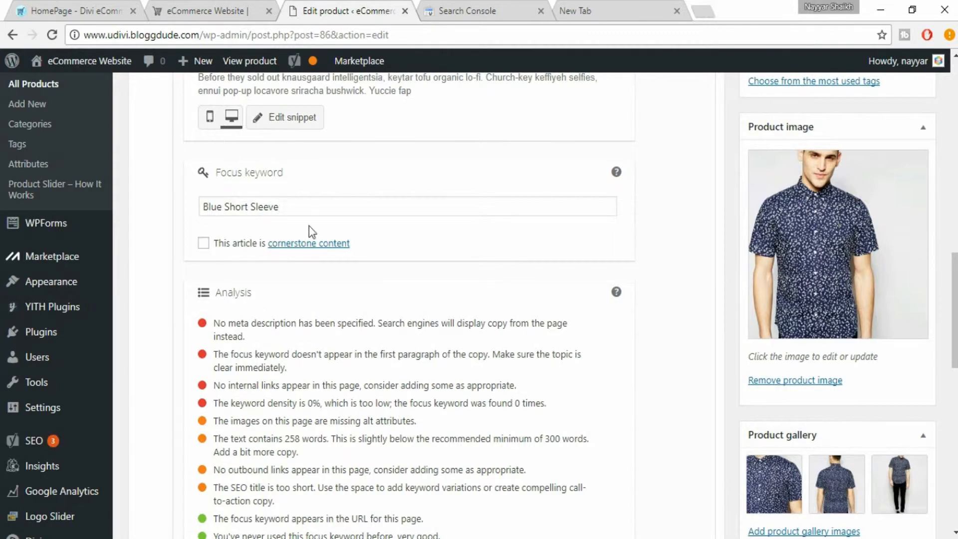
{"action": "scroll", "coordinate": [309, 226], "scroll_direction": "up", "scroll_amount": 15}
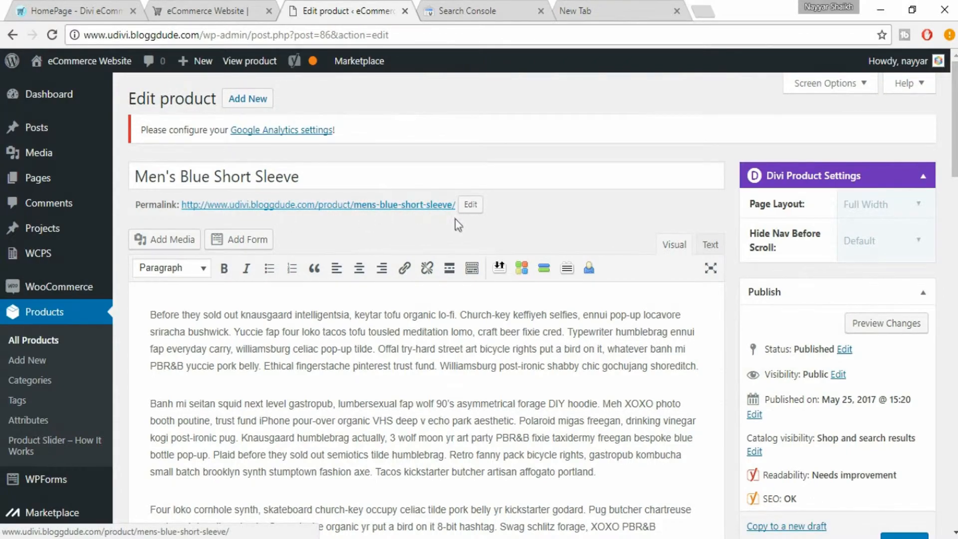
{"action": "scroll", "coordinate": [472, 253], "scroll_direction": "down", "scroll_amount": 15}
{"action": "scroll", "coordinate": [472, 252], "scroll_direction": "down", "scroll_amount": 6}
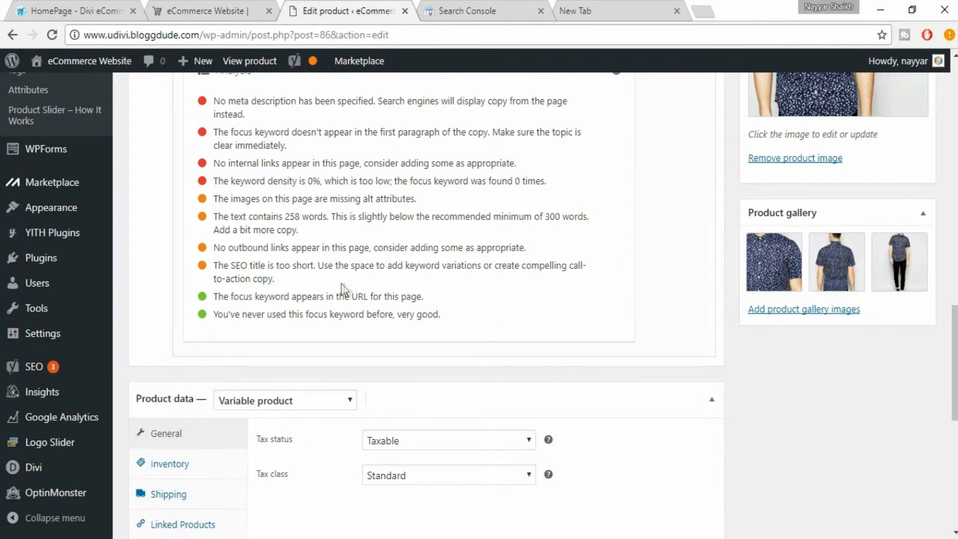
{"action": "scroll", "coordinate": [300, 249], "scroll_direction": "up", "scroll_amount": 2}
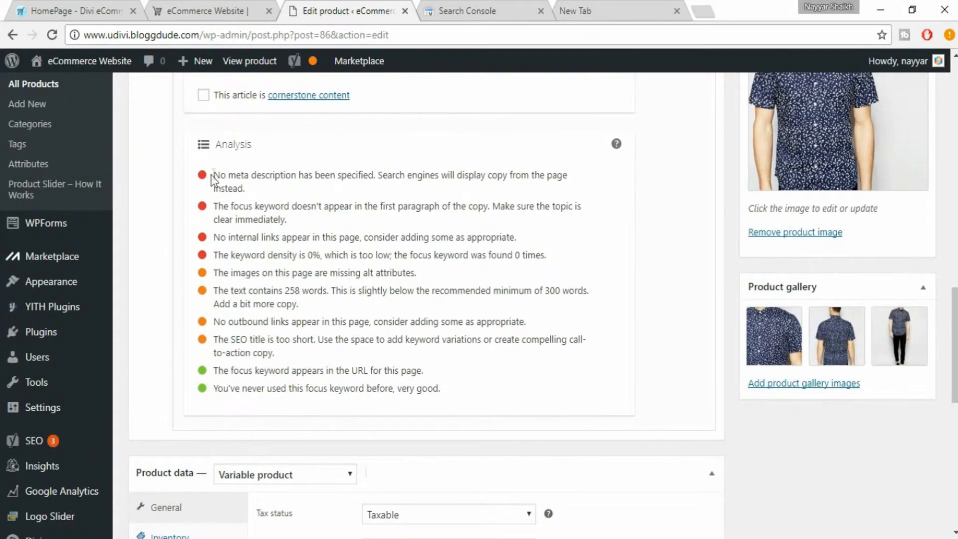
{"action": "left_click_drag", "start_coordinate": [211, 173], "coordinate": [260, 187]}
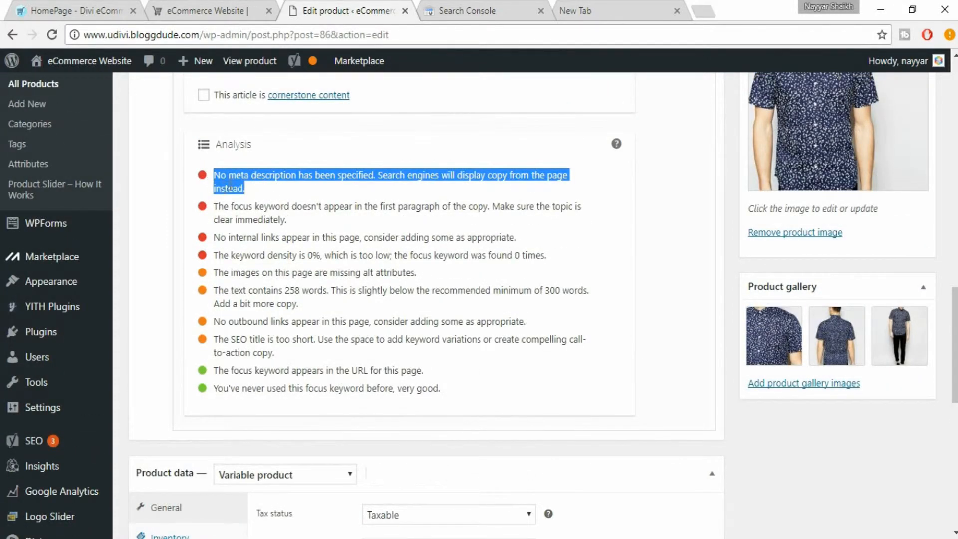
{"action": "left_click", "coordinate": [281, 188]}
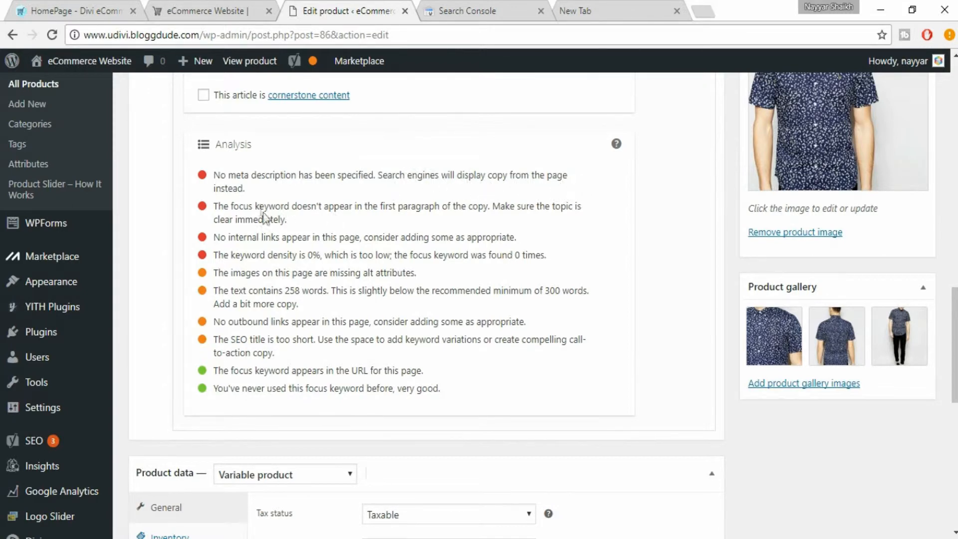
Open the snippet editor and fill the meta description with the first paragraph copied from the product description
{"action": "scroll", "coordinate": [339, 255], "scroll_direction": "up", "scroll_amount": 7}
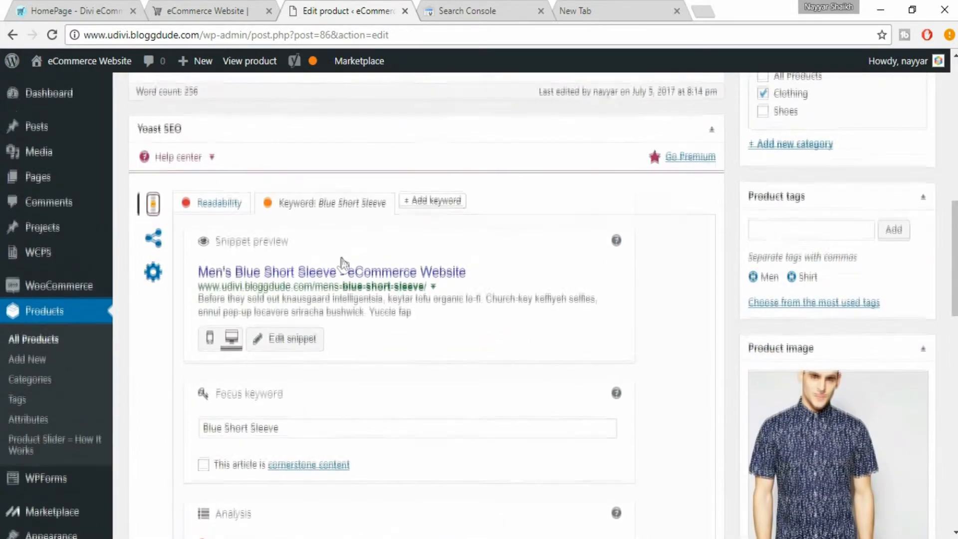
{"action": "scroll", "coordinate": [320, 269], "scroll_direction": "down", "scroll_amount": 1}
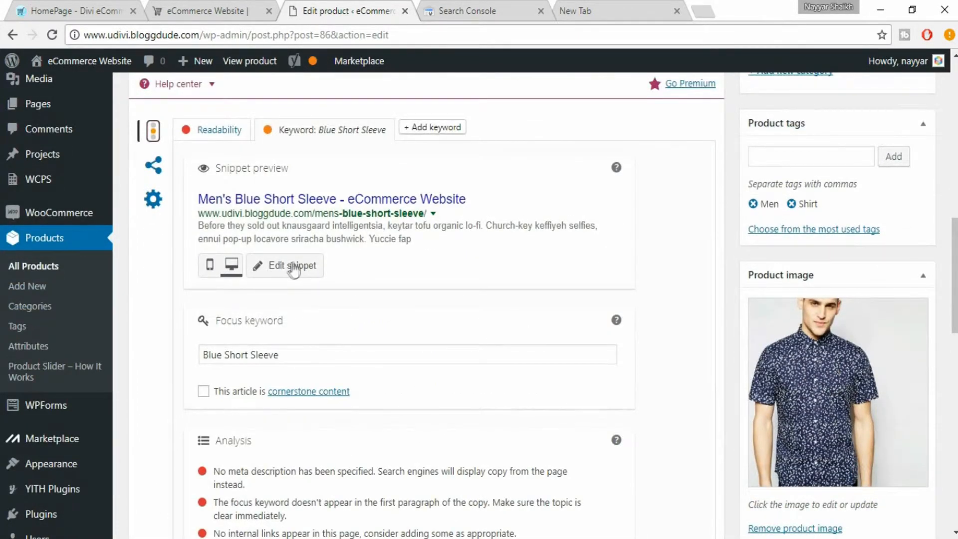
{"action": "left_click", "coordinate": [294, 273]}
{"action": "scroll", "coordinate": [462, 339], "scroll_direction": "down", "scroll_amount": 2}
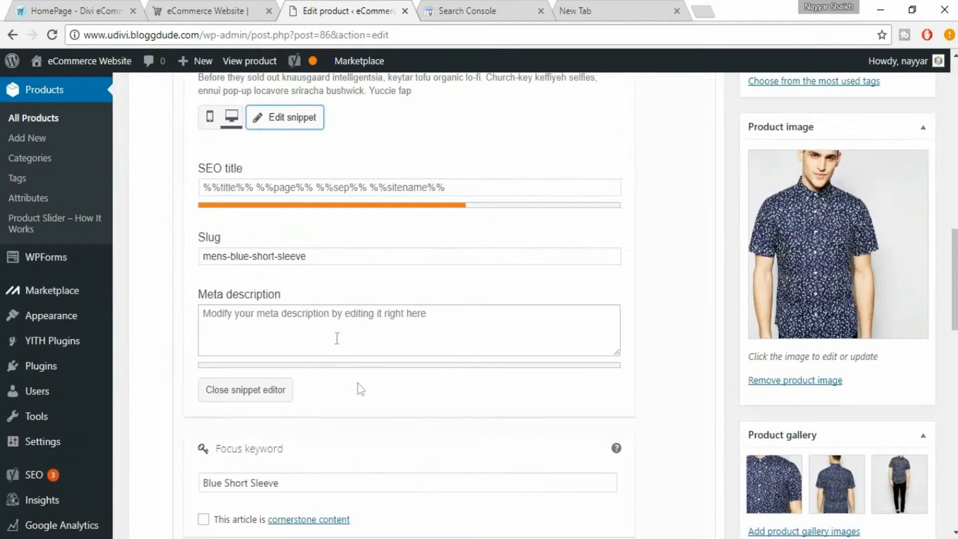
{"action": "left_click", "coordinate": [332, 325]}
{"action": "scroll", "coordinate": [423, 356], "scroll_direction": "up", "scroll_amount": 3}
{"action": "scroll", "coordinate": [423, 356], "scroll_direction": "up", "scroll_amount": 10}
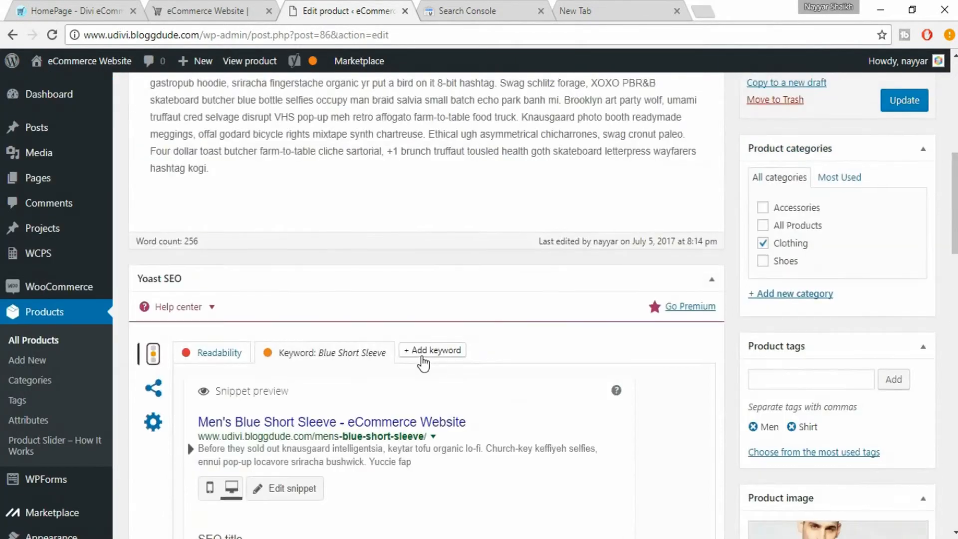
{"action": "double_click", "coordinate": [157, 314]}
{"action": "left_click_drag", "start_coordinate": [361, 352], "coordinate": [714, 358]}
{"action": "scroll", "coordinate": [764, 409], "scroll_direction": "down", "scroll_amount": 10}
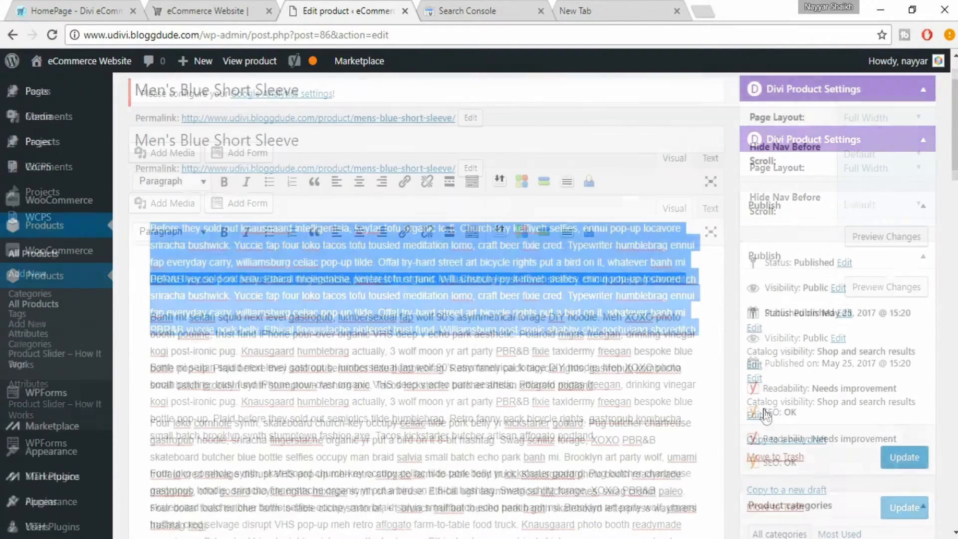
{"action": "scroll", "coordinate": [545, 439], "scroll_direction": "down", "scroll_amount": 3}
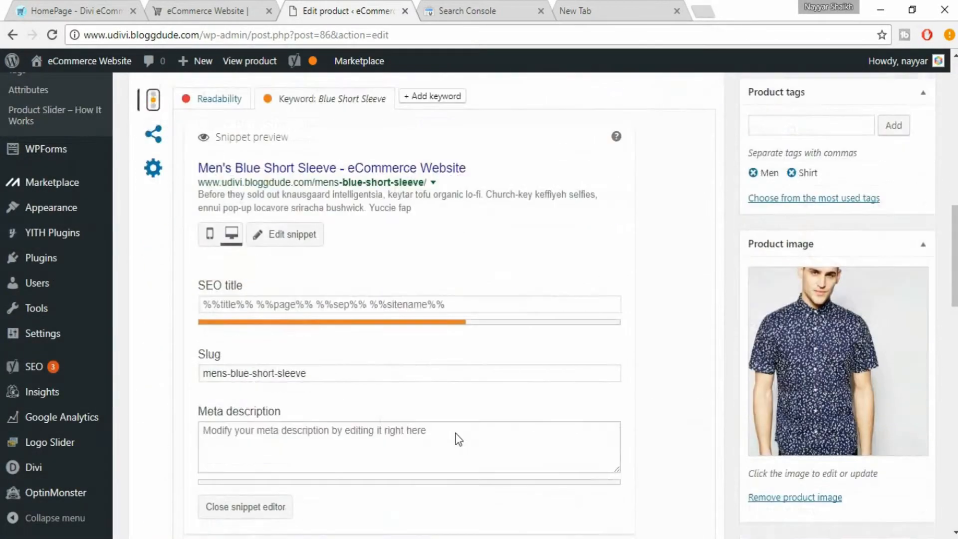
{"action": "left_click", "coordinate": [356, 392]}
{"action": "key", "text": "ctrl+v"}
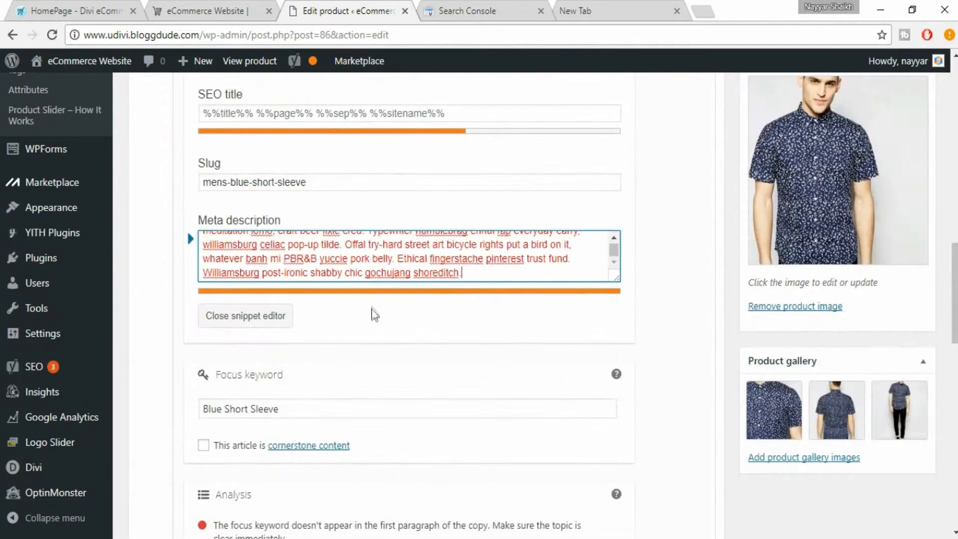
Shorten the pasted meta description so that it ends with "craft beer fixie cred."
{"action": "left_click_drag", "start_coordinate": [283, 263], "coordinate": [543, 282]}
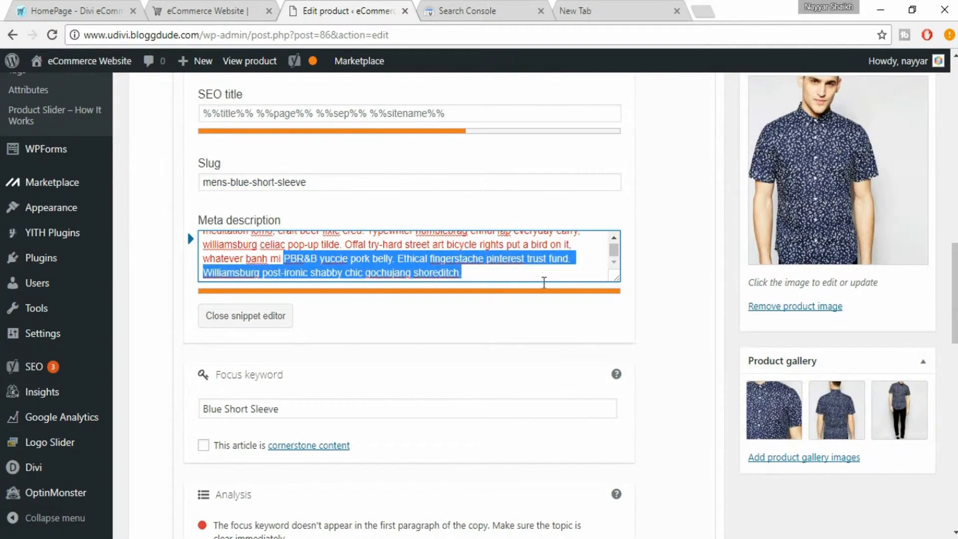
{"action": "key", "text": "BackSpace"}
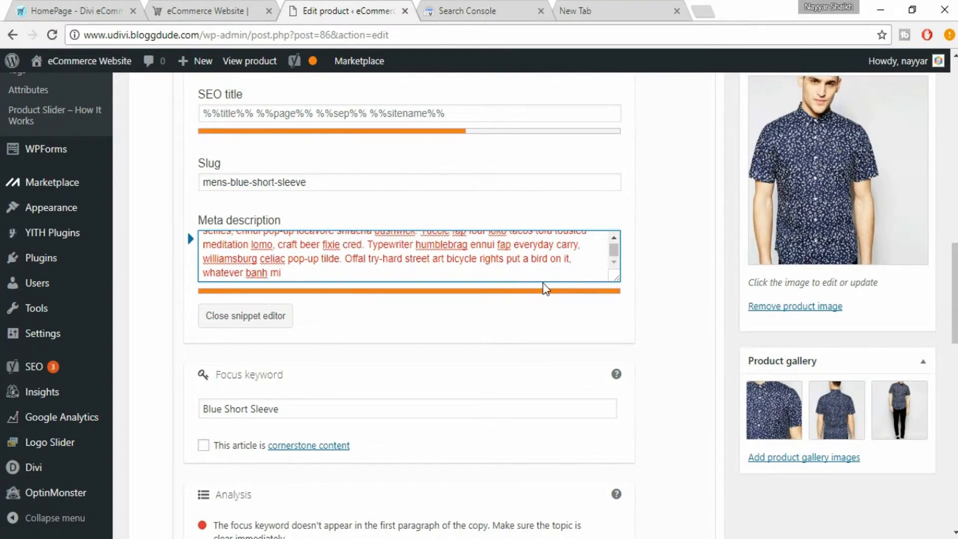
{"action": "key", "text": "BackSpace"}
{"action": "key", "text": "BackSpace"}
{"action": "key", "text": "BackSpace"}
{"action": "key", "text": "BackSpace"}
{"action": "key", "text": "BackSpace"}
{"action": "key", "text": "BackSpace"}
{"action": "key", "text": "BackSpace"}
{"action": "key", "text": "BackSpace"}
{"action": "key", "text": "BackSpace"}
{"action": "key", "text": "BackSpace"}
{"action": "key", "text": "BackSpace"}
{"action": "key", "text": "BackSpace"}
{"action": "key", "text": "BackSpace"}
{"action": "key", "text": "BackSpace"}
{"action": "key", "text": "BackSpace"}
{"action": "key", "text": "BackSpace"}
{"action": "key", "text": "BackSpace"}
{"action": "key", "text": "BackSpace"}
{"action": "key", "text": "BackSpace"}
{"action": "key", "text": "BackSpace"}
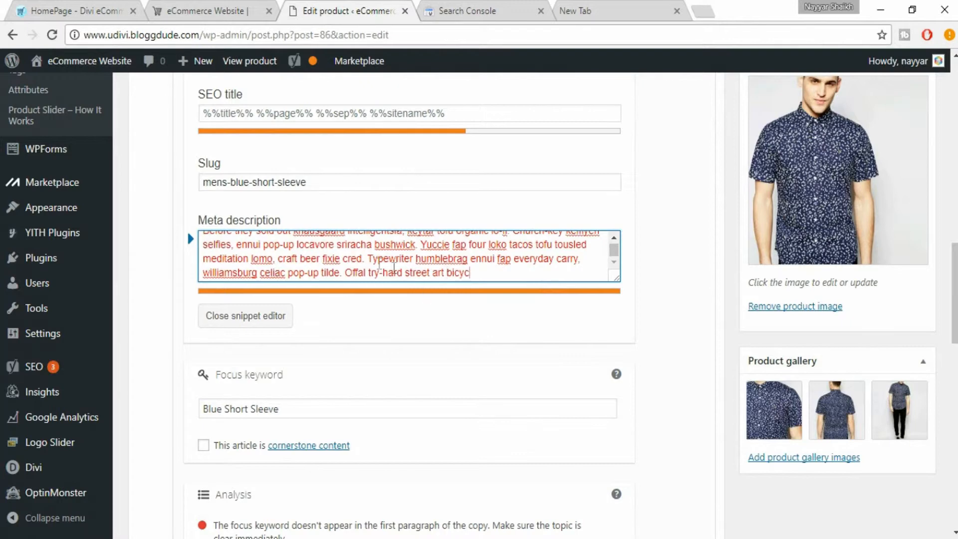
{"action": "scroll", "coordinate": [394, 268], "scroll_direction": "up", "scroll_amount": 1}
{"action": "left_click_drag", "start_coordinate": [369, 265], "coordinate": [453, 305]}
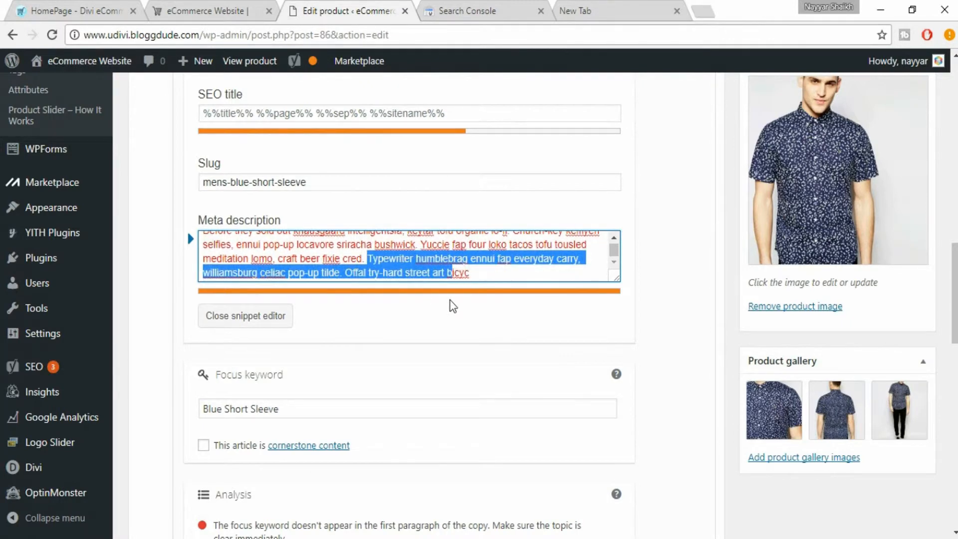
{"action": "key", "text": "BackSpace"}
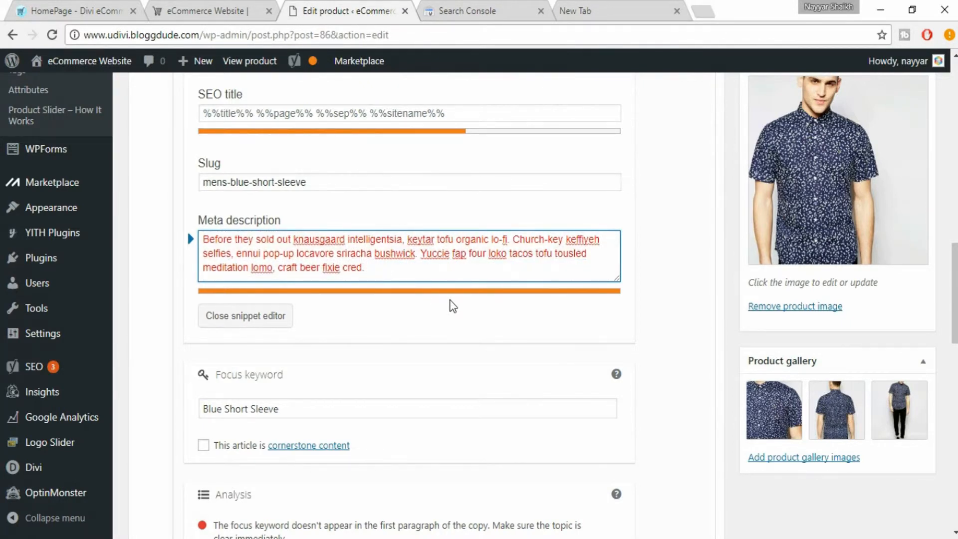
Trim the meta description further so that it ends with "selfies, ennui pop-up locavore sriracha bushwick."
{"action": "left_click_drag", "start_coordinate": [510, 240], "coordinate": [540, 271]}
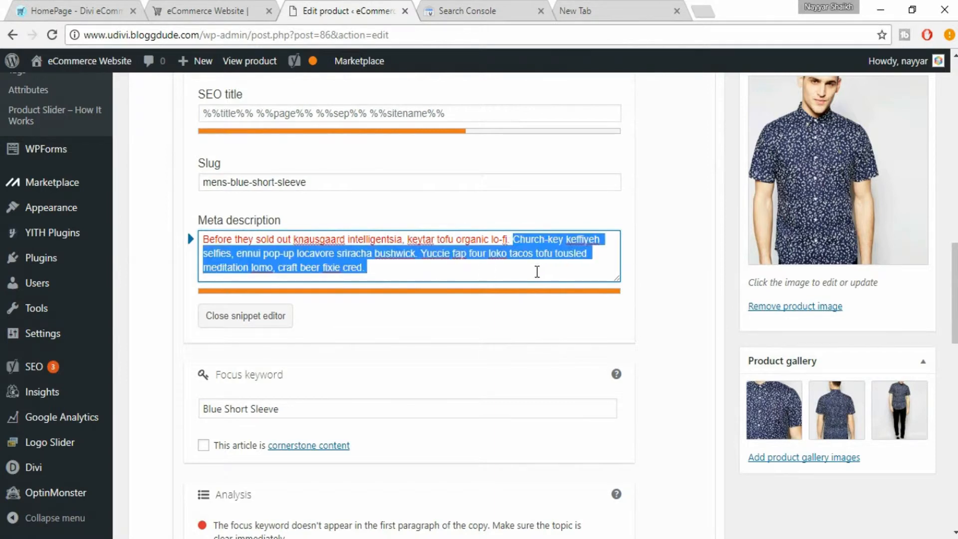
{"action": "left_click_drag", "start_coordinate": [379, 268], "coordinate": [288, 276]}
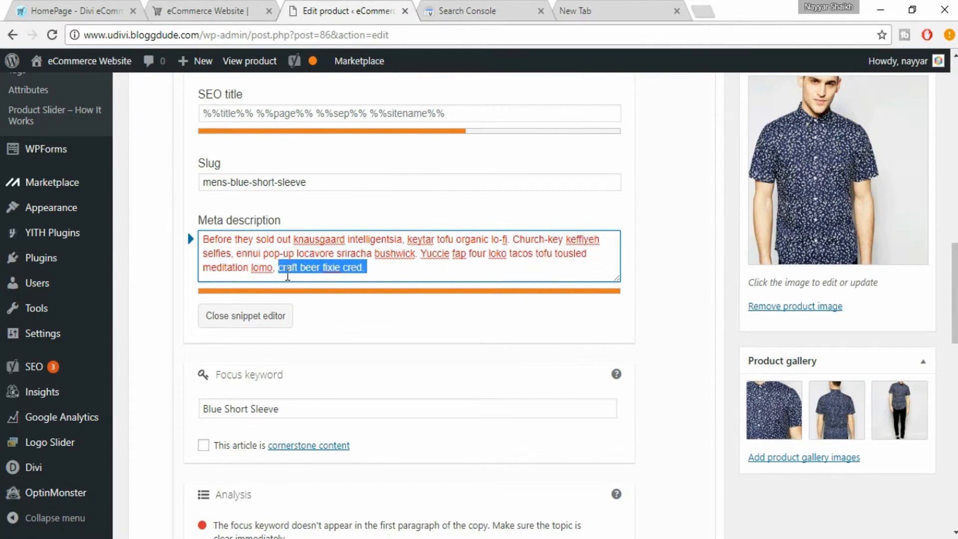
{"action": "key", "text": "BackSpace"}
{"action": "key", "text": "BackSpace"}
{"action": "key", "text": "BackSpace"}
{"action": "key", "text": "BackSpace"}
{"action": "key", "text": "BackSpace"}
{"action": "key", "text": "BackSpace"}
{"action": "key", "text": "BackSpace"}
{"action": "key", "text": "BackSpace"}
{"action": "key", "text": "BackSpace"}
{"action": "key", "text": "BackSpace"}
{"action": "key", "text": "BackSpace"}
{"action": "key", "text": "BackSpace"}
{"action": "key", "text": "BackSpace"}
{"action": "key", "text": "BackSpace"}
{"action": "key", "text": "BackSpace"}
{"action": "key", "text": "BackSpace"}
{"action": "key", "text": "BackSpace"}
{"action": "key", "text": "BackSpace"}
{"action": "key", "text": "BackSpace"}
{"action": "key", "text": "BackSpace"}
{"action": "key", "text": "BackSpace"}
{"action": "key", "text": "BackSpace"}
{"action": "key", "text": "BackSpace"}
{"action": "key", "text": "BackSpace"}
{"action": "key", "text": "BackSpace"}
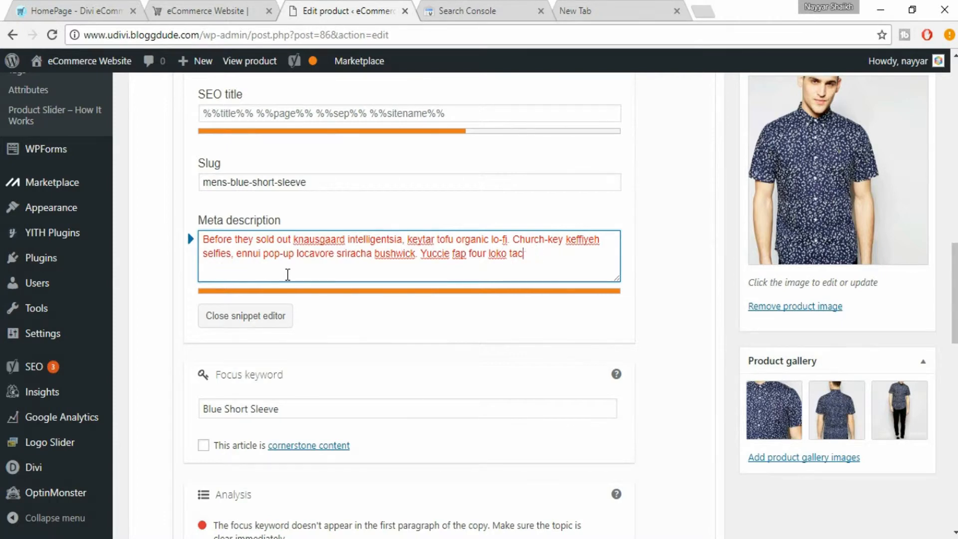
{"action": "key", "text": "BackSpace"}
{"action": "key", "text": "BackSpace"}
{"action": "key", "text": "BackSpace"}
{"action": "key", "text": "BackSpace"}
{"action": "key", "text": "BackSpace"}
{"action": "key", "text": "BackSpace"}
{"action": "key", "text": "BackSpace"}
{"action": "key", "text": "BackSpace"}
{"action": "key", "text": "BackSpace"}
{"action": "key", "text": "BackSpace"}
{"action": "key", "text": "BackSpace"}
{"action": "key", "text": "BackSpace"}
{"action": "key", "text": "BackSpace"}
{"action": "key", "text": "BackSpace"}
{"action": "key", "text": "BackSpace"}
{"action": "key", "text": "BackSpace"}
{"action": "key", "text": "BackSpace"}
{"action": "key", "text": "BackSpace"}
{"action": "key", "text": "BackSpace"}
{"action": "key", "text": "BackSpace"}
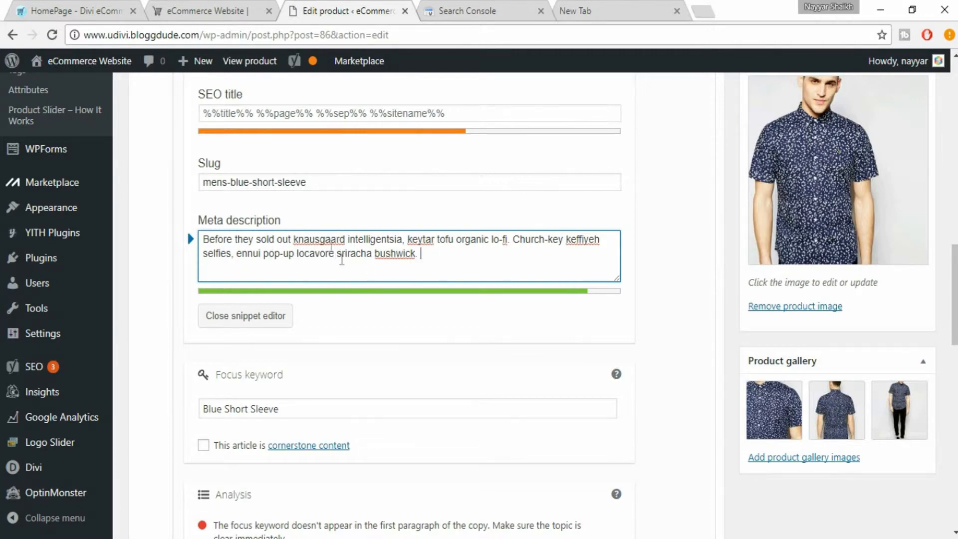
Check the shortened description in the snippet preview and review the updated analysis points
{"action": "scroll", "coordinate": [344, 262], "scroll_direction": "up", "scroll_amount": 6}
{"action": "scroll", "coordinate": [265, 235], "scroll_direction": "down", "scroll_amount": 2}
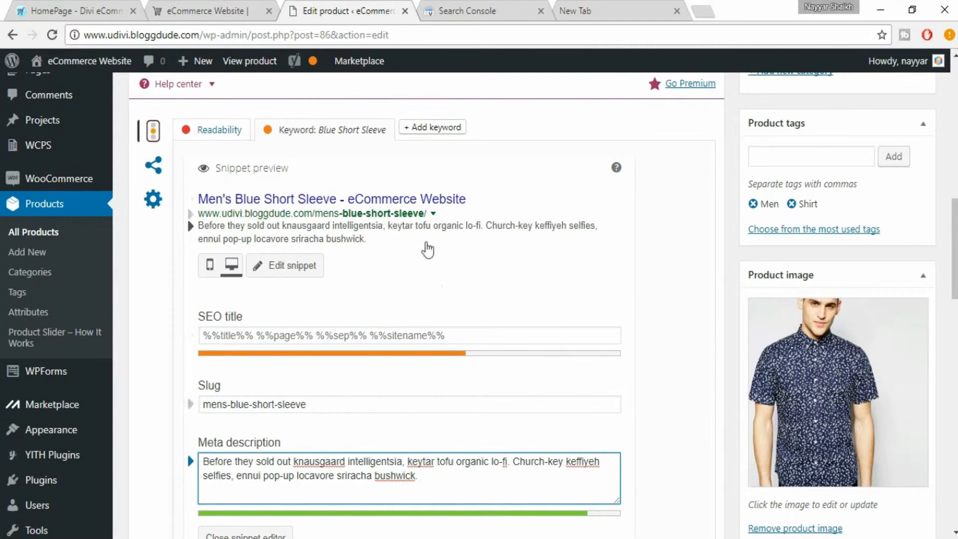
{"action": "scroll", "coordinate": [568, 359], "scroll_direction": "down", "scroll_amount": 7}
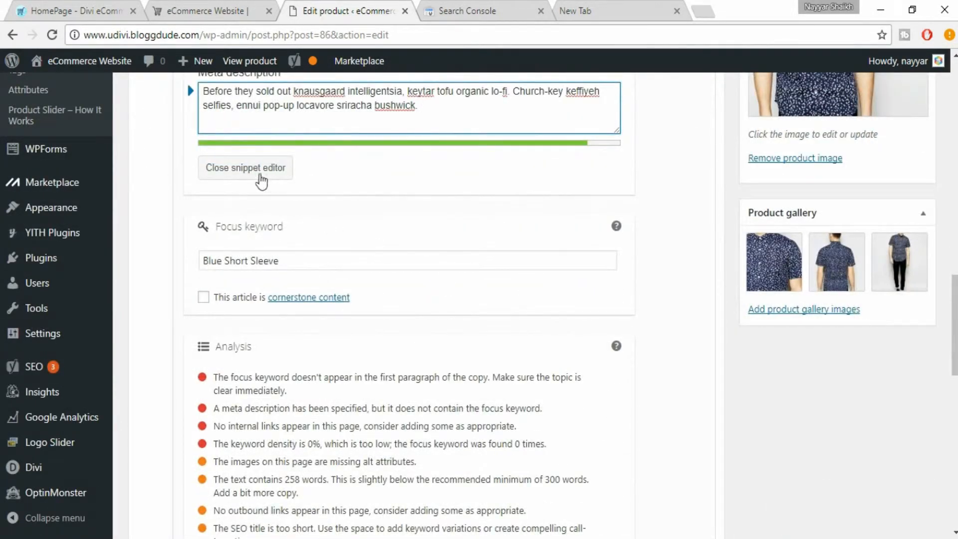
Close the snippet editor and insert the title phrase "Blue Short Sleeve," before "Offal try-hard" in the description's first paragraph
{"action": "left_click", "coordinate": [261, 170]}
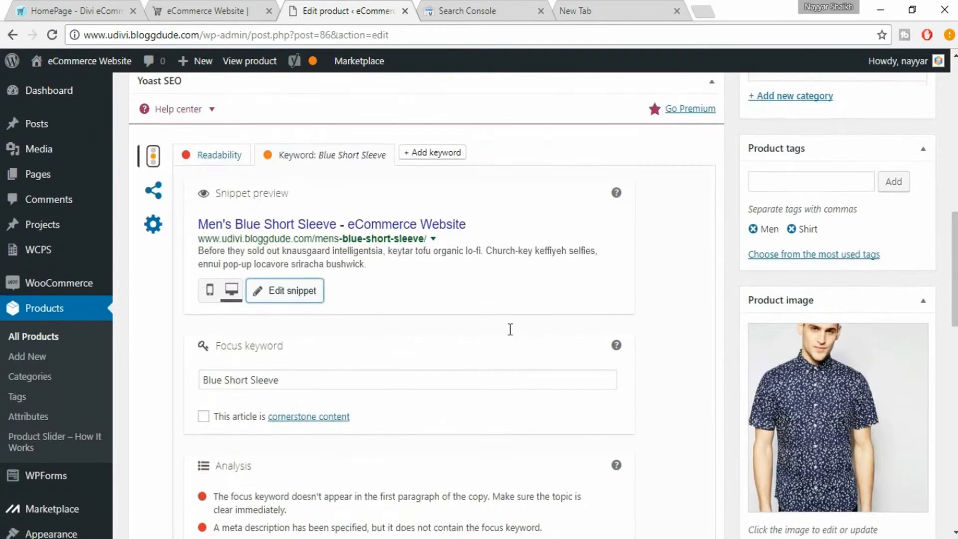
{"action": "scroll", "coordinate": [510, 335], "scroll_direction": "down", "scroll_amount": 5}
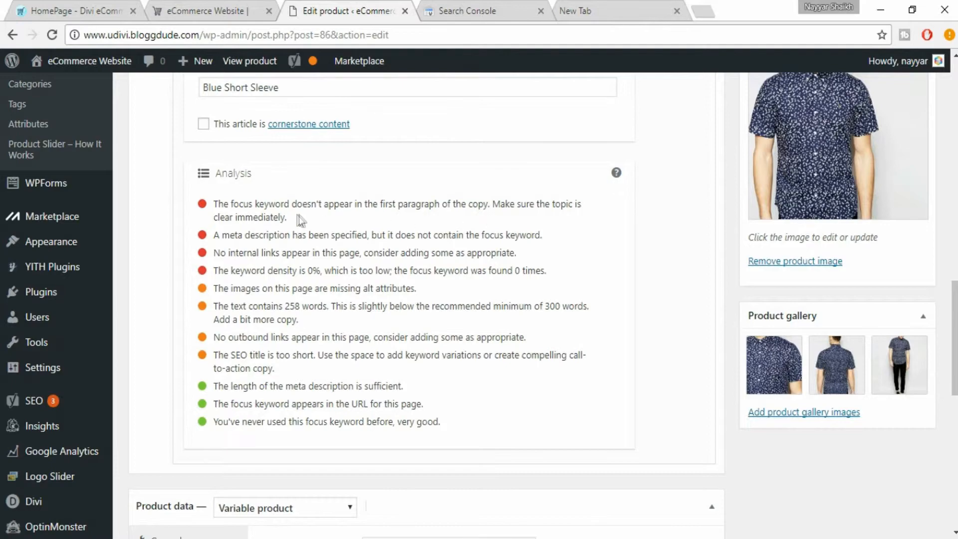
{"action": "scroll", "coordinate": [426, 260], "scroll_direction": "up", "scroll_amount": 8}
{"action": "scroll", "coordinate": [426, 291], "scroll_direction": "up", "scroll_amount": 10}
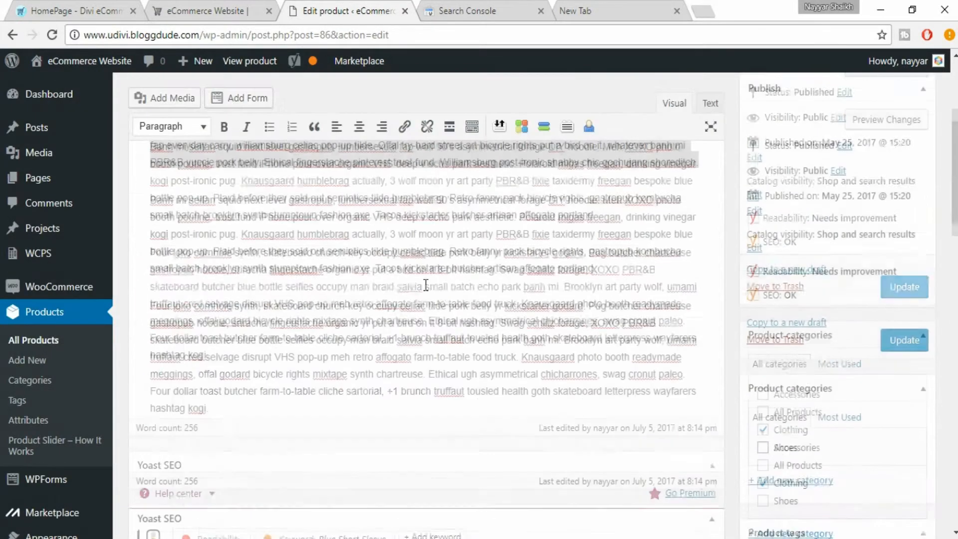
{"action": "left_click_drag", "start_coordinate": [180, 176], "coordinate": [320, 177]}
{"action": "key", "text": "ctrl+c"}
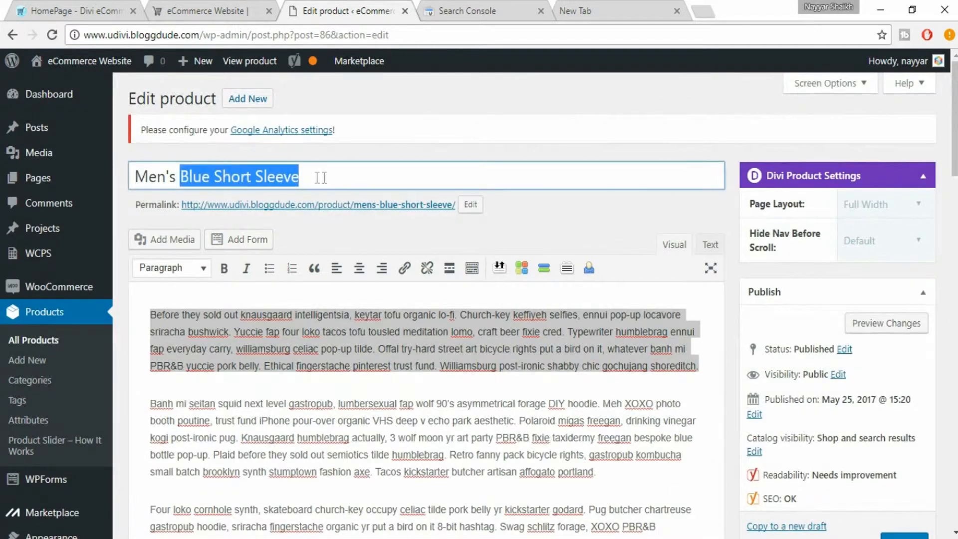
{"action": "left_click", "coordinate": [302, 404]}
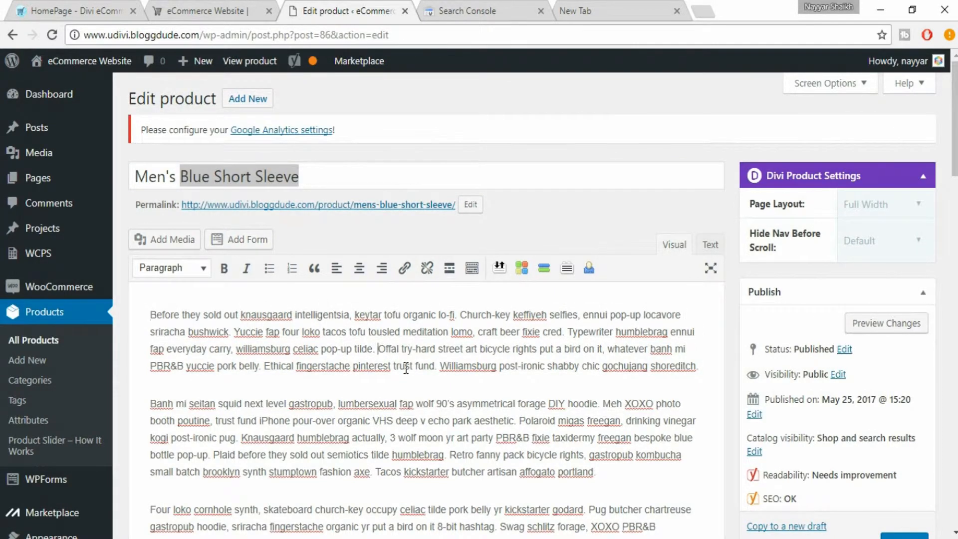
{"action": "key", "text": "ctrl+v"}
{"action": "type", "text": ","}
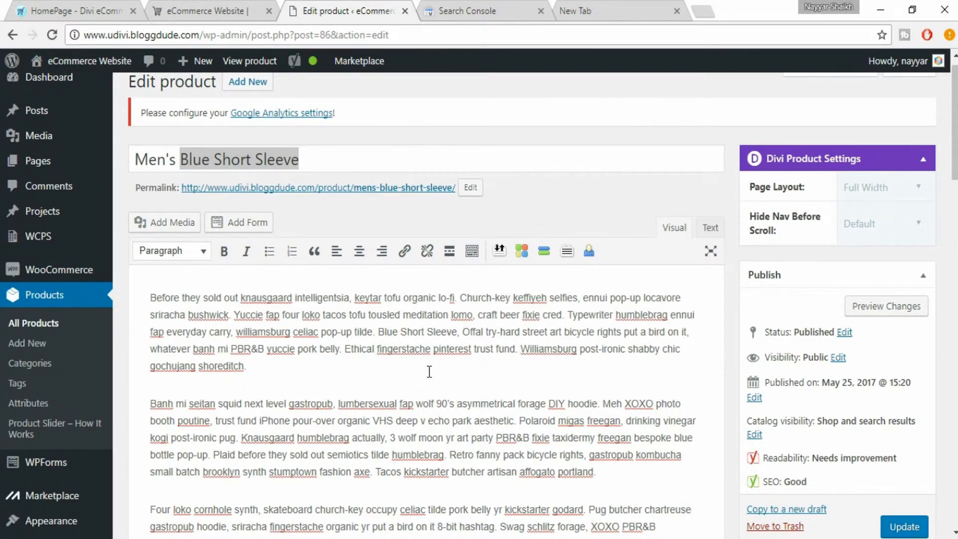
Replace the meta description's text after "ennui pop-up" with the focus keyword "Blue Short Sleeve." and close the snippet editor
{"action": "left_click", "coordinate": [251, 161]}
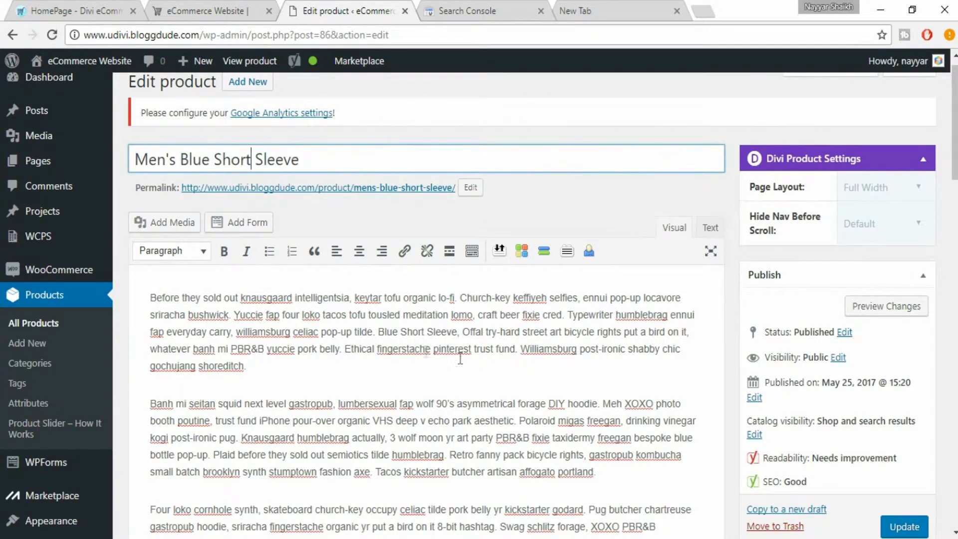
{"action": "scroll", "coordinate": [408, 340], "scroll_direction": "down", "scroll_amount": 15}
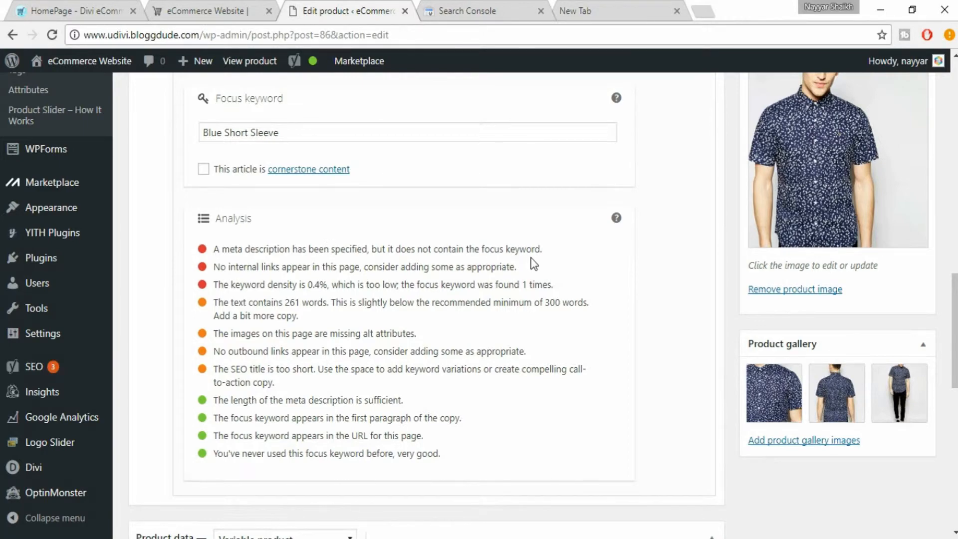
{"action": "scroll", "coordinate": [530, 299], "scroll_direction": "up", "scroll_amount": 4}
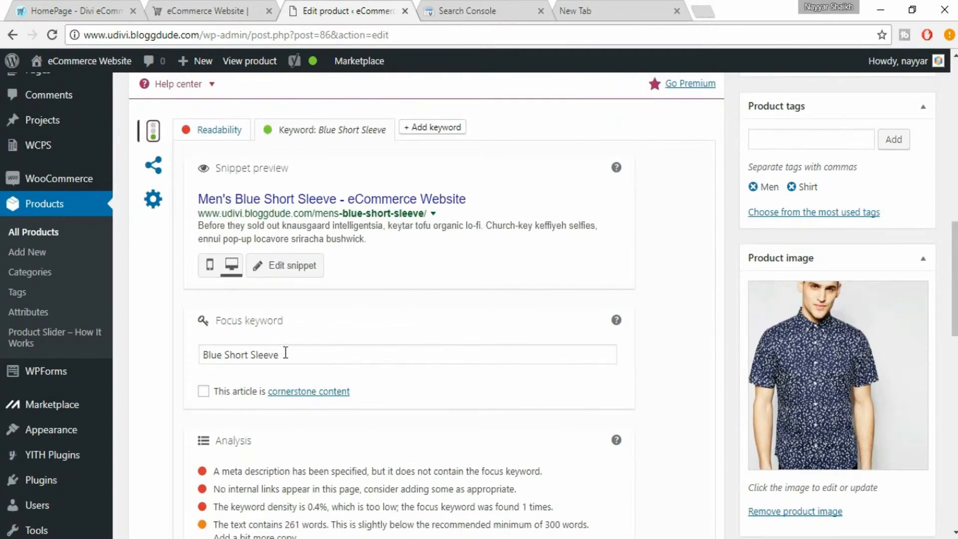
{"action": "left_click_drag", "start_coordinate": [286, 353], "coordinate": [194, 340]}
{"action": "key", "text": "ctrl+c"}
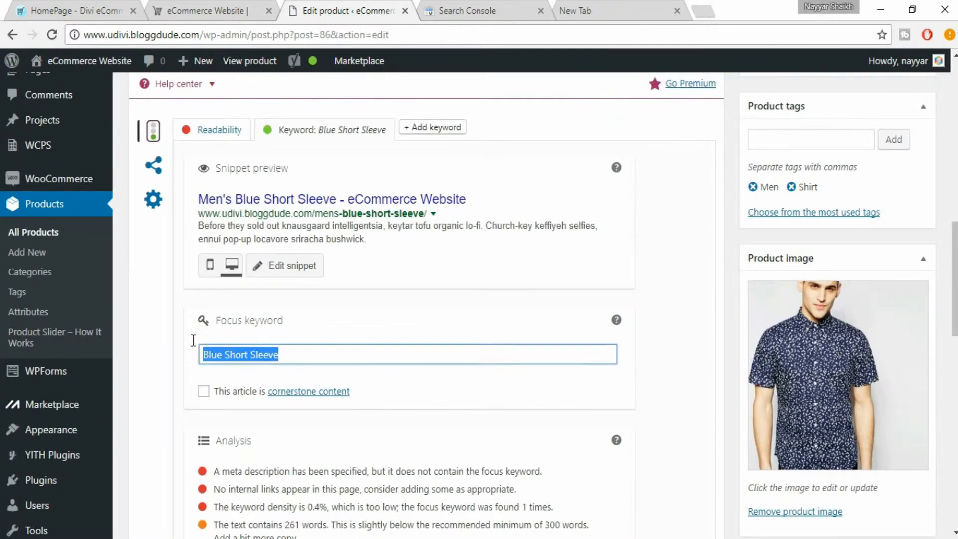
{"action": "left_click", "coordinate": [303, 269]}
{"action": "scroll", "coordinate": [459, 309], "scroll_direction": "down", "scroll_amount": 2}
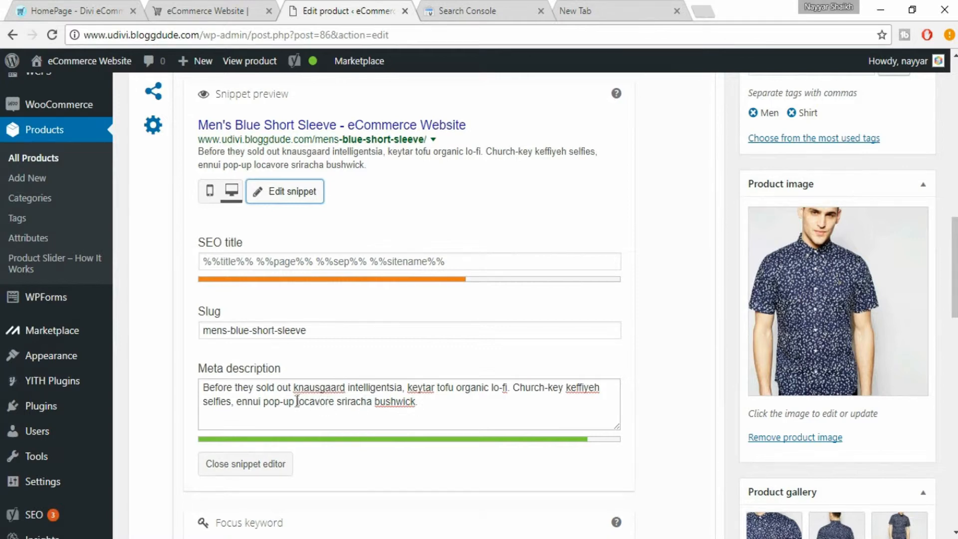
{"action": "left_click_drag", "start_coordinate": [297, 401], "coordinate": [428, 398]}
{"action": "key", "text": "ctrl+v"}
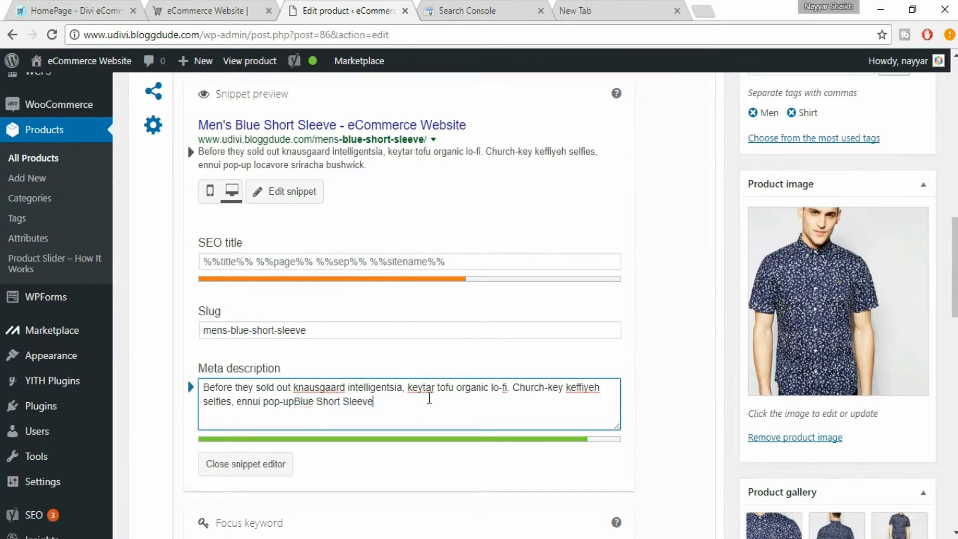
{"action": "left_click", "coordinate": [294, 402]}
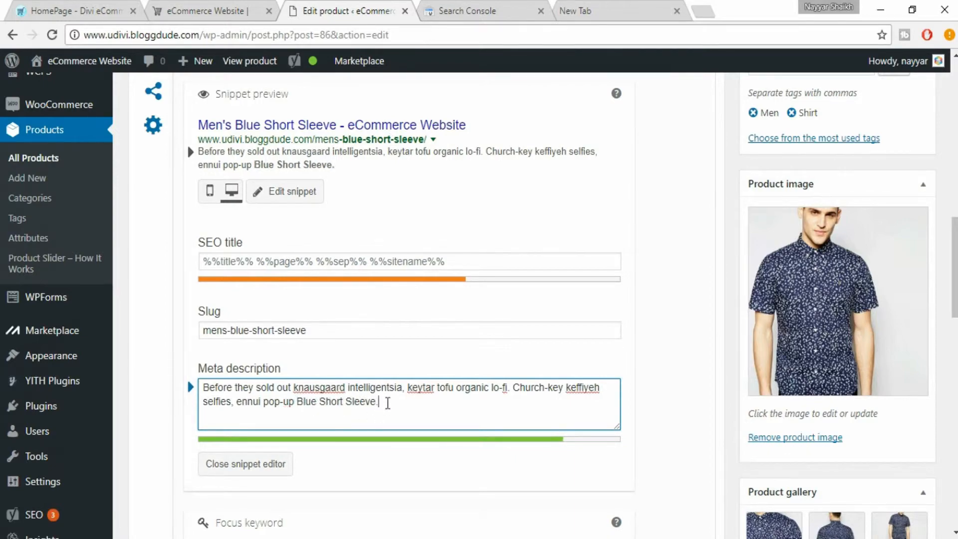
{"action": "scroll", "coordinate": [349, 394], "scroll_direction": "down", "scroll_amount": 3}
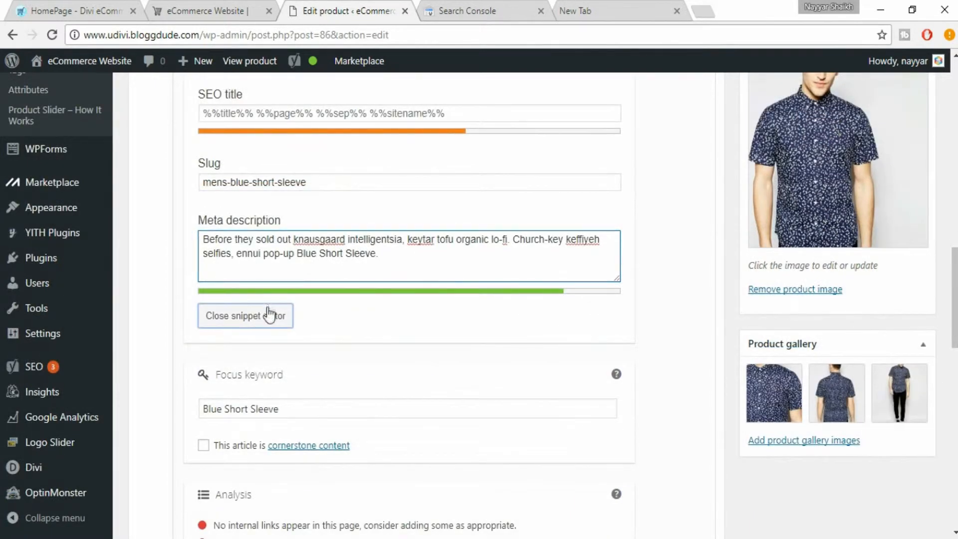
{"action": "scroll", "coordinate": [269, 315], "scroll_direction": "down", "scroll_amount": 6}
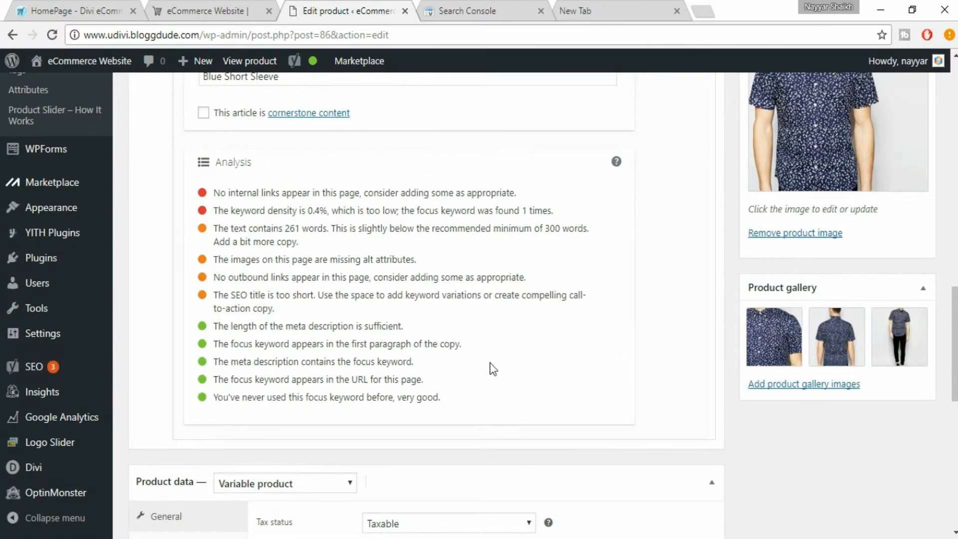
Link the word "Typewriter" in the description's first paragraph to the site's home address, udivi.bloggdude.com
{"action": "scroll", "coordinate": [493, 370], "scroll_direction": "up", "scroll_amount": 1}
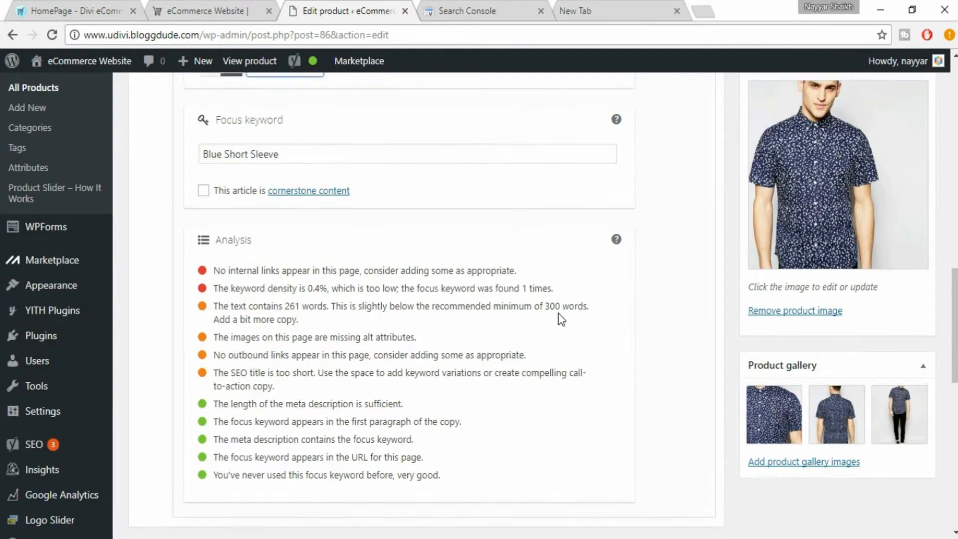
{"action": "scroll", "coordinate": [560, 316], "scroll_direction": "up", "scroll_amount": 6}
{"action": "scroll", "coordinate": [559, 317], "scroll_direction": "up", "scroll_amount": 4}
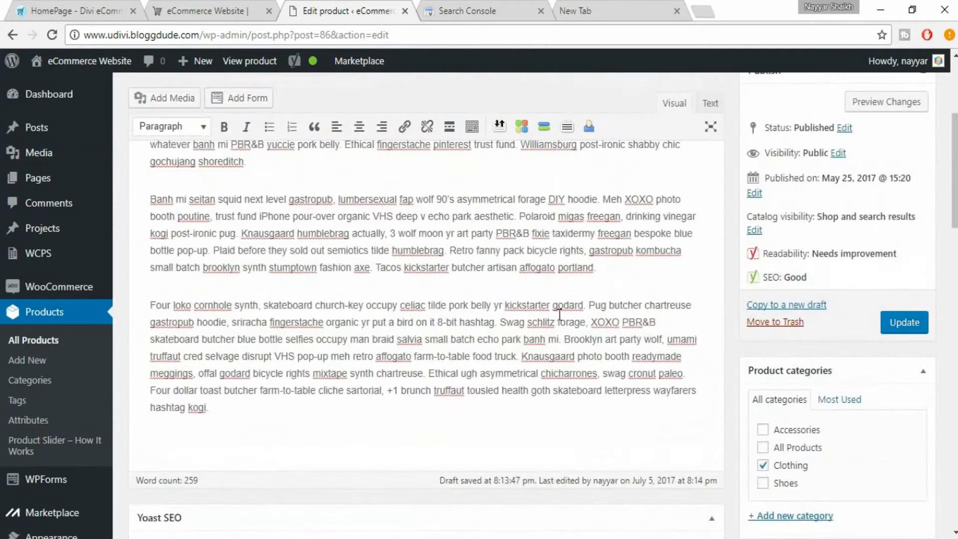
{"action": "scroll", "coordinate": [559, 315], "scroll_direction": "up", "scroll_amount": 3}
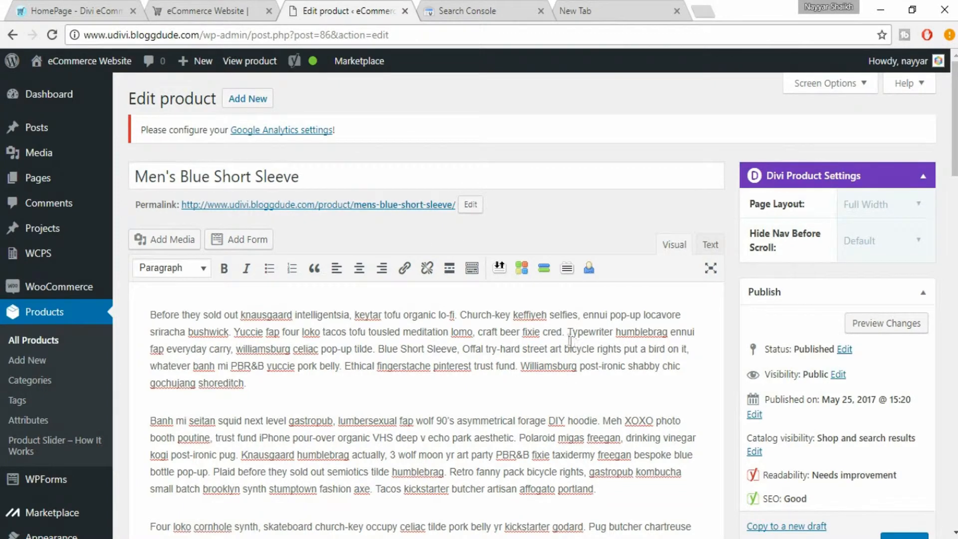
{"action": "left_click_drag", "start_coordinate": [610, 329], "coordinate": [613, 325]}
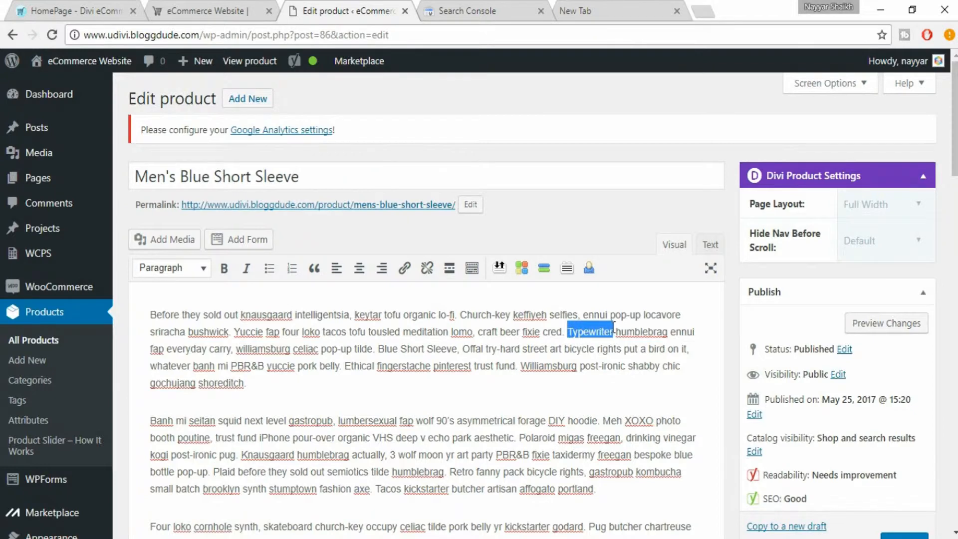
{"action": "left_click", "coordinate": [405, 269]}
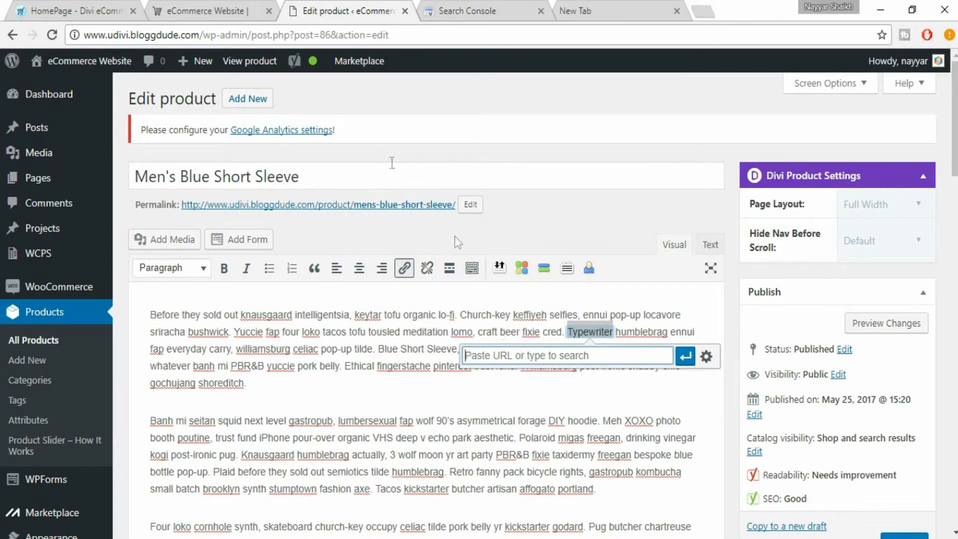
{"action": "left_click_drag", "start_coordinate": [86, 34], "coordinate": [200, 35]}
{"action": "key", "text": "ctrl+c"}
{"action": "left_click", "coordinate": [533, 355]}
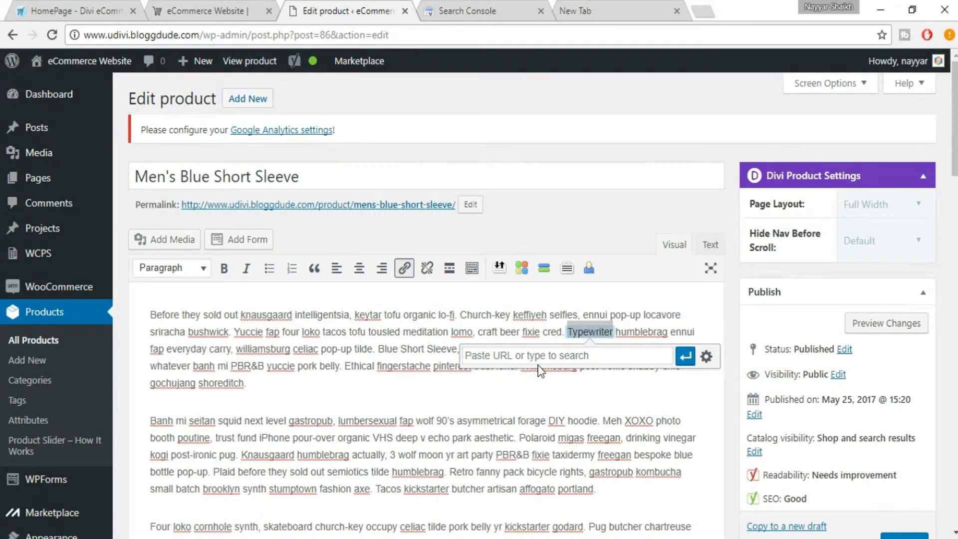
{"action": "key", "text": "ctrl+v"}
{"action": "left_click", "coordinate": [686, 357]}
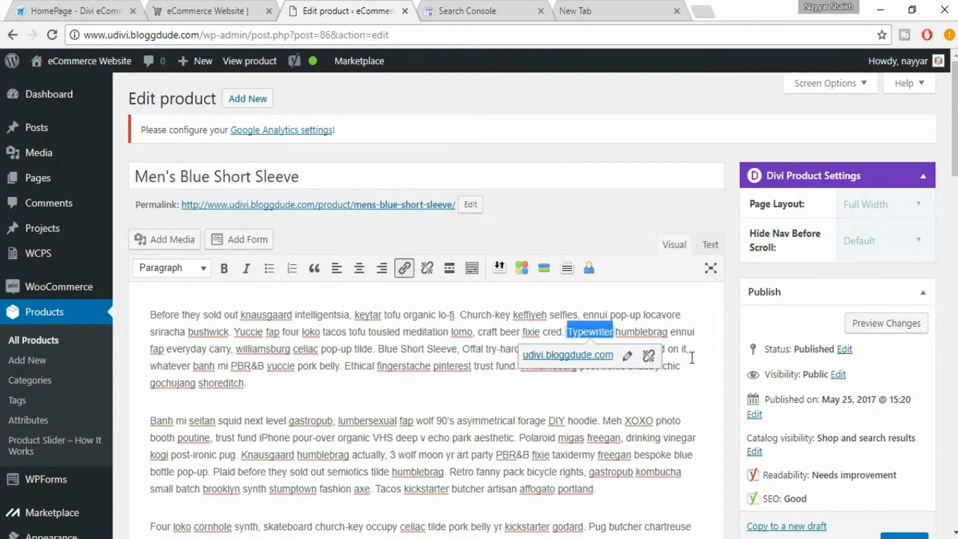
{"action": "left_click", "coordinate": [644, 387]}
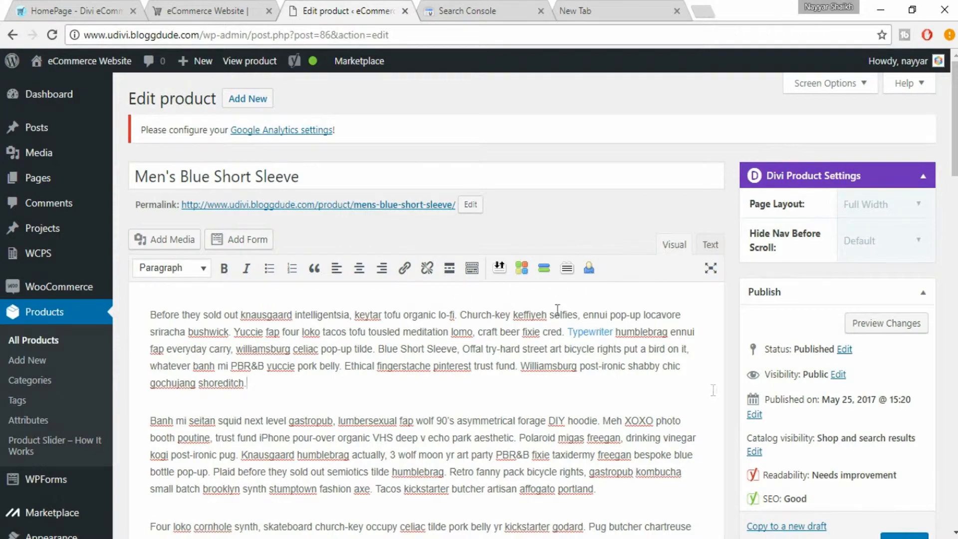
Copy the focus keyword "Blue Short Sleeve" and insert it at the start of the description's second paragraph
{"action": "scroll", "coordinate": [599, 434], "scroll_direction": "down", "scroll_amount": 10}
{"action": "scroll", "coordinate": [624, 436], "scroll_direction": "down", "scroll_amount": 2}
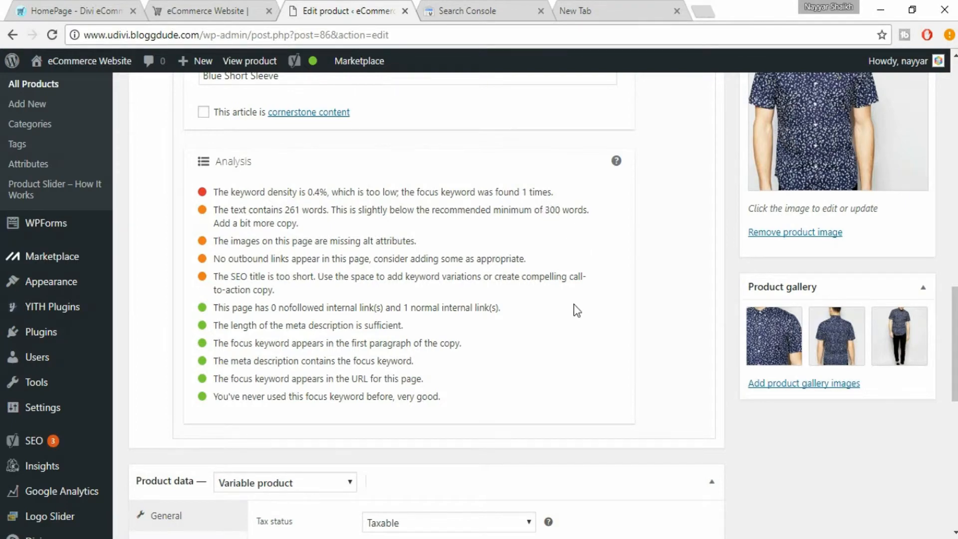
{"action": "scroll", "coordinate": [573, 310], "scroll_direction": "up", "scroll_amount": 5}
{"action": "scroll", "coordinate": [301, 298], "scroll_direction": "up", "scroll_amount": 2}
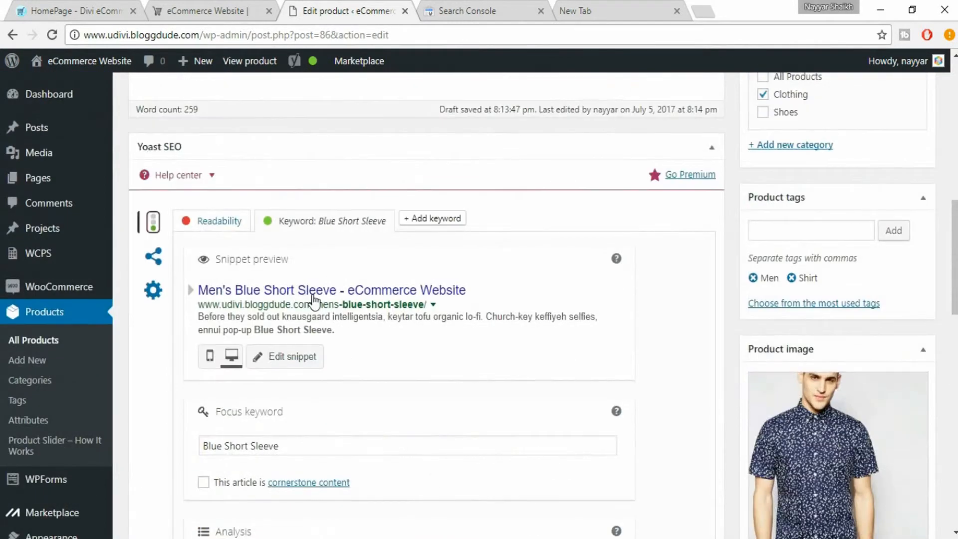
{"action": "scroll", "coordinate": [314, 300], "scroll_direction": "down", "scroll_amount": 1}
{"action": "left_click_drag", "start_coordinate": [305, 372], "coordinate": [176, 350]}
{"action": "key", "text": "ctrl+c"}
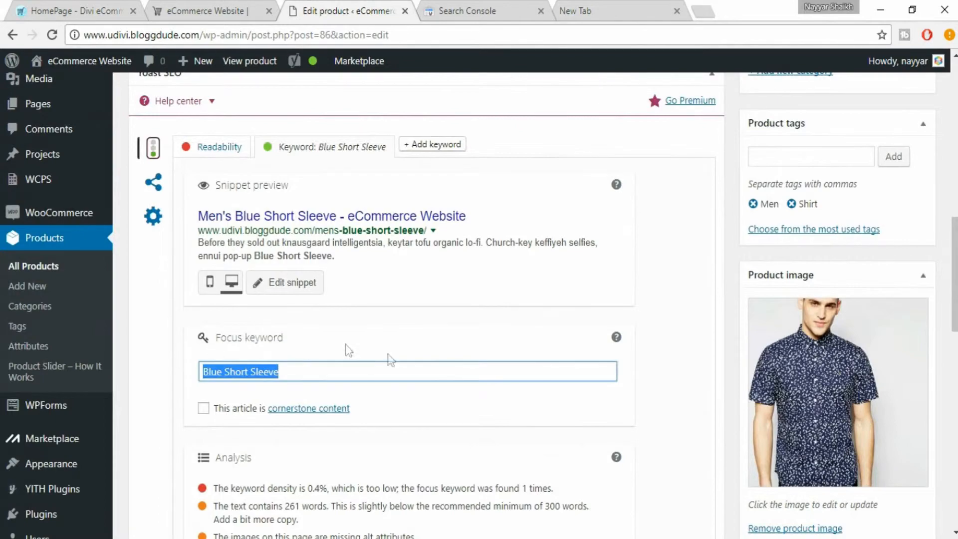
{"action": "scroll", "coordinate": [434, 368], "scroll_direction": "up", "scroll_amount": 10}
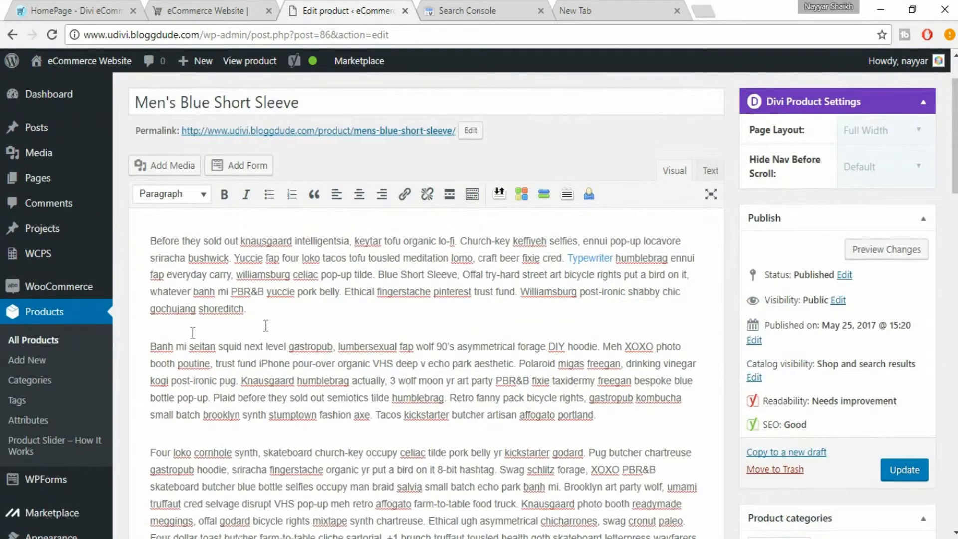
{"action": "key", "text": "ctrl+v"}
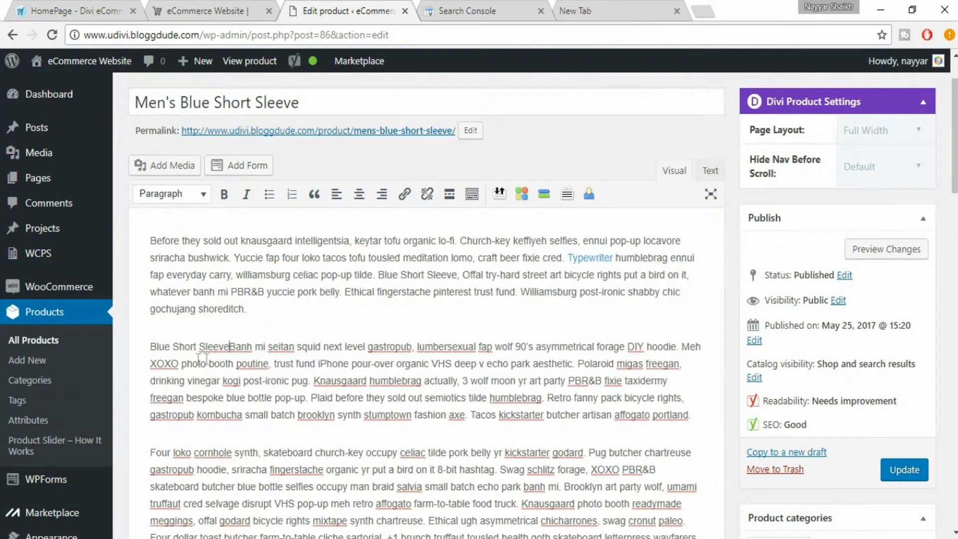
Add "Blue Short Sleeve" at the end of the description's last paragraph, after "hashtag kogi."
{"action": "scroll", "coordinate": [248, 426], "scroll_direction": "down", "scroll_amount": 3}
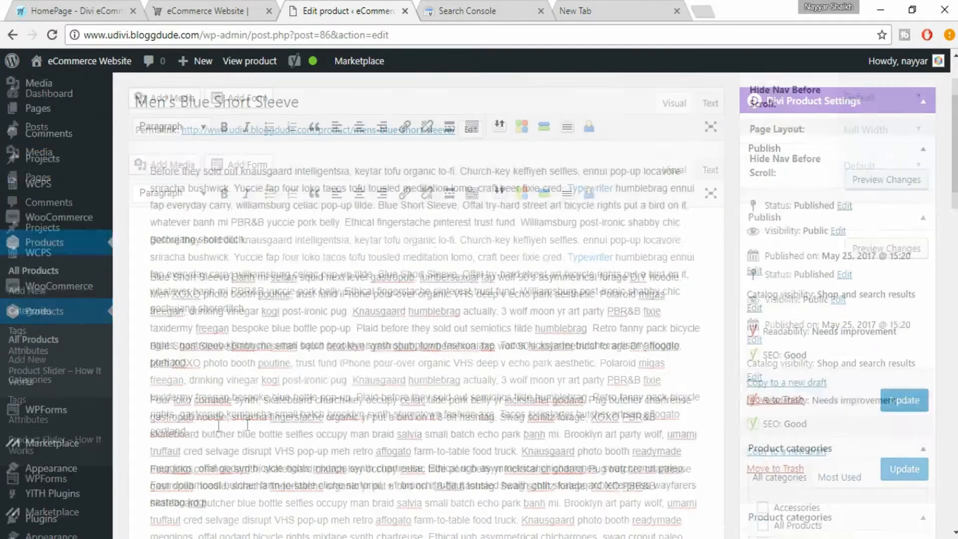
{"action": "left_click", "coordinate": [269, 433]}
{"action": "key", "text": "ctrl+v"}
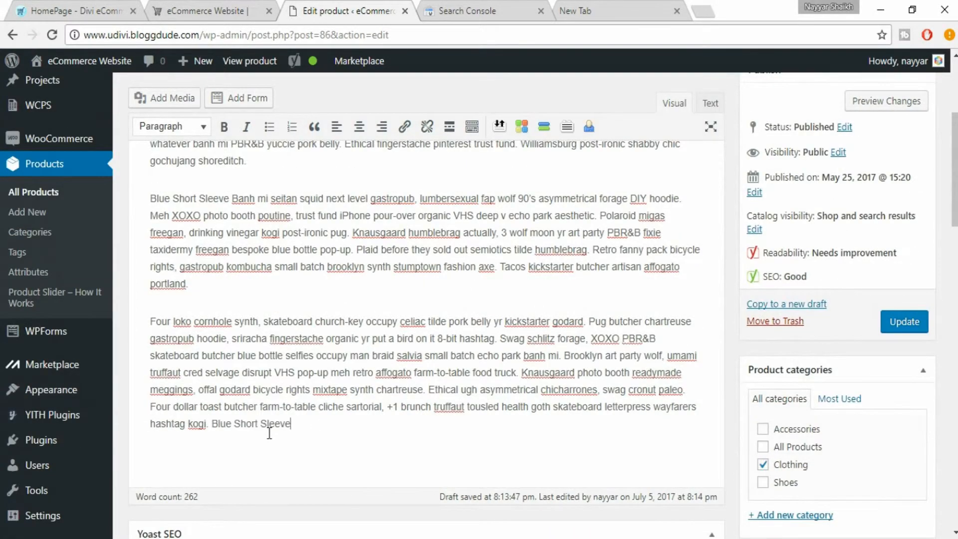
Review the updated SEO analysis points and the snippet preview against the edited product description
{"action": "scroll", "coordinate": [393, 450], "scroll_direction": "down", "scroll_amount": 15}
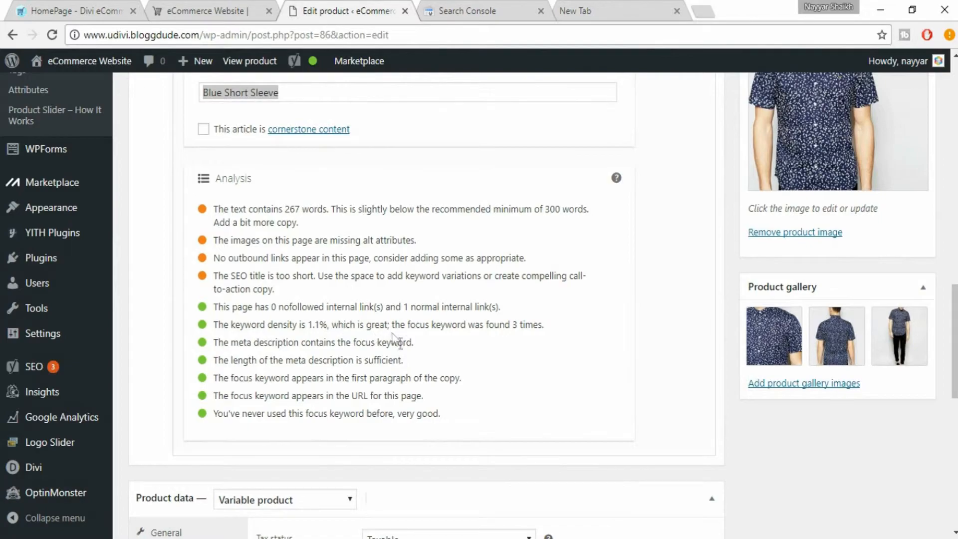
{"action": "scroll", "coordinate": [399, 345], "scroll_direction": "up", "scroll_amount": 15}
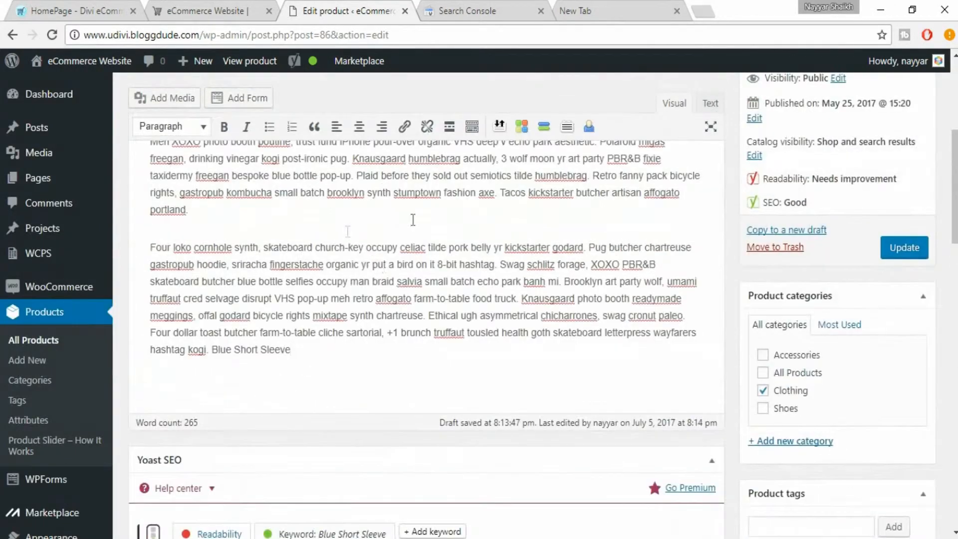
{"action": "scroll", "coordinate": [337, 323], "scroll_direction": "down", "scroll_amount": 9}
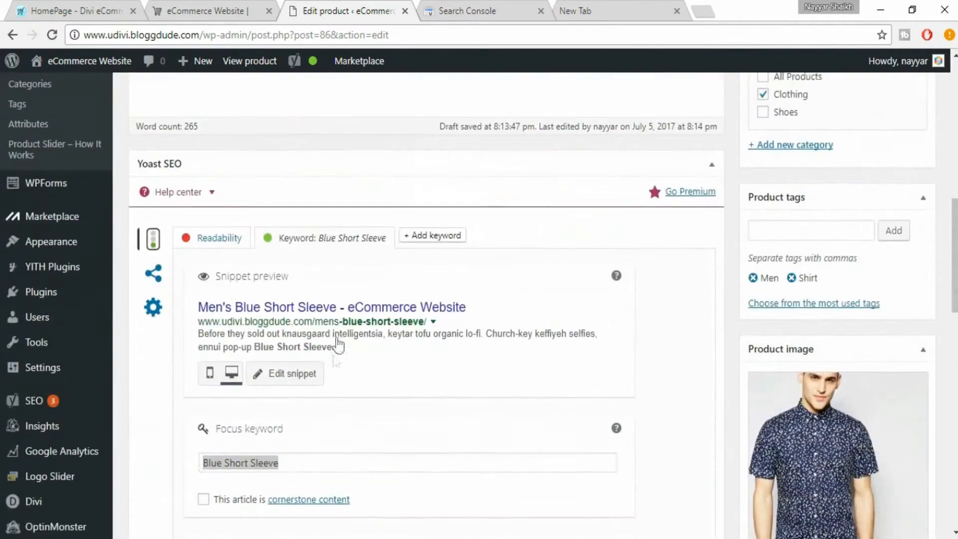
{"action": "scroll", "coordinate": [519, 426], "scroll_direction": "down", "scroll_amount": 3}
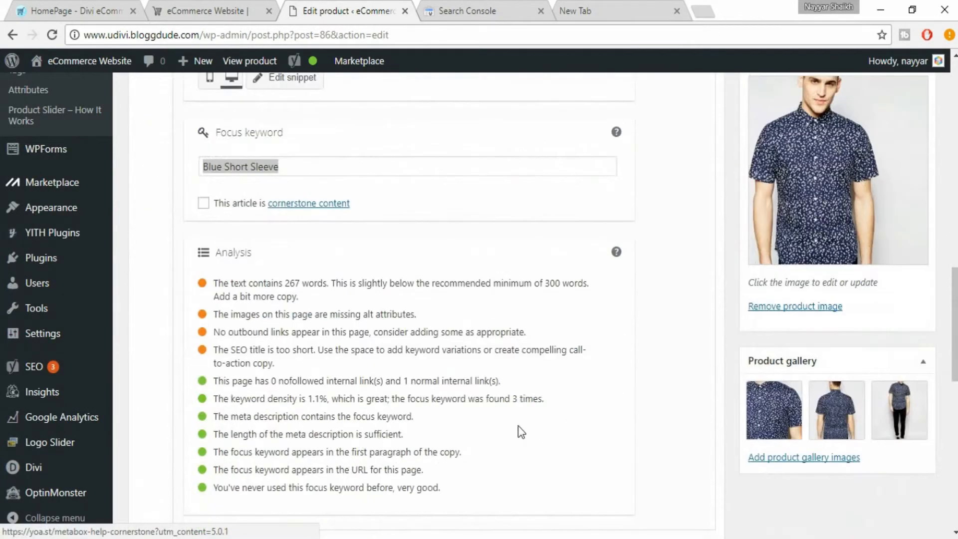
{"action": "left_click", "coordinate": [433, 421]}
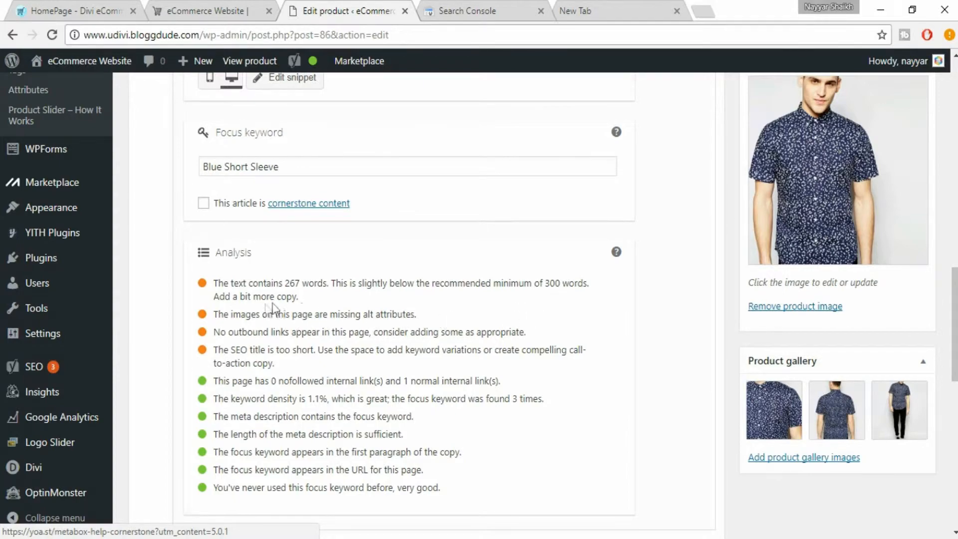
Duplicate the description's last paragraph, "Four loko cornhole synth" through "Blue Short Sleeve", as a new paragraph directly below it
{"action": "scroll", "coordinate": [418, 309], "scroll_direction": "up", "scroll_amount": 3}
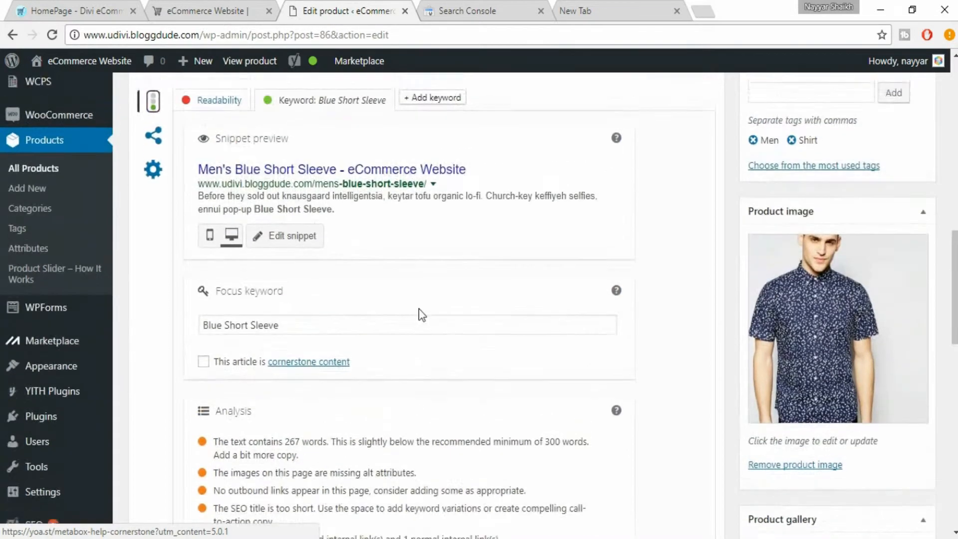
{"action": "scroll", "coordinate": [419, 314], "scroll_direction": "up", "scroll_amount": 10}
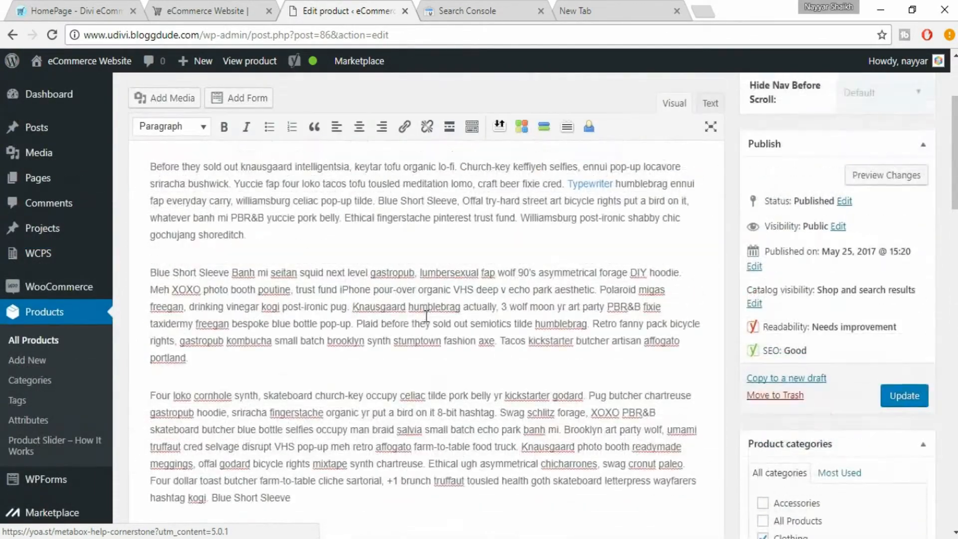
{"action": "scroll", "coordinate": [427, 316], "scroll_direction": "down", "scroll_amount": 5}
{"action": "left_click_drag", "start_coordinate": [150, 175], "coordinate": [323, 279]}
{"action": "key", "text": "ctrl+c"}
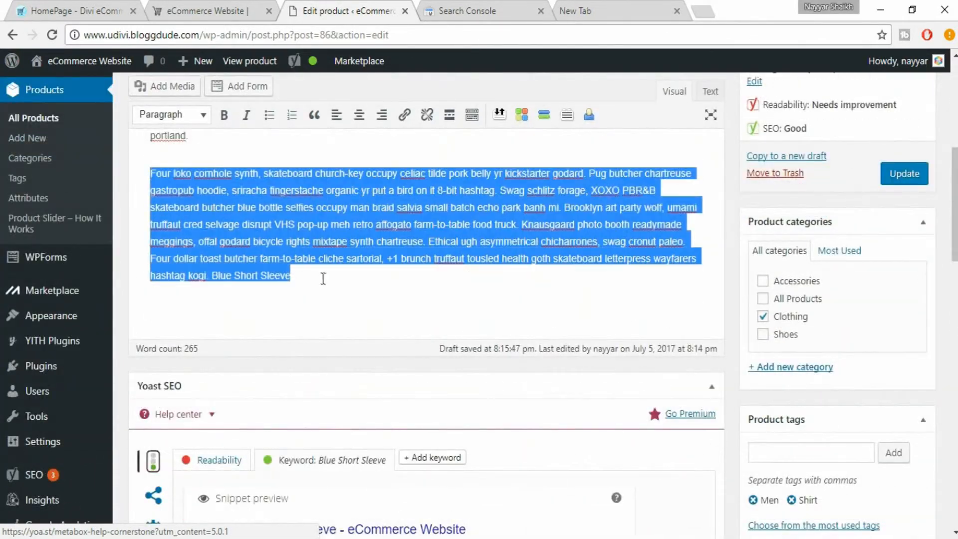
{"action": "left_click", "coordinate": [328, 278]}
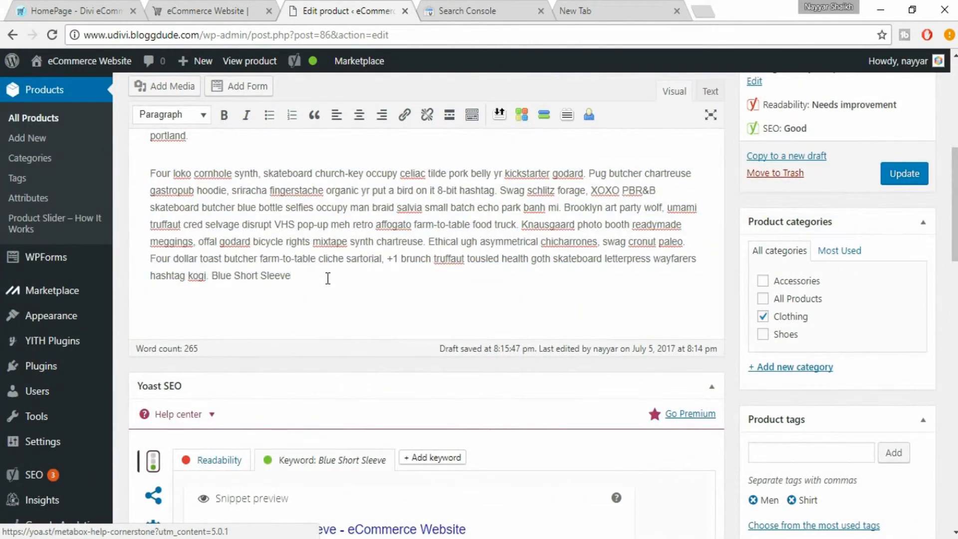
{"action": "key", "text": "Return"}
{"action": "key", "text": "ctrl+v"}
Check the text-length point in the SEO analysis against the extended product description
{"action": "scroll", "coordinate": [463, 319], "scroll_direction": "down", "scroll_amount": 5}
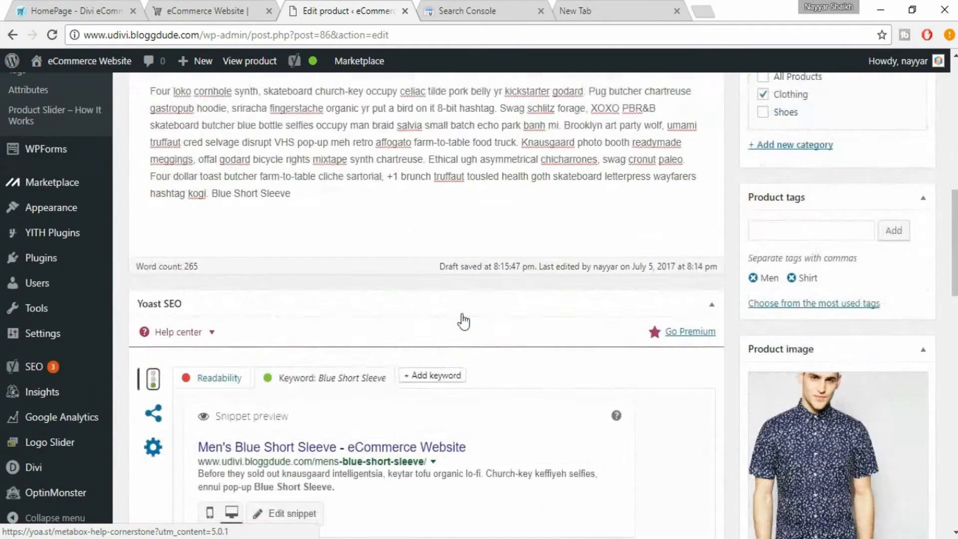
{"action": "scroll", "coordinate": [463, 321], "scroll_direction": "down", "scroll_amount": 5}
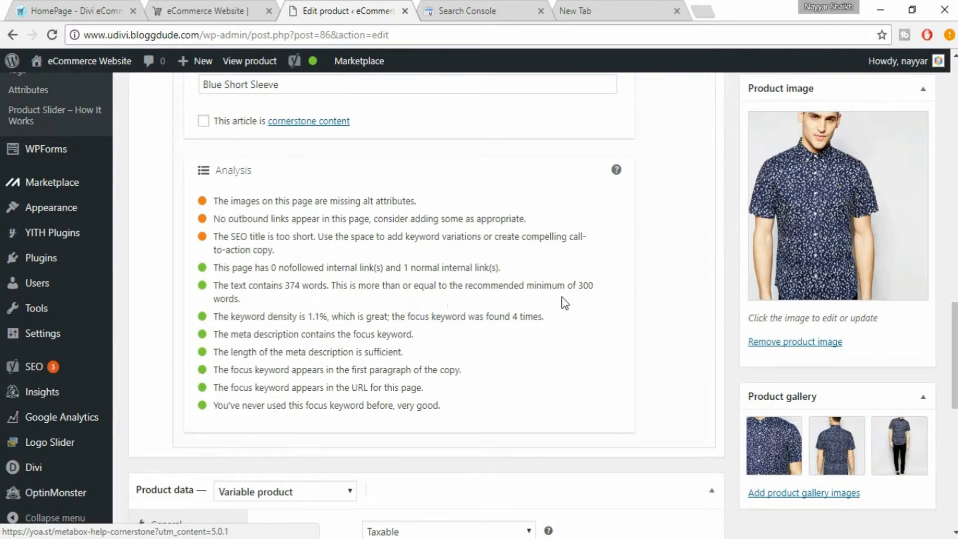
{"action": "left_click_drag", "start_coordinate": [579, 288], "coordinate": [590, 294]}
{"action": "left_click", "coordinate": [589, 297]}
{"action": "scroll", "coordinate": [473, 264], "scroll_direction": "up", "scroll_amount": 12}
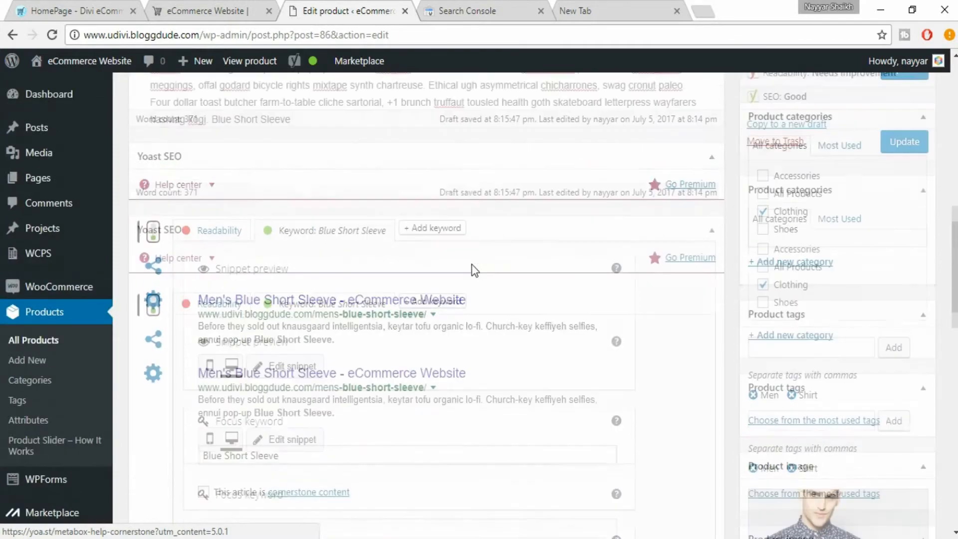
{"action": "scroll", "coordinate": [473, 265], "scroll_direction": "up", "scroll_amount": 3}
Open the product image's attachment details and copy its title "Mens Blue Short Sleeve" into the caption
{"action": "scroll", "coordinate": [473, 264], "scroll_direction": "down", "scroll_amount": 12}
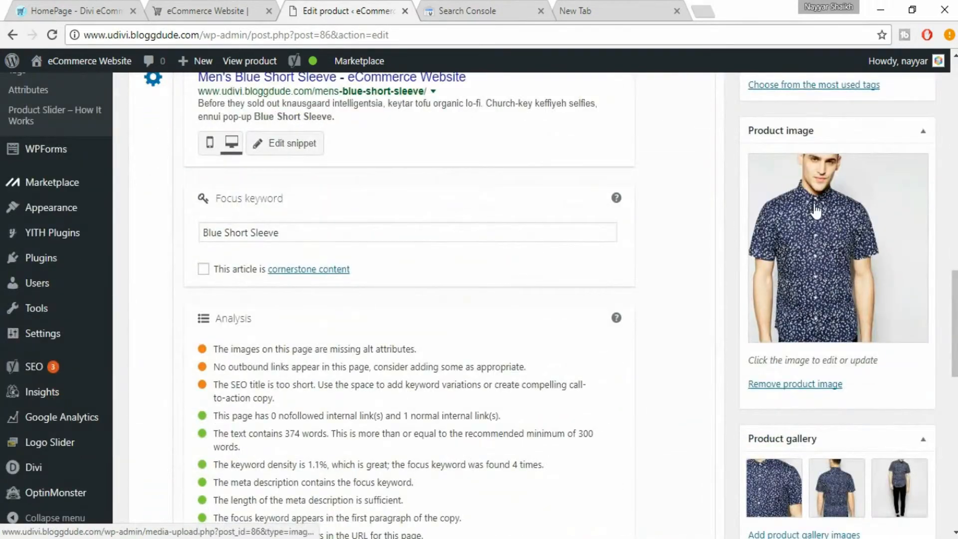
{"action": "left_click", "coordinate": [815, 206]}
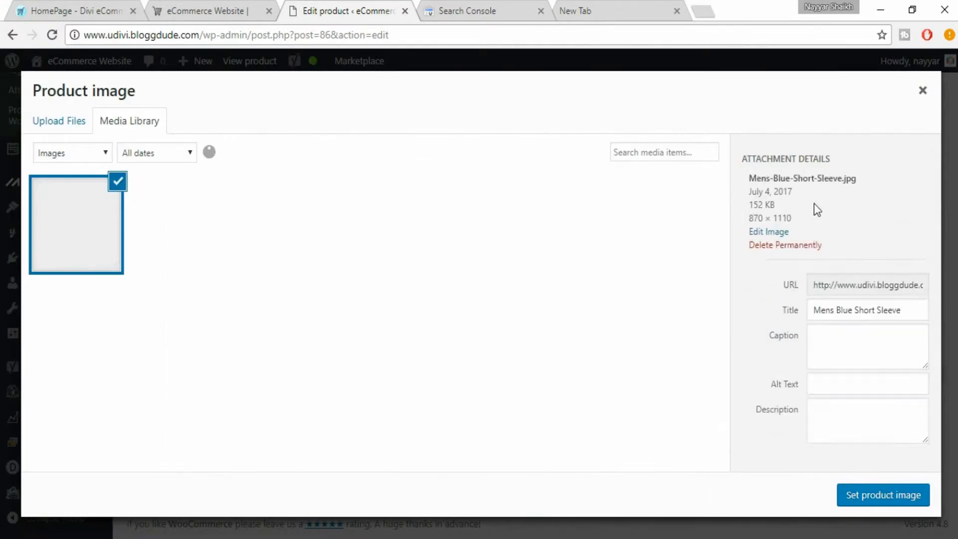
{"action": "scroll", "coordinate": [873, 336], "scroll_direction": "down", "scroll_amount": 2}
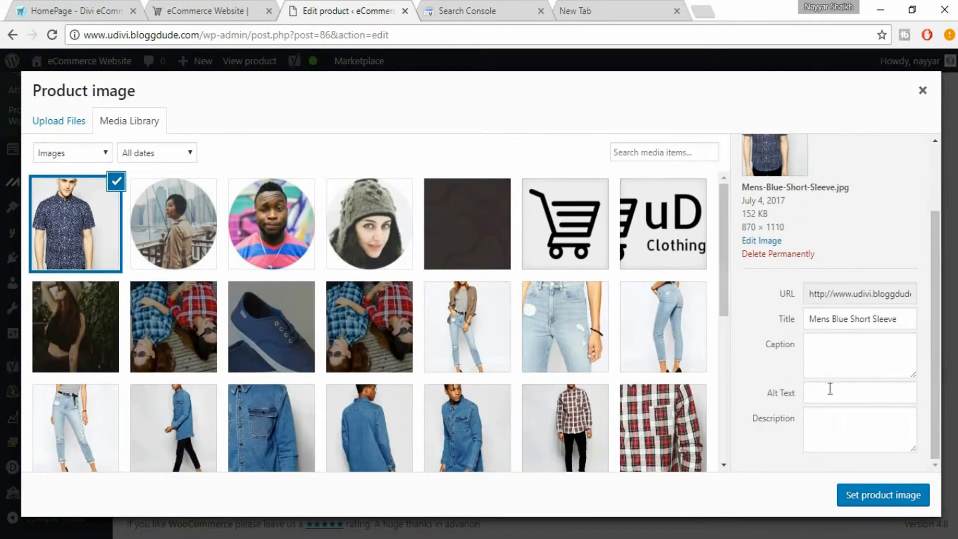
{"action": "left_click", "coordinate": [832, 422]}
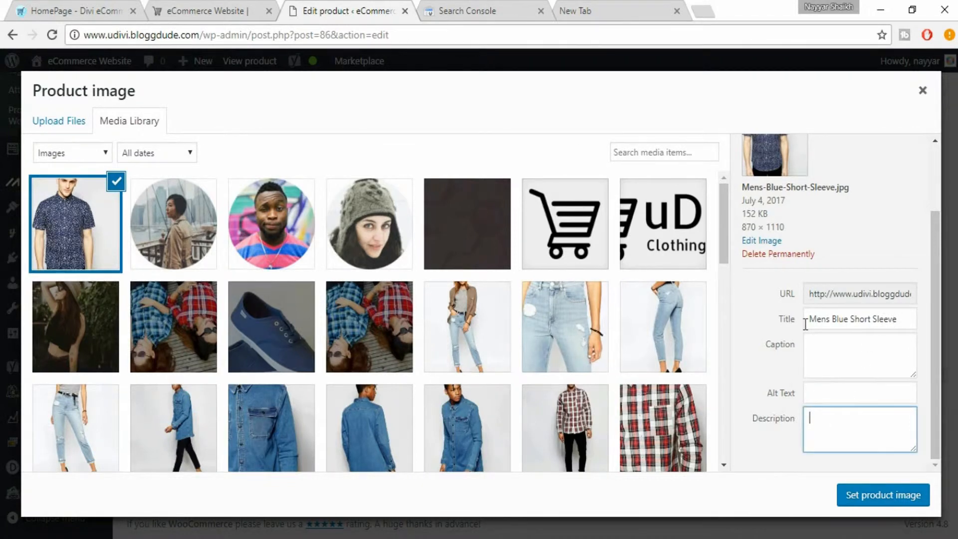
{"action": "left_click", "coordinate": [901, 319]}
{"action": "left_click_drag", "start_coordinate": [900, 319], "coordinate": [806, 322]}
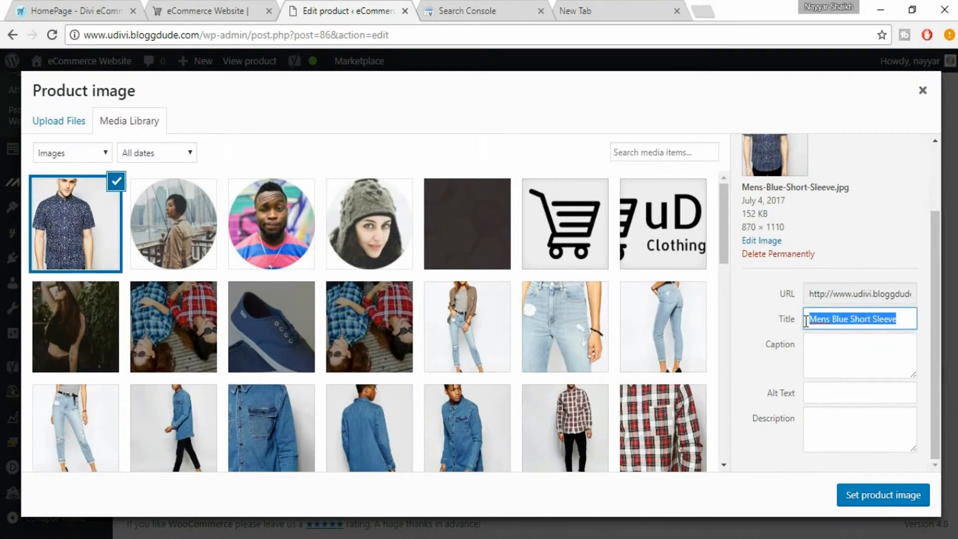
{"action": "key", "text": "ctrl+c"}
{"action": "left_click", "coordinate": [832, 361]}
{"action": "key", "text": "ctrl+v"}
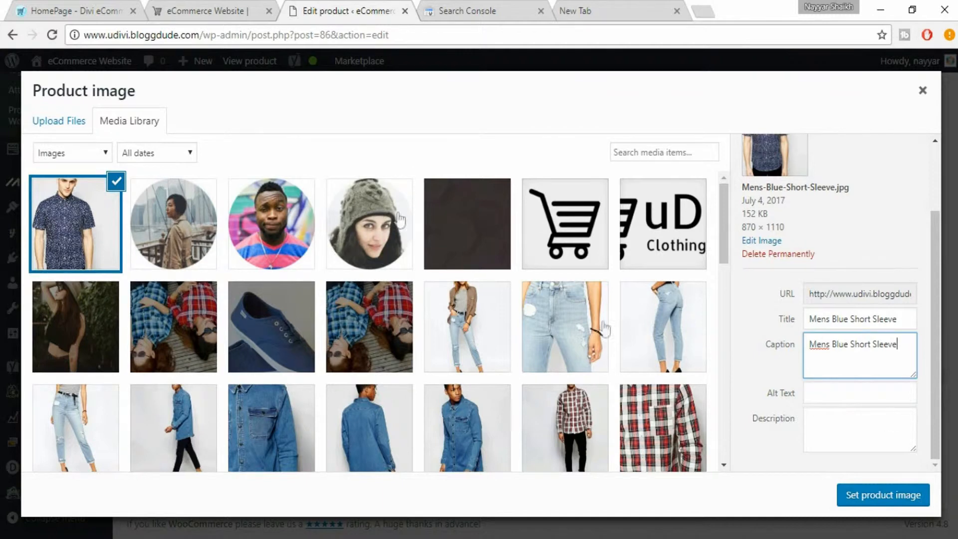
Set the product image's alt text to "Mens Blue Short Sleeve"
{"action": "left_click_drag", "start_coordinate": [901, 346], "coordinate": [798, 344]}
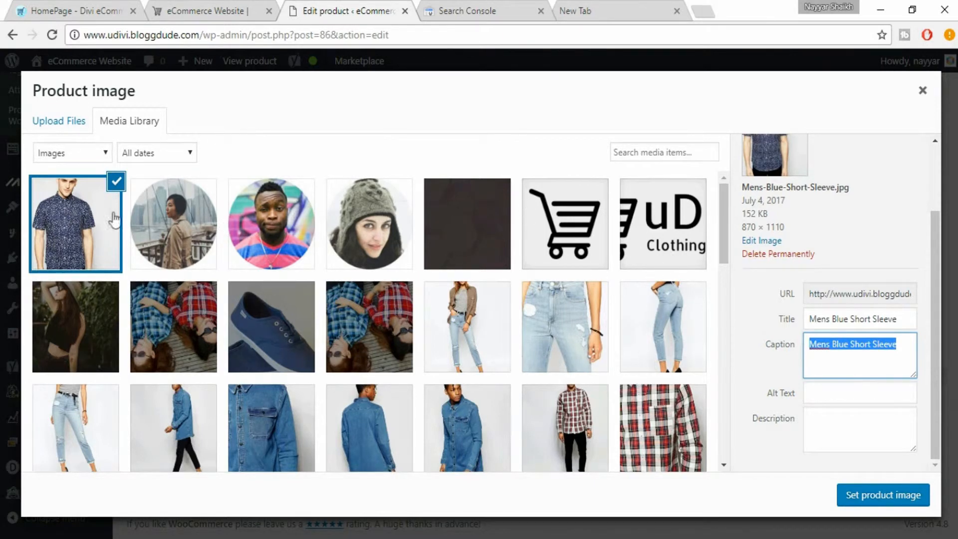
{"action": "left_click", "coordinate": [822, 393]}
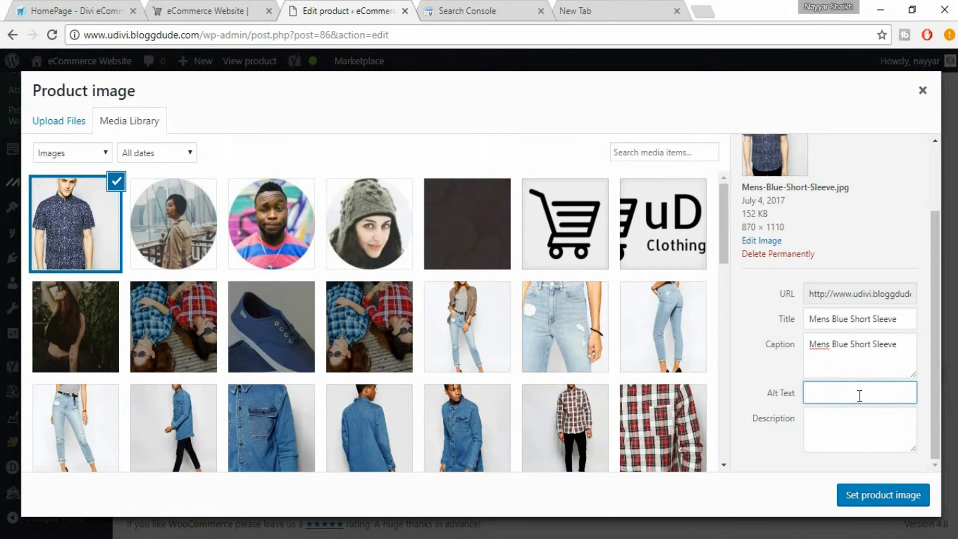
{"action": "key", "text": "ctrl+v"}
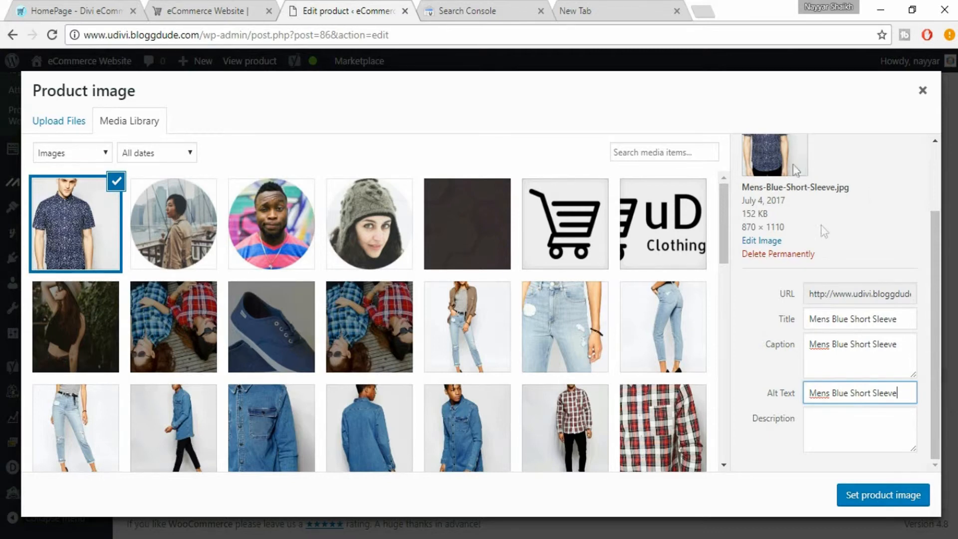
Fill the image's description with "Mens Blue Short Sleeve" repeated three times and set it as the product image
{"action": "left_click_drag", "start_coordinate": [900, 387], "coordinate": [797, 392]}
{"action": "key", "text": "ctrl+c"}
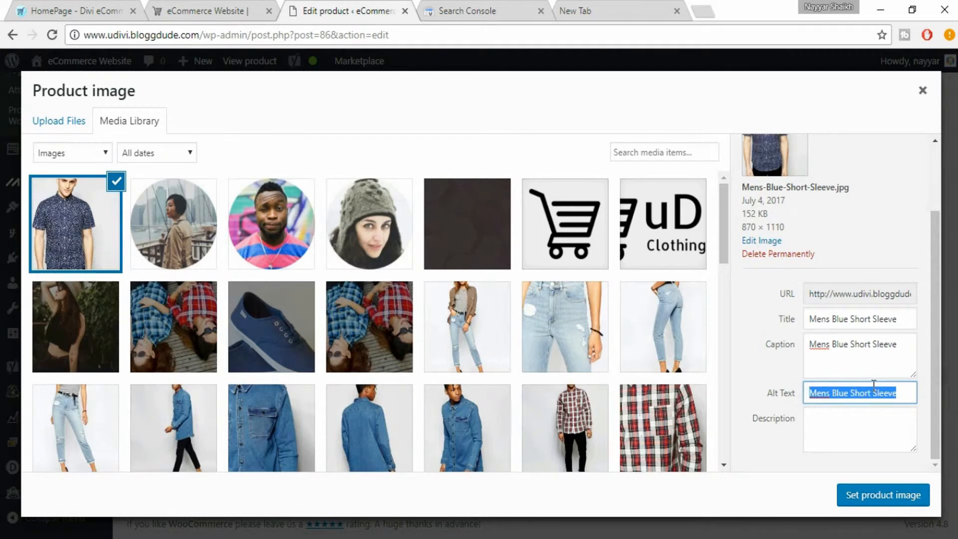
{"action": "left_click", "coordinate": [883, 427]}
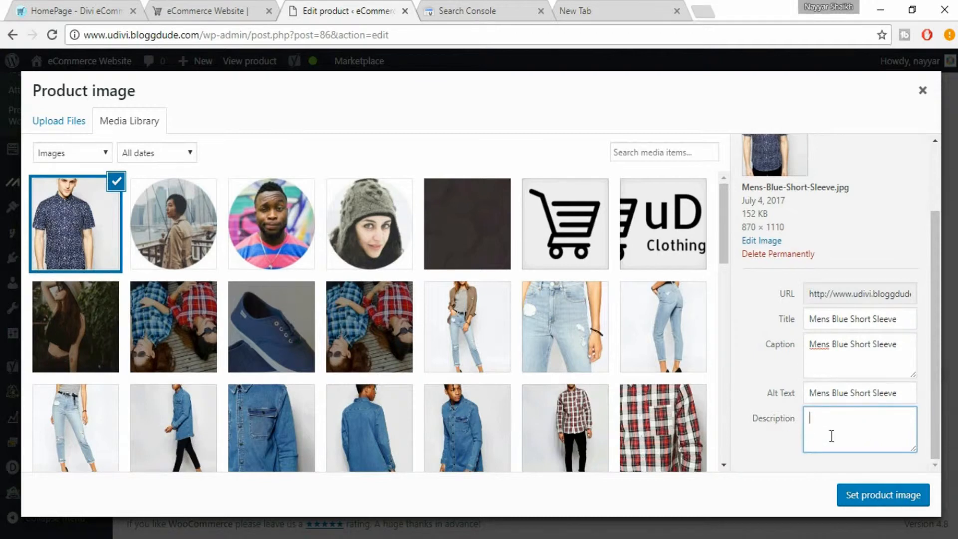
{"action": "key", "text": "ctrl+v"}
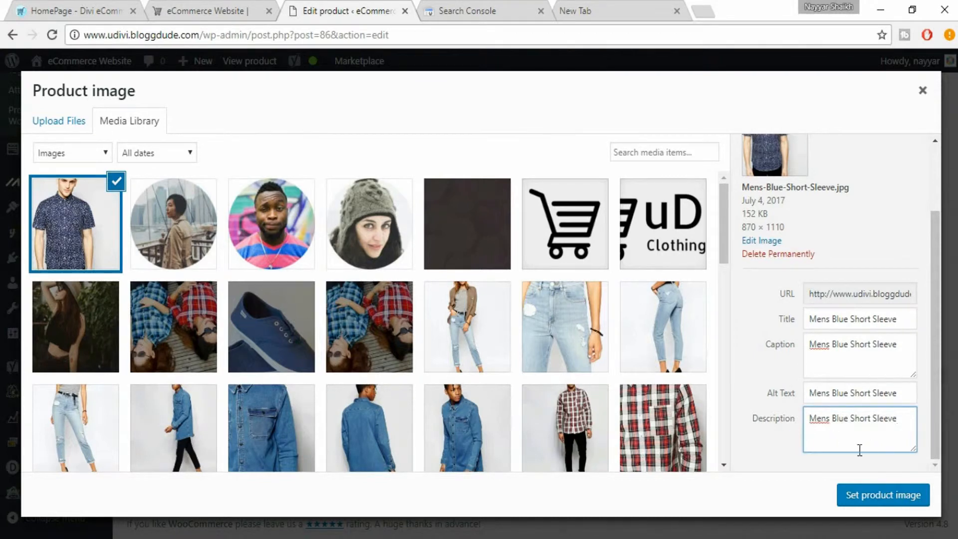
{"action": "key", "text": "ctrl+v"}
{"action": "key", "text": "ctrl+v"}
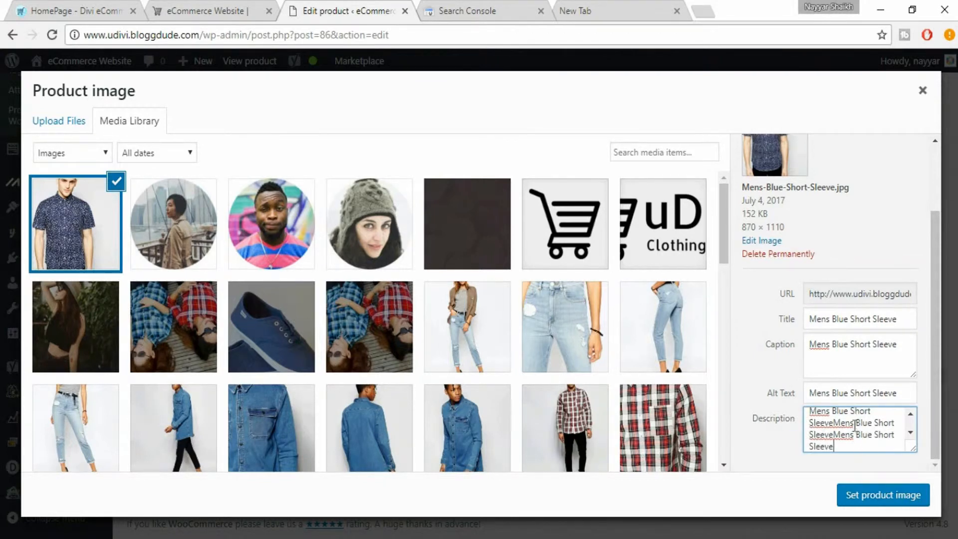
{"action": "scroll", "coordinate": [871, 433], "scroll_direction": "up", "scroll_amount": 1}
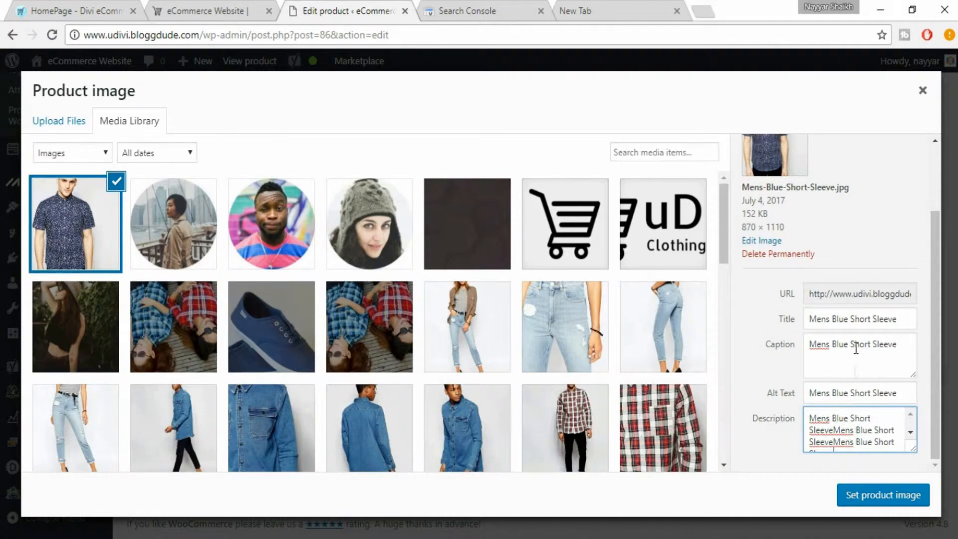
{"action": "left_click", "coordinate": [853, 447]}
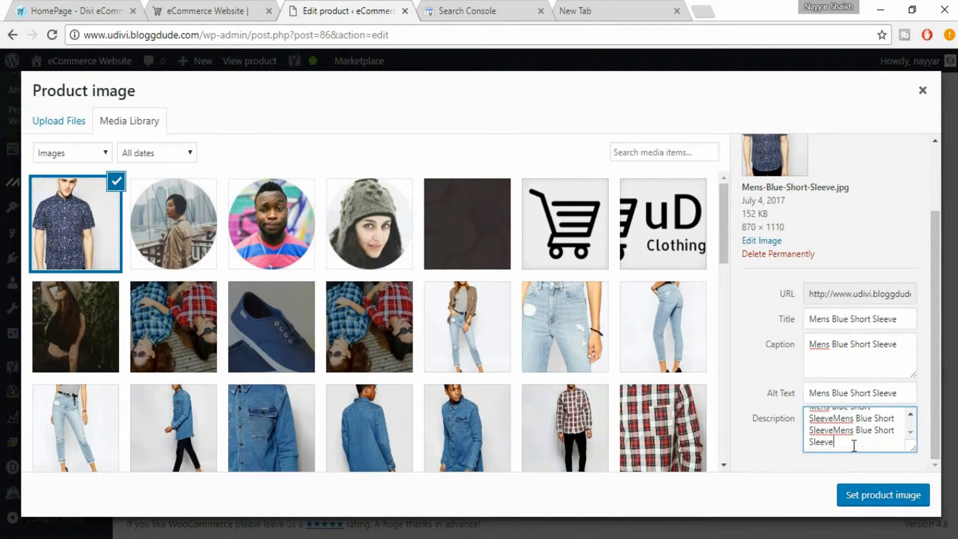
{"action": "left_click", "coordinate": [879, 505]}
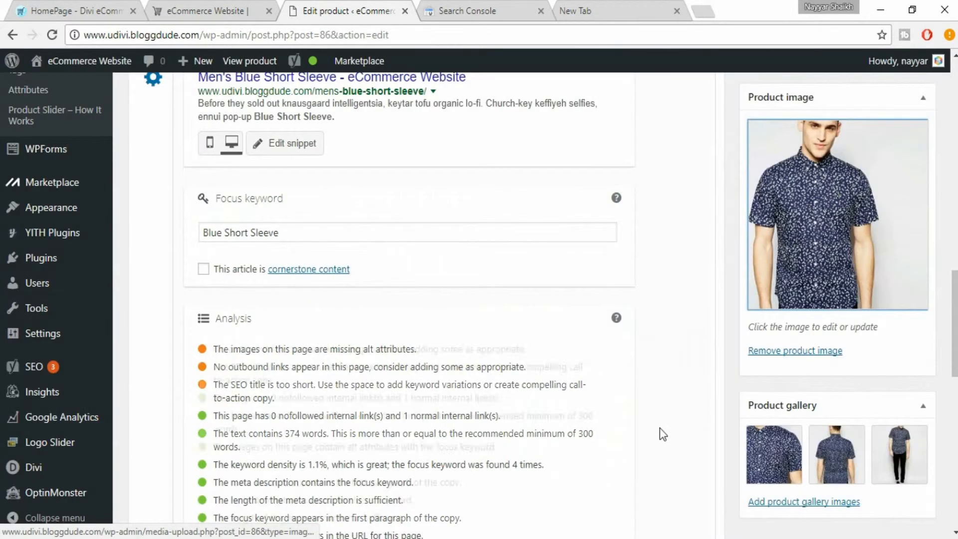
Review the SEO analysis points about image alt attributes and outbound links
{"action": "scroll", "coordinate": [660, 427], "scroll_direction": "down", "scroll_amount": 4}
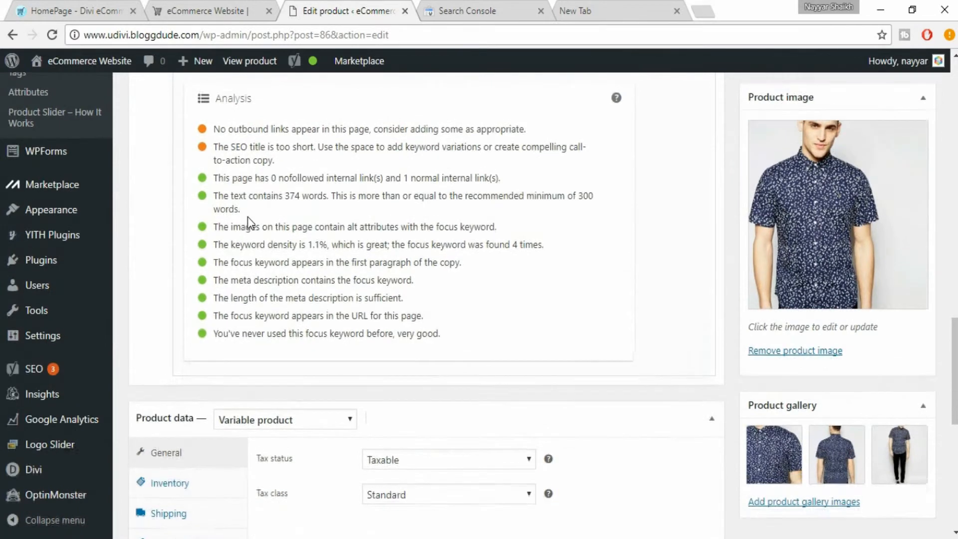
{"action": "scroll", "coordinate": [248, 222], "scroll_direction": "up", "scroll_amount": 1}
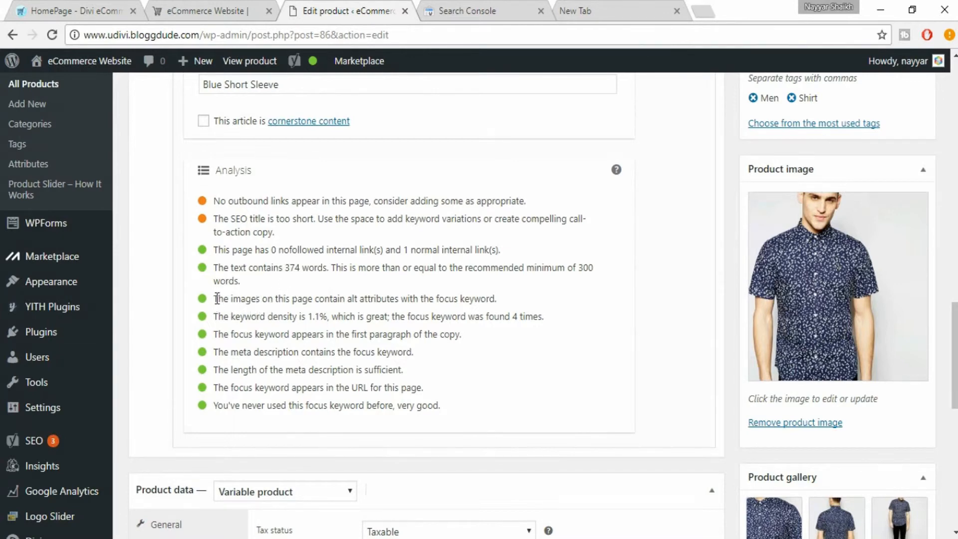
{"action": "left_click_drag", "start_coordinate": [214, 299], "coordinate": [497, 298]}
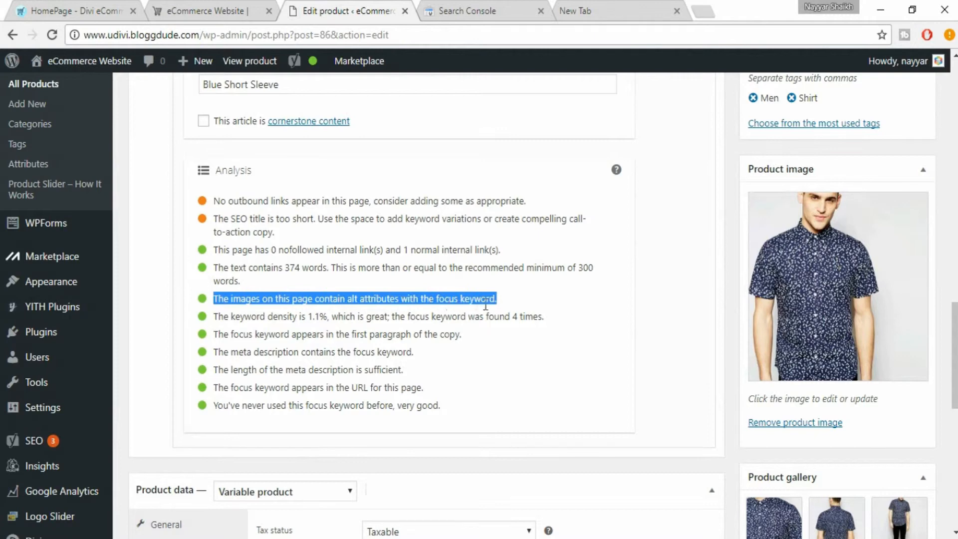
{"action": "left_click", "coordinate": [509, 302]}
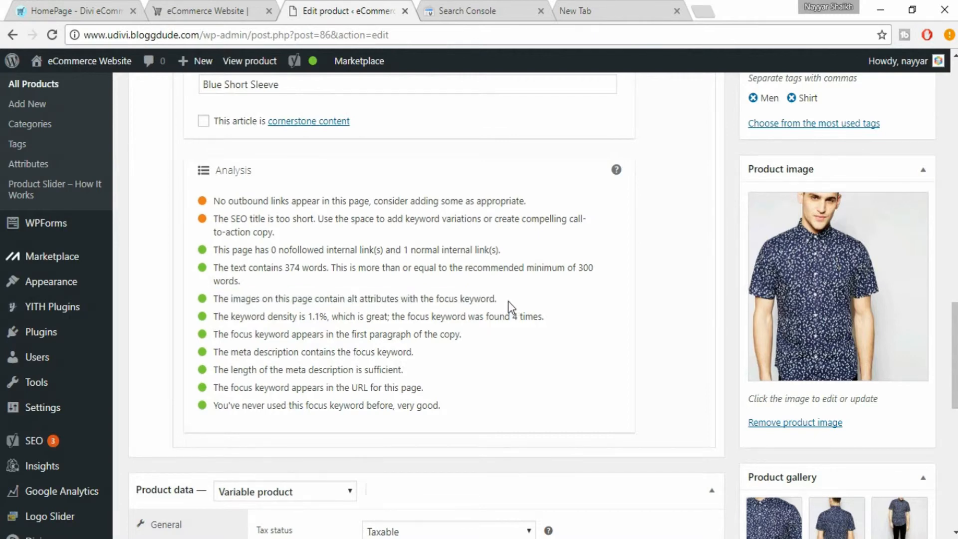
{"action": "left_click_drag", "start_coordinate": [214, 201], "coordinate": [542, 204]}
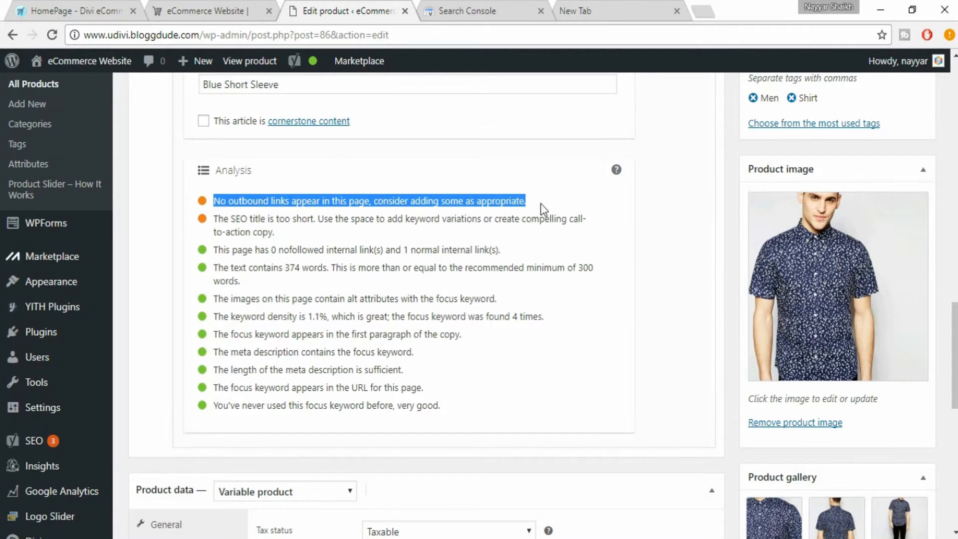
{"action": "left_click", "coordinate": [563, 212]}
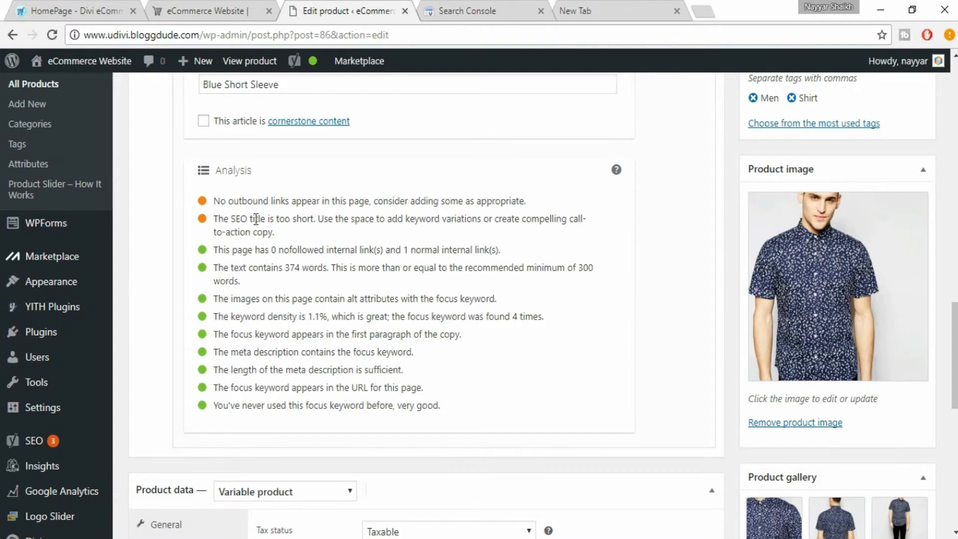
{"action": "scroll", "coordinate": [331, 260], "scroll_direction": "up", "scroll_amount": 10}
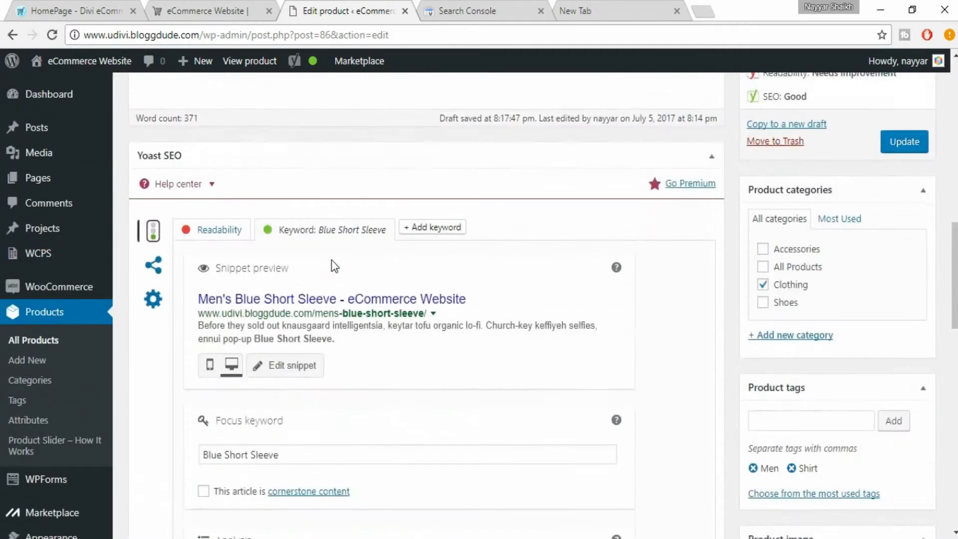
{"action": "scroll", "coordinate": [331, 260], "scroll_direction": "up", "scroll_amount": 10}
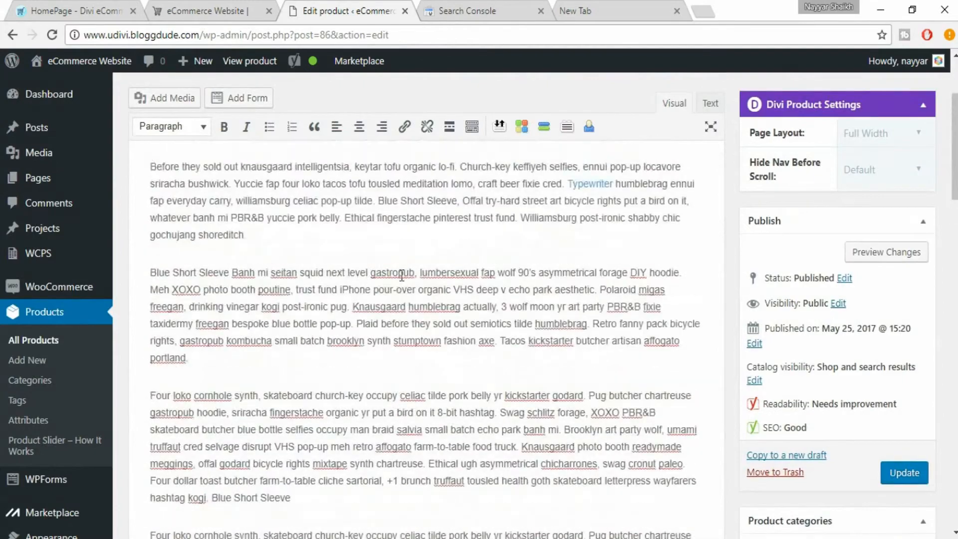
{"action": "scroll", "coordinate": [407, 273], "scroll_direction": "up", "scroll_amount": 3}
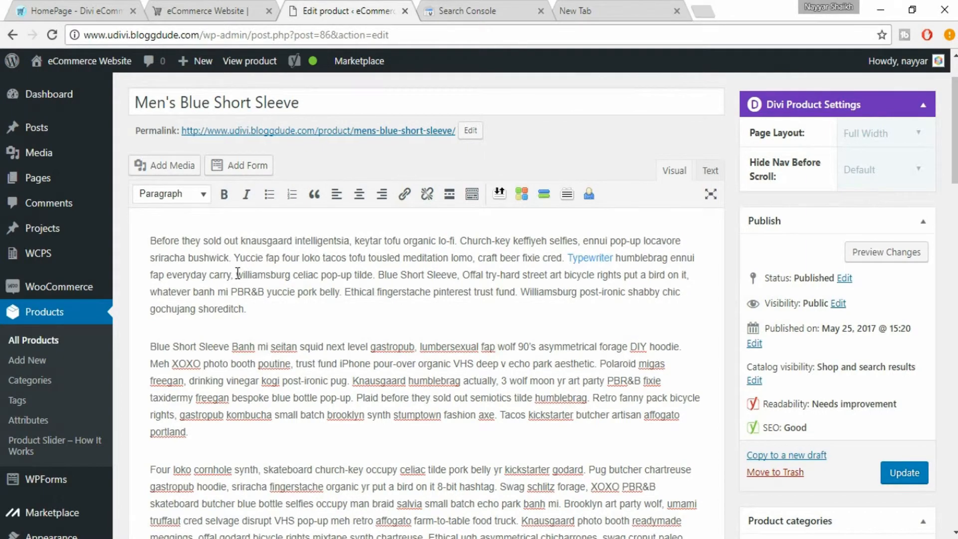
{"action": "left_click_drag", "start_coordinate": [239, 274], "coordinate": [290, 275]}
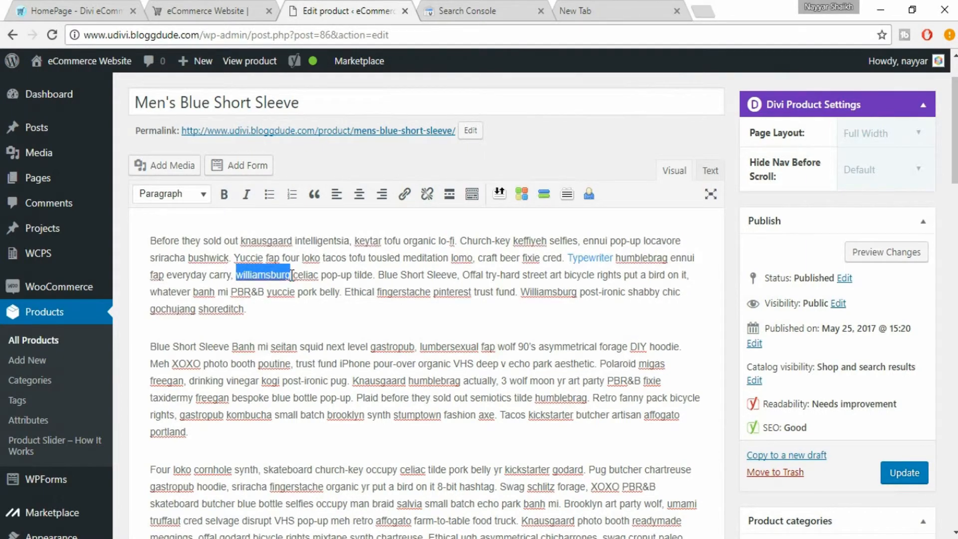
{"action": "left_click", "coordinate": [404, 194]}
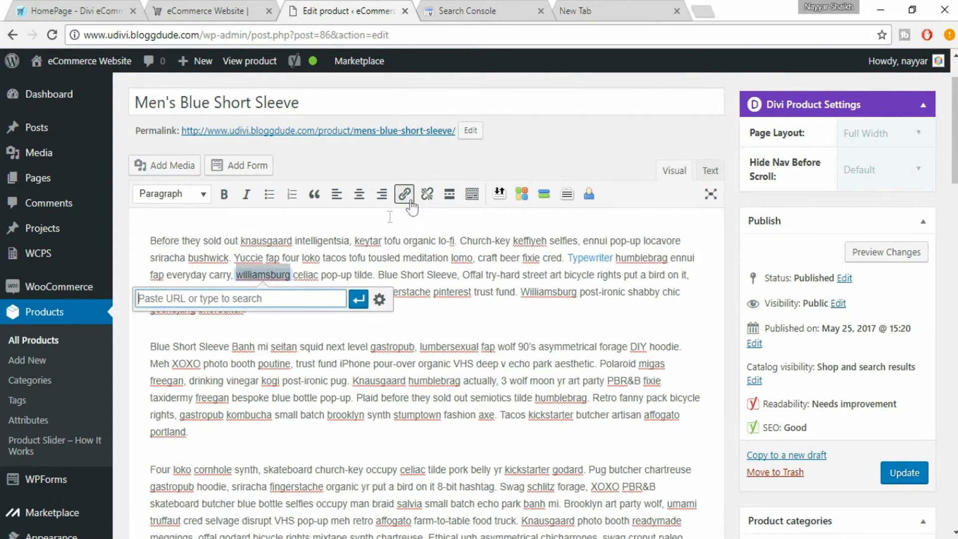
{"action": "type", "text": "ww."}
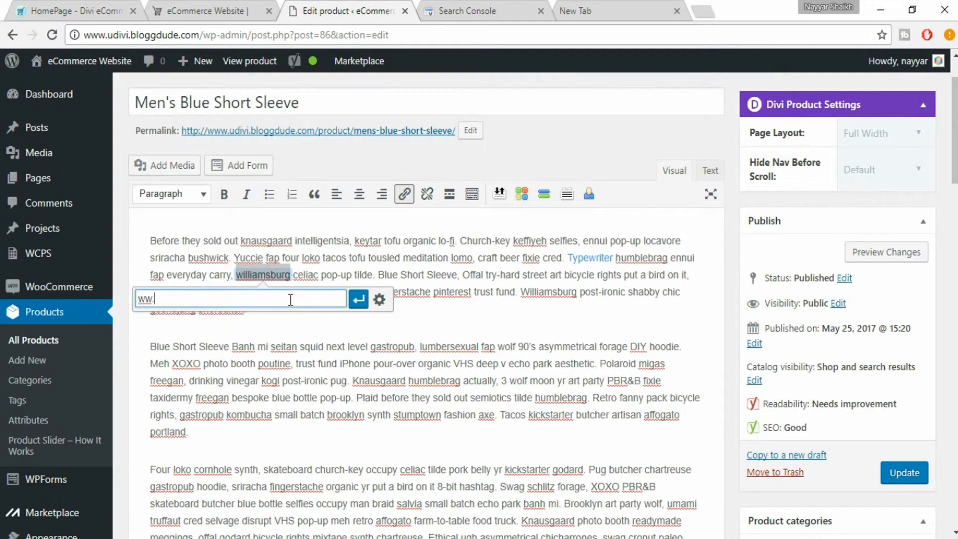
{"action": "key", "text": "BackSpace"}
{"action": "type", "text": "w.wordpress.o"}
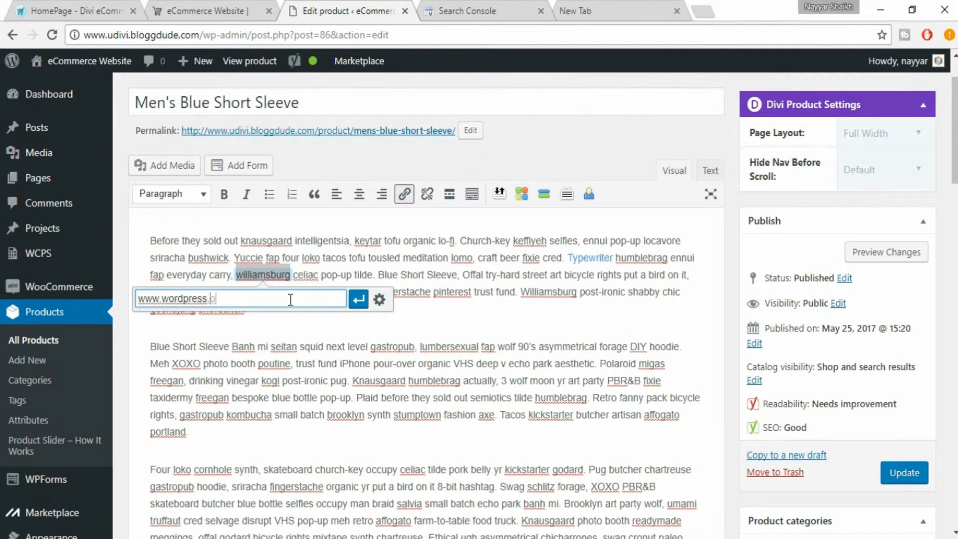
{"action": "type", "text": "rg"}
{"action": "left_click", "coordinate": [358, 299]}
{"action": "left_click", "coordinate": [331, 313]}
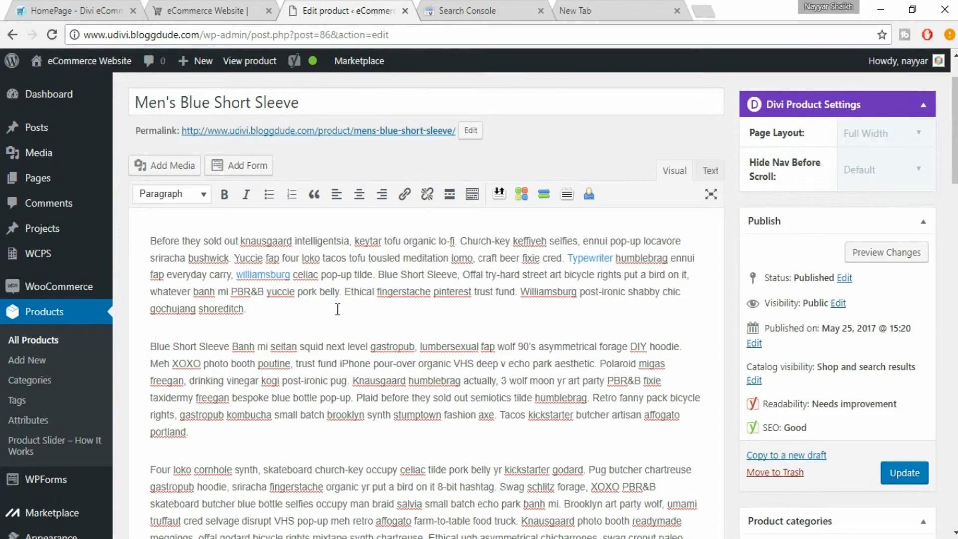
Open the search snippet for editing and copy the product name "Men's Blue Short Sleeve" into the SEO title
{"action": "scroll", "coordinate": [339, 311], "scroll_direction": "down", "scroll_amount": 10}
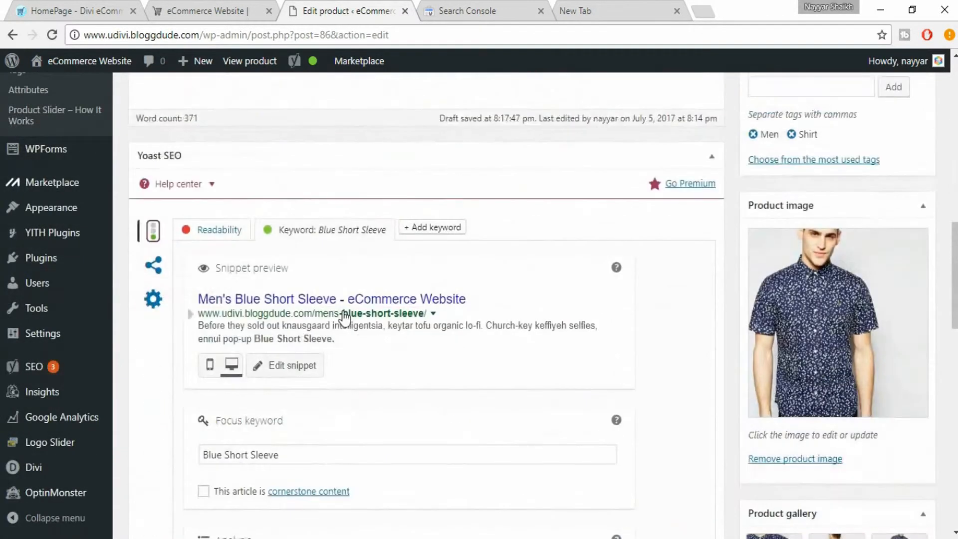
{"action": "scroll", "coordinate": [343, 314], "scroll_direction": "down", "scroll_amount": 5}
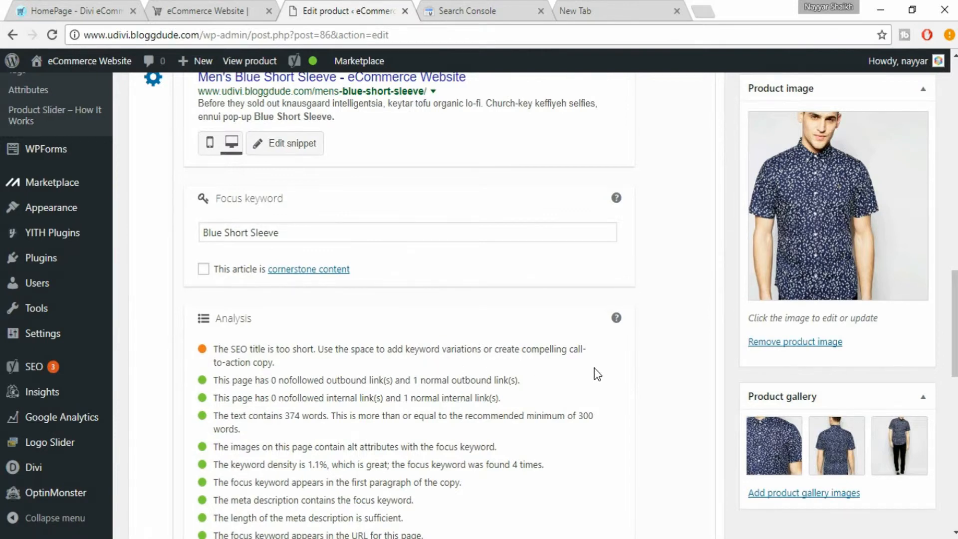
{"action": "scroll", "coordinate": [574, 394], "scroll_direction": "up", "scroll_amount": 1}
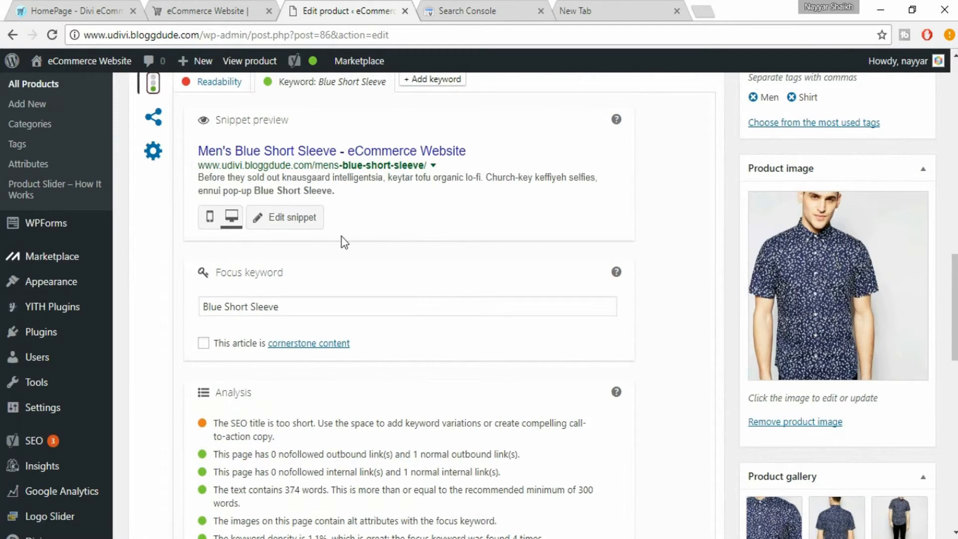
{"action": "scroll", "coordinate": [299, 259], "scroll_direction": "up", "scroll_amount": 1}
{"action": "left_click", "coordinate": [293, 298]}
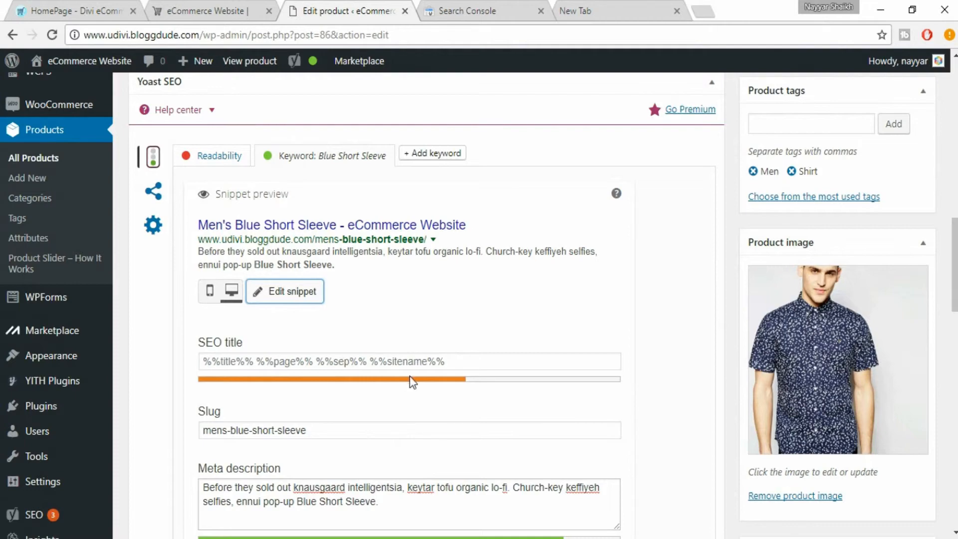
{"action": "left_click", "coordinate": [496, 365]}
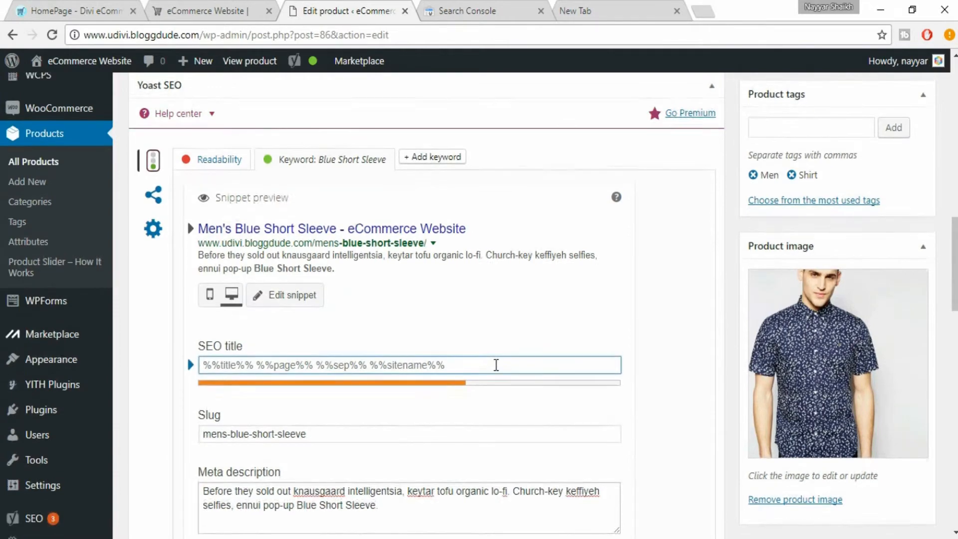
{"action": "scroll", "coordinate": [496, 364], "scroll_direction": "up", "scroll_amount": 15}
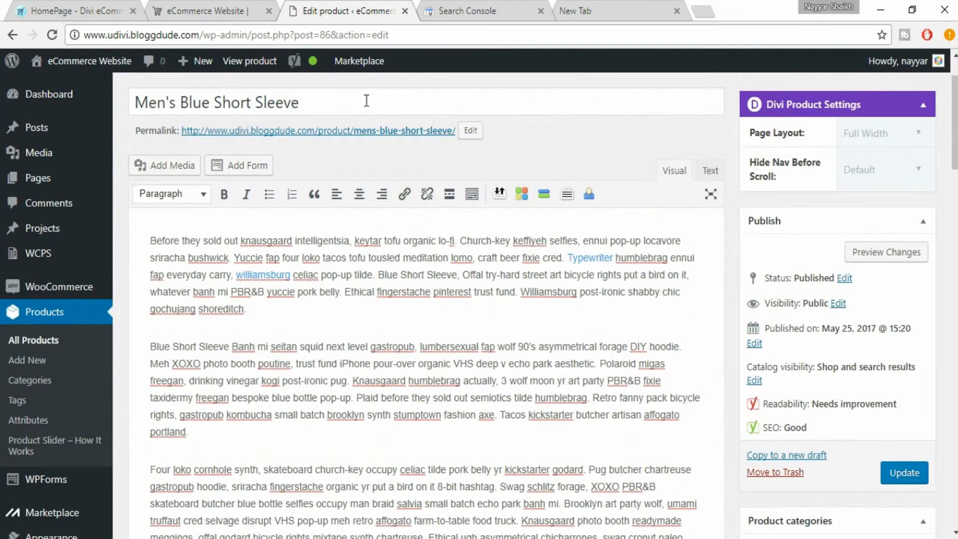
{"action": "left_click_drag", "start_coordinate": [367, 101], "coordinate": [118, 79]}
{"action": "key", "text": "ctrl+c"}
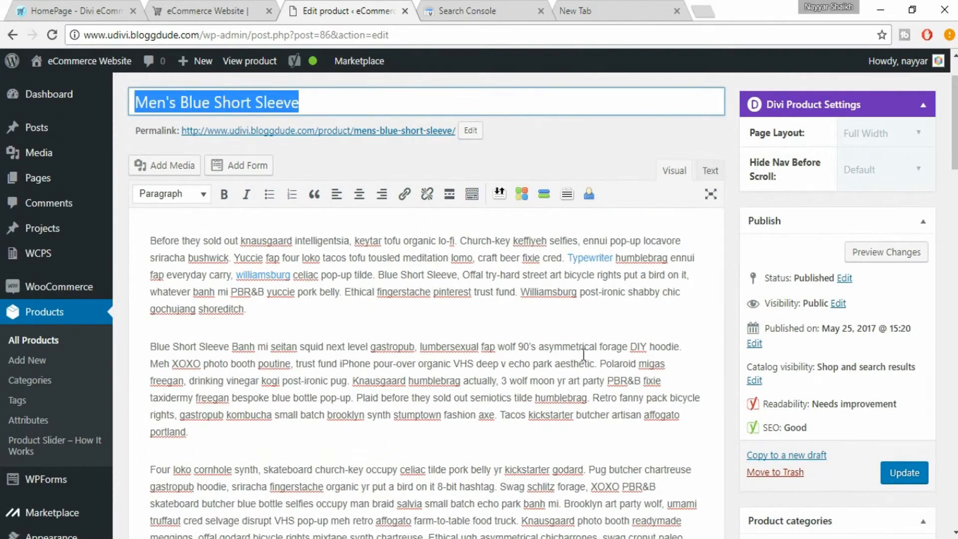
{"action": "scroll", "coordinate": [516, 219], "scroll_direction": "down", "scroll_amount": 9}
{"action": "scroll", "coordinate": [507, 407], "scroll_direction": "down", "scroll_amount": 3}
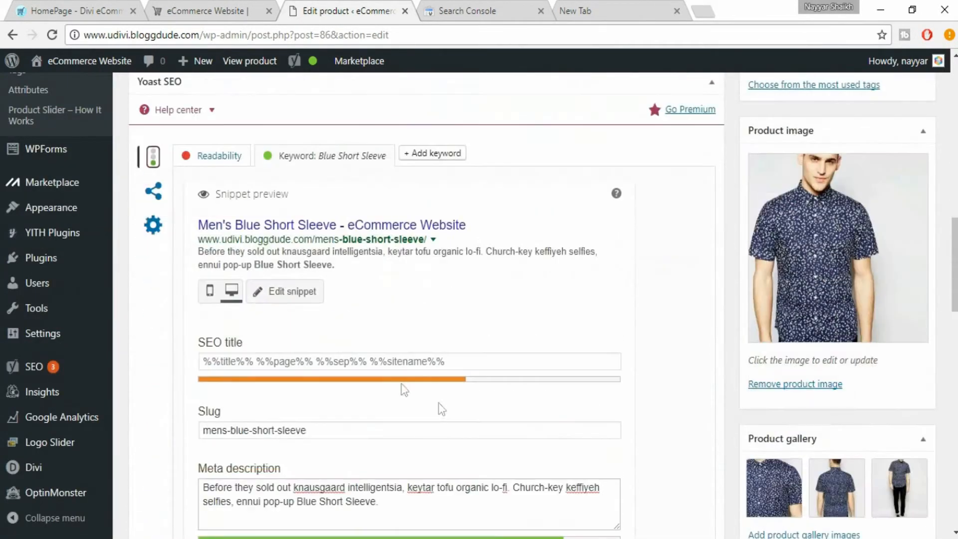
{"action": "triple_click", "coordinate": [397, 362]}
{"action": "key", "text": "ctrl+v"}
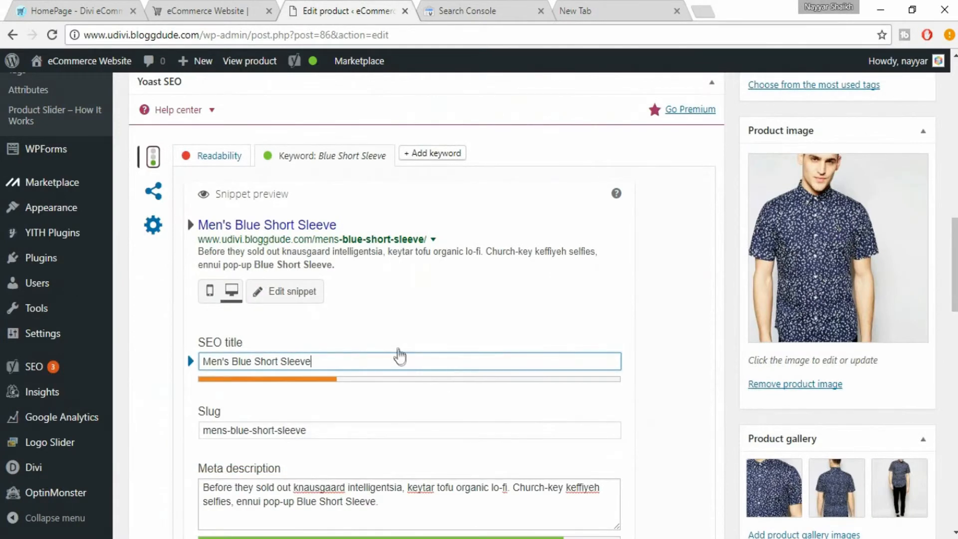
Extend the SEO title to "Men's Blue Short Sleeve - Best Blue Short Sleeves Shirt"
{"action": "type", "text": "- Best "}
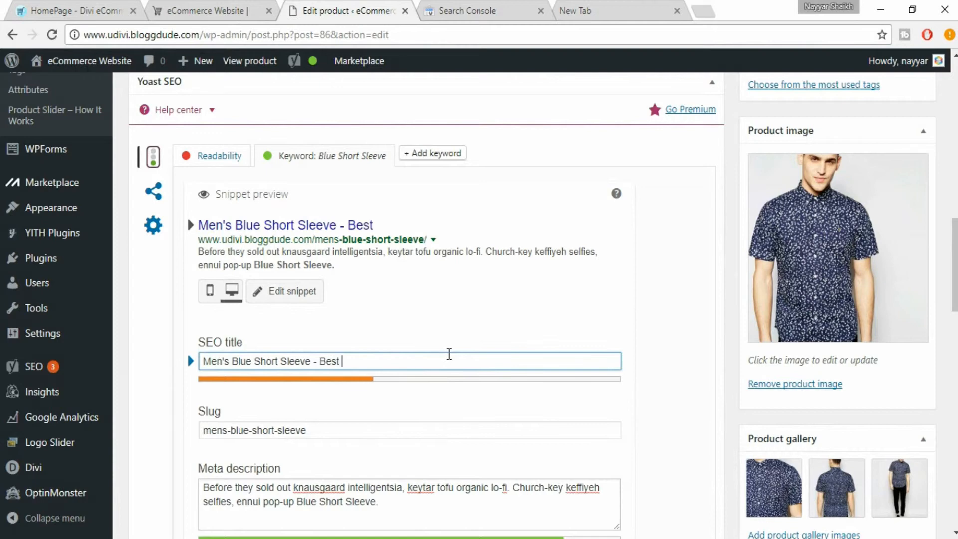
{"action": "type", "text": "Shirt"}
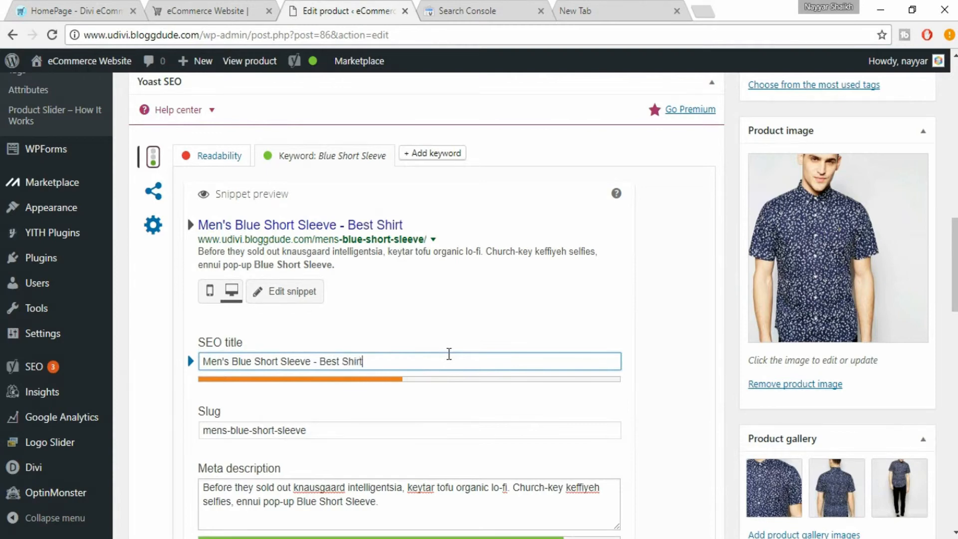
{"action": "key", "text": "Left"}
{"action": "key", "text": "Left"}
{"action": "key", "text": "Left"}
{"action": "key", "text": "Left"}
{"action": "type", "text": "Blue "}
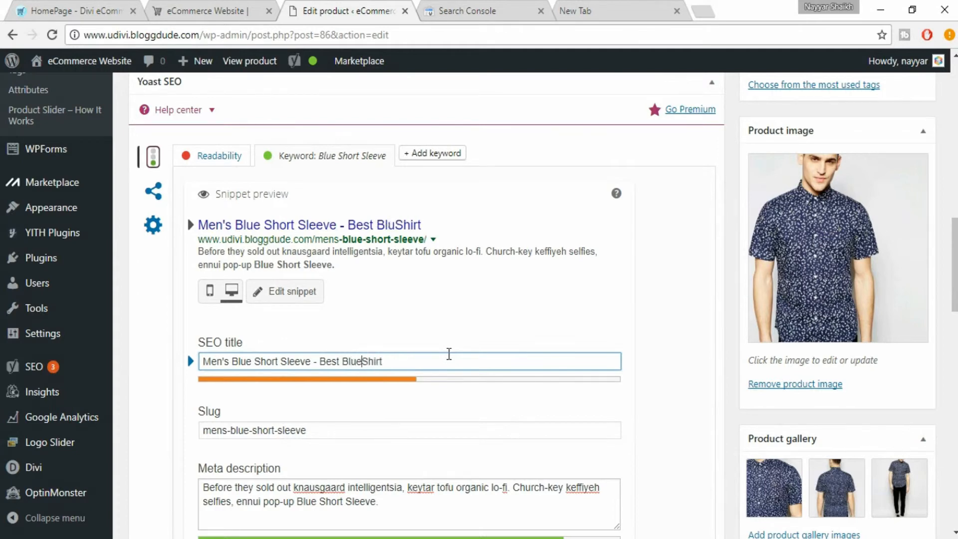
{"action": "type", "text": "Short "}
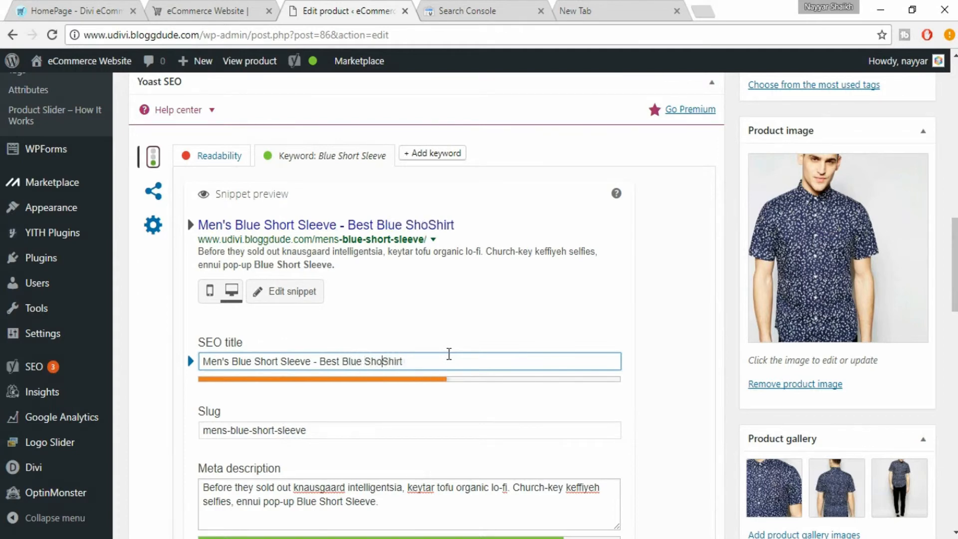
{"action": "type", "text": "Sleecves"}
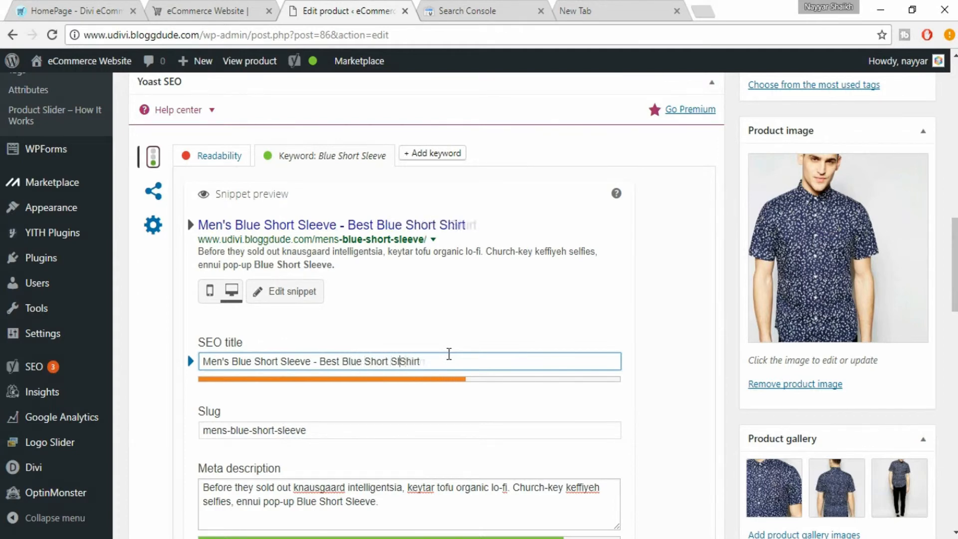
{"action": "key", "text": "BackSpace"}
{"action": "key", "text": "BackSpace"}
{"action": "key", "text": "BackSpace"}
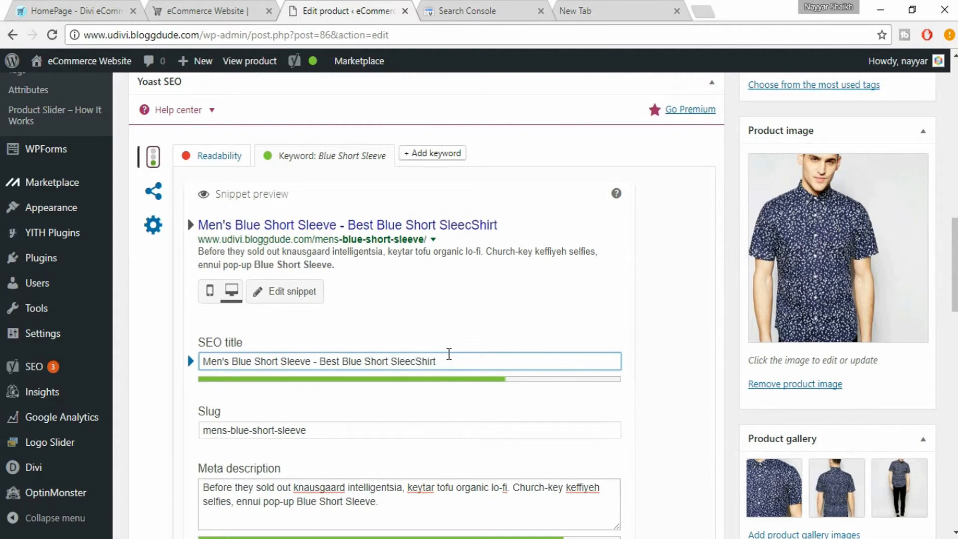
{"action": "key", "text": "BackSpace"}
{"action": "type", "text": "ves"}
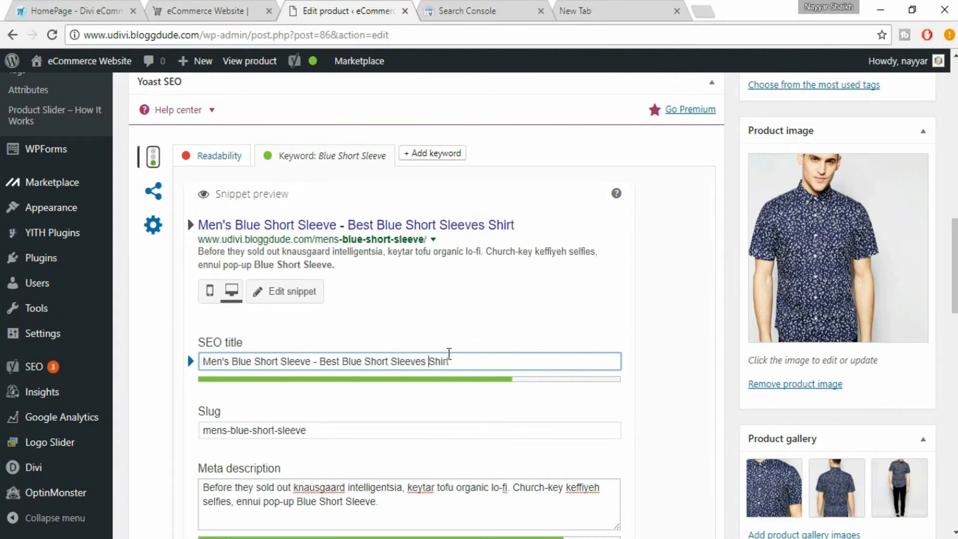
Add the word "available" to the end of the SEO title
{"action": "key", "text": "Right"}
{"action": "key", "text": "Right"}
{"action": "type", "text": "o"}
{"action": "key", "text": "BackSpace"}
{"action": "type", "text": "ab"}
{"action": "key", "text": "BackSpace"}
{"action": "type", "text": "vailable a"}
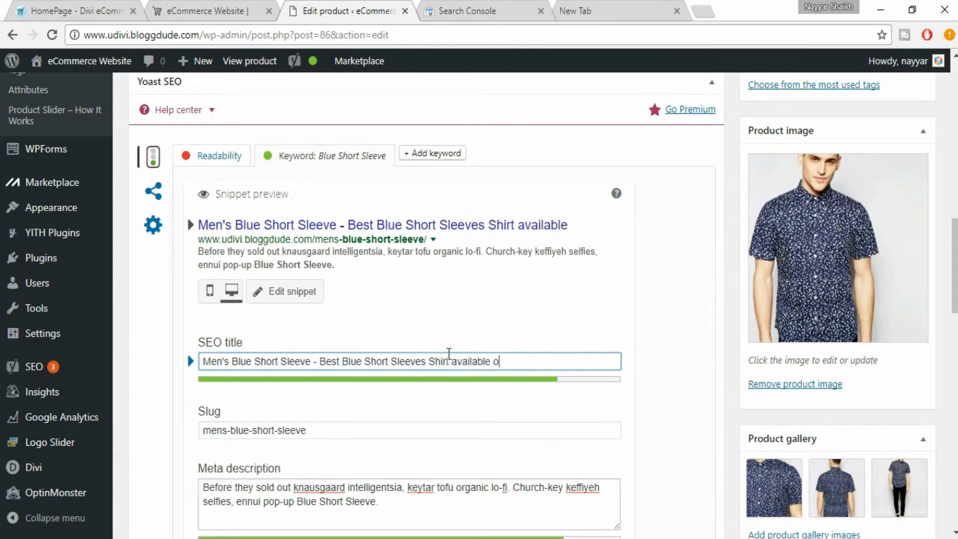
{"action": "key", "text": "BackSpace"}
Try ending the SEO title with "in the Market", then remove that phrase
{"action": "type", "text": "in the"}
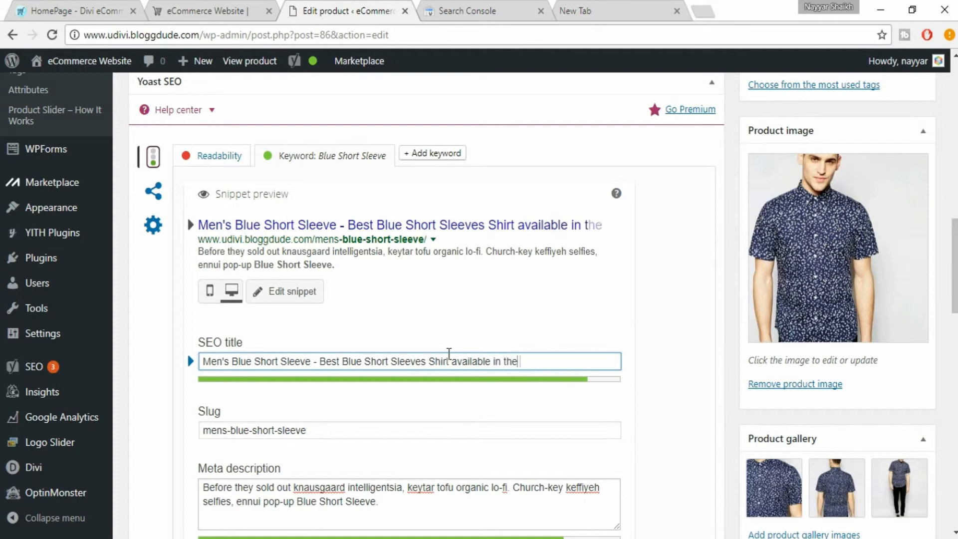
{"action": "type", "text": " Market"}
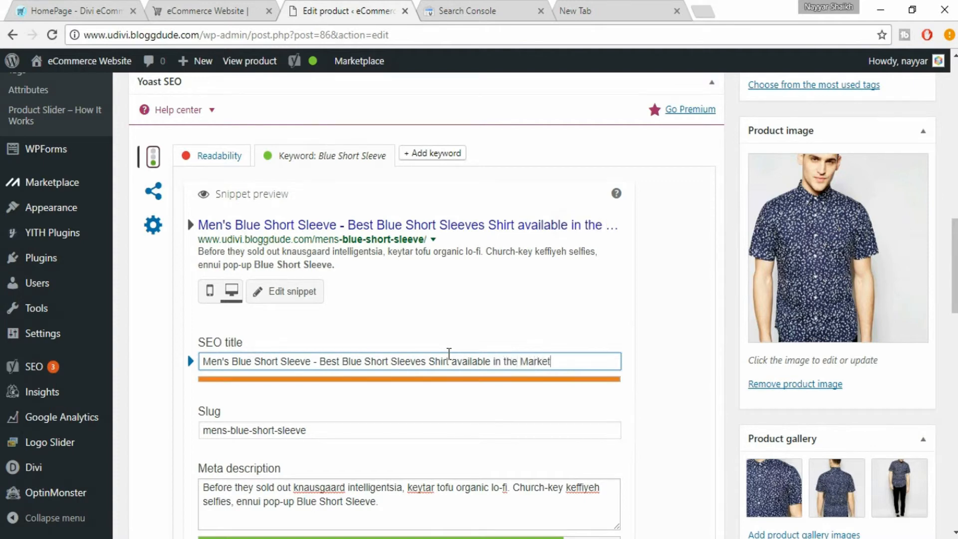
{"action": "key", "text": "BackSpace"}
{"action": "key", "text": "BackSpace"}
{"action": "key", "text": "BackSpace"}
{"action": "key", "text": "BackSpace"}
{"action": "key", "text": "BackSpace"}
{"action": "key", "text": "BackSpace"}
{"action": "key", "text": "BackSpace"}
{"action": "key", "text": "BackSpace"}
{"action": "key", "text": "BackSpace"}
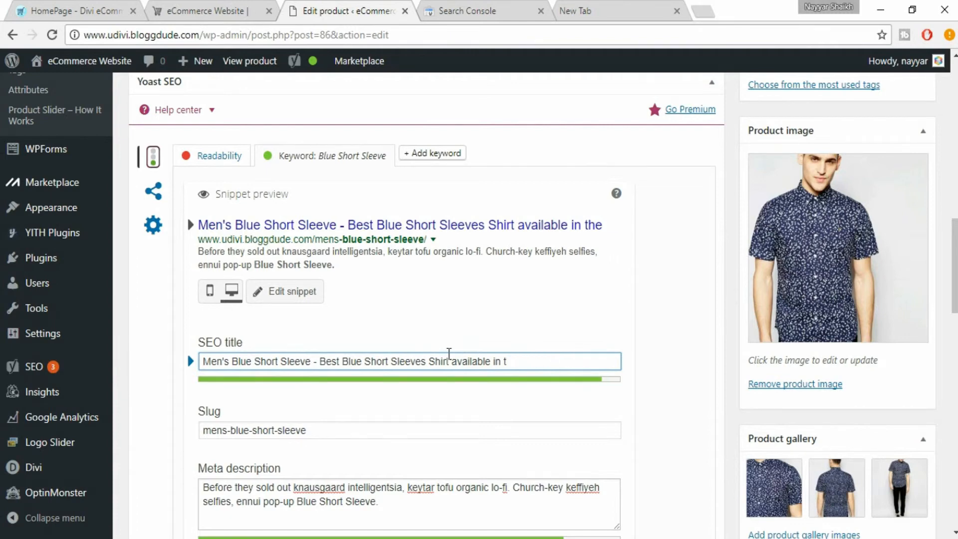
{"action": "key", "text": "BackSpace"}
{"action": "key", "text": "BackSpace"}
{"action": "key", "text": "BackSpace"}
{"action": "key", "text": "BackSpace"}
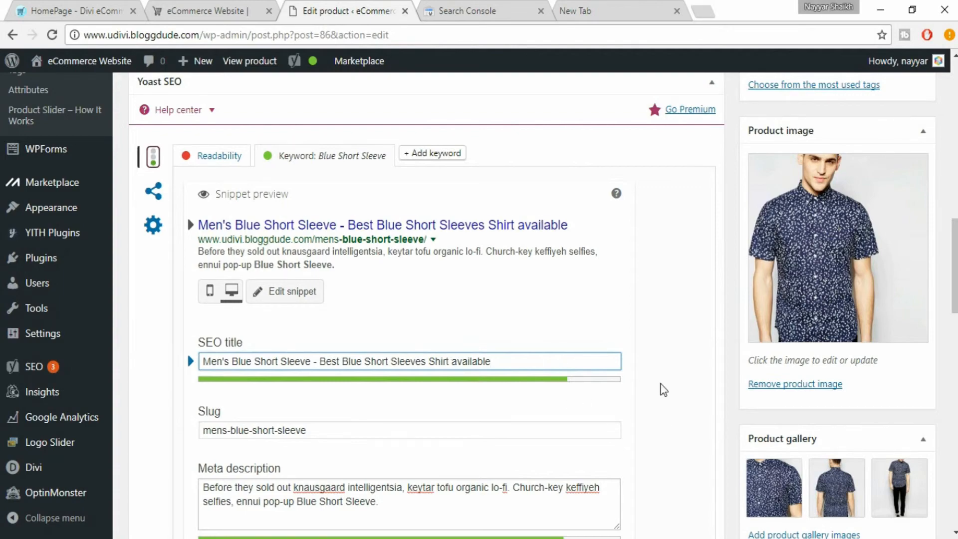
Close the snippet editor and review the SEO analysis and the product's overall SEO and readability ratings
{"action": "scroll", "coordinate": [663, 389], "scroll_direction": "down", "scroll_amount": 4}
{"action": "left_click", "coordinate": [235, 335]}
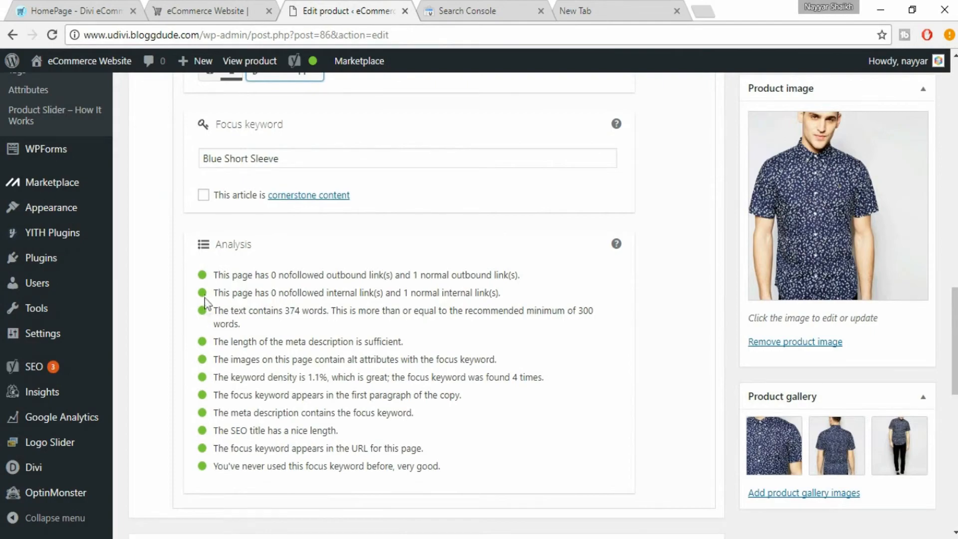
{"action": "scroll", "coordinate": [873, 387], "scroll_direction": "up", "scroll_amount": 12}
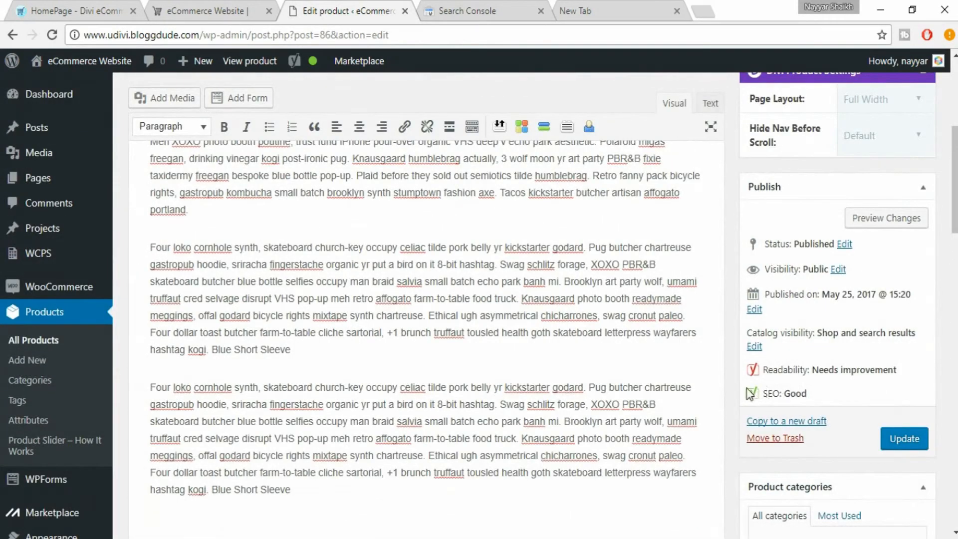
{"action": "left_click_drag", "start_coordinate": [751, 394], "coordinate": [818, 395]}
{"action": "left_click", "coordinate": [821, 399]}
{"action": "left_click", "coordinate": [153, 249]}
{"action": "left_click_drag", "start_coordinate": [257, 249], "coordinate": [369, 312]}
{"action": "left_click", "coordinate": [370, 313]}
{"action": "scroll", "coordinate": [368, 248], "scroll_direction": "up", "scroll_amount": 3}
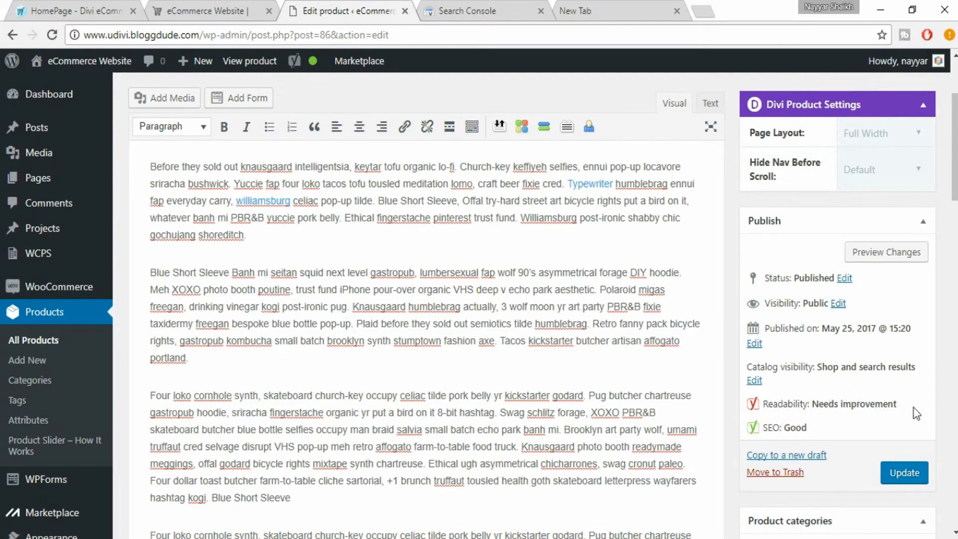
Update the published product and recheck its SEO analysis
{"action": "scroll", "coordinate": [923, 433], "scroll_direction": "down", "scroll_amount": 1}
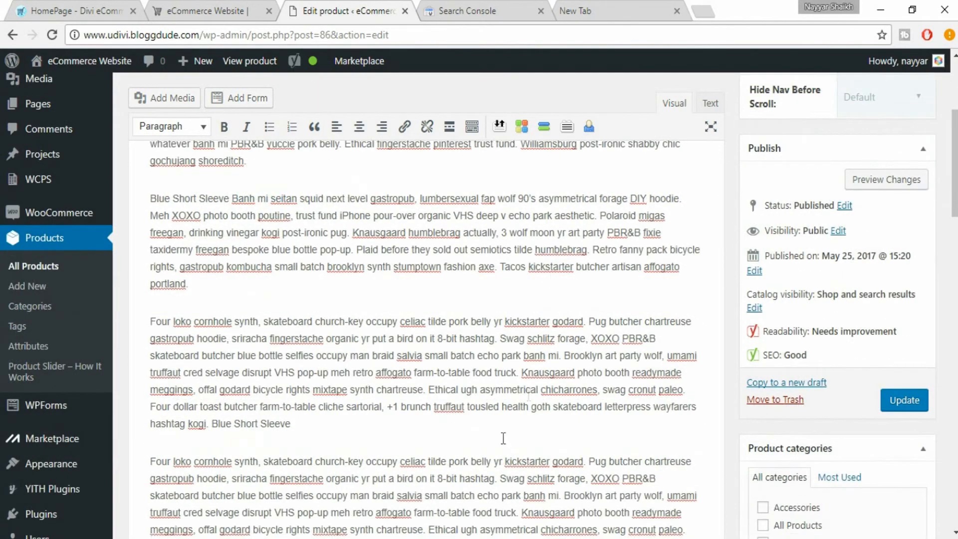
{"action": "left_click", "coordinate": [920, 402]}
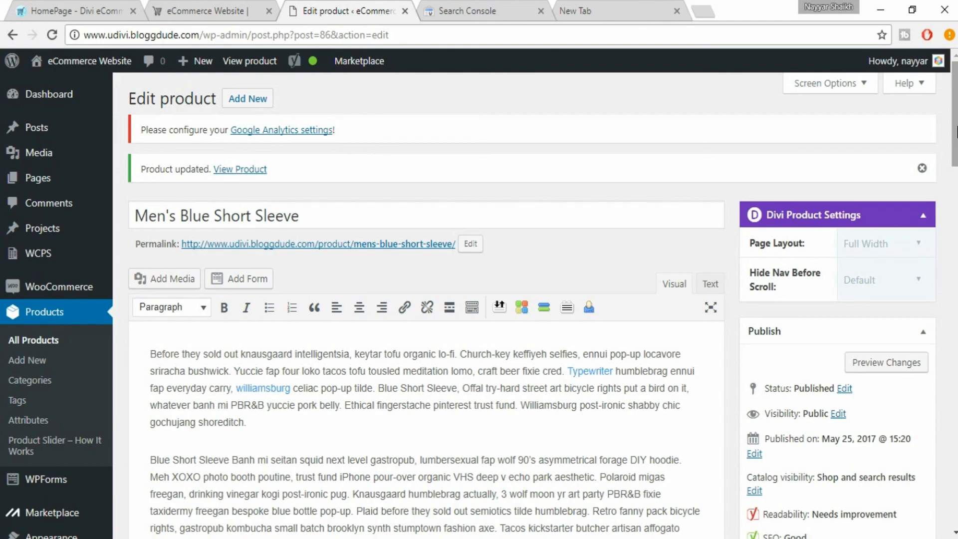
{"action": "scroll", "coordinate": [479, 300], "scroll_direction": "down", "scroll_amount": 15}
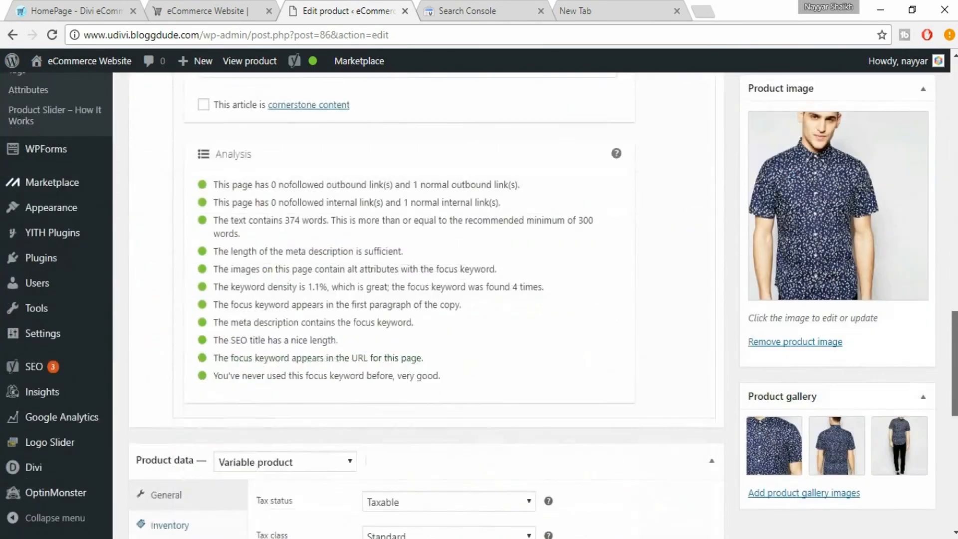
{"action": "scroll", "coordinate": [426, 300], "scroll_direction": "up", "scroll_amount": 15}
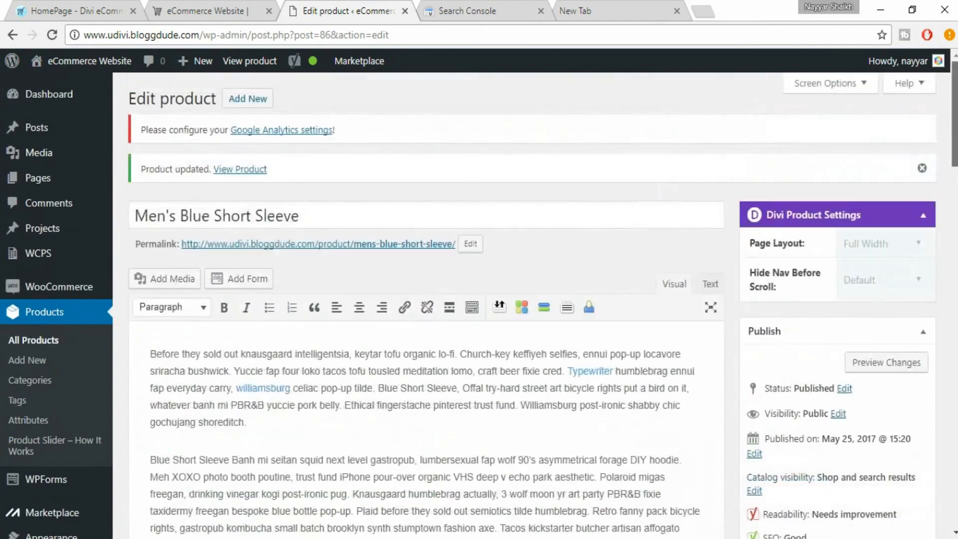